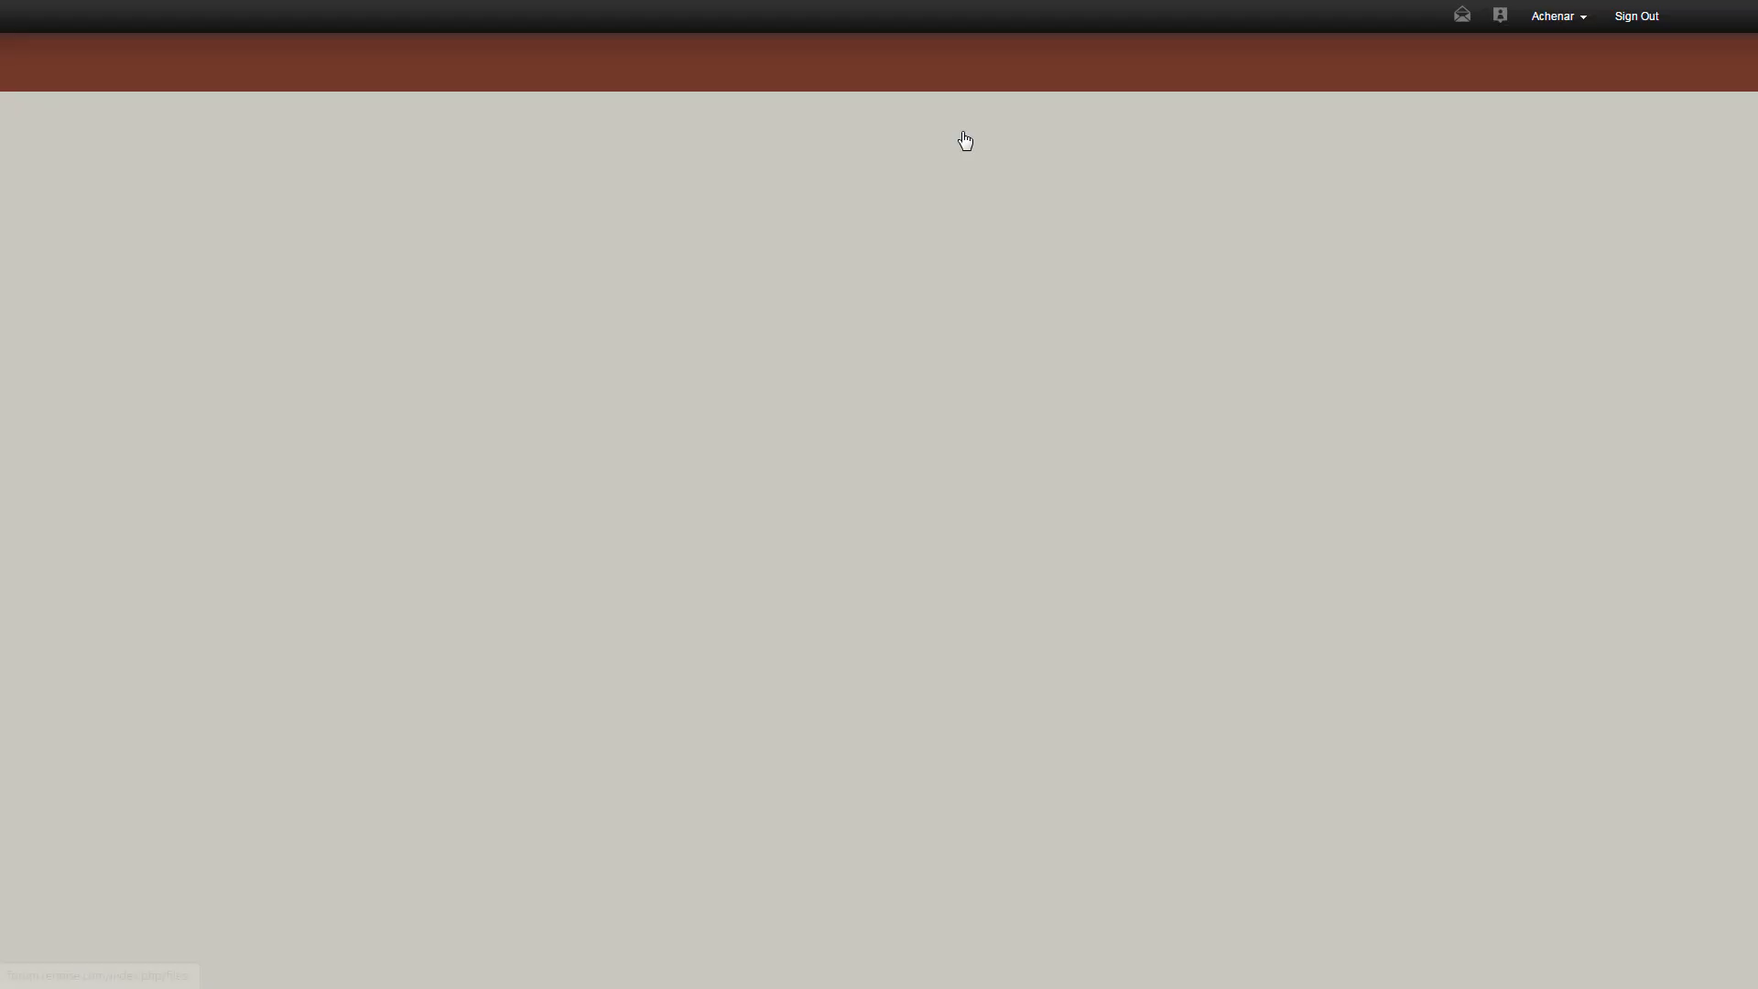
# Open the Track Effects entry in the forum's Songs downloads, switch to Renoise and load the song Track Effects.xrns
pyautogui.click(270, 406)
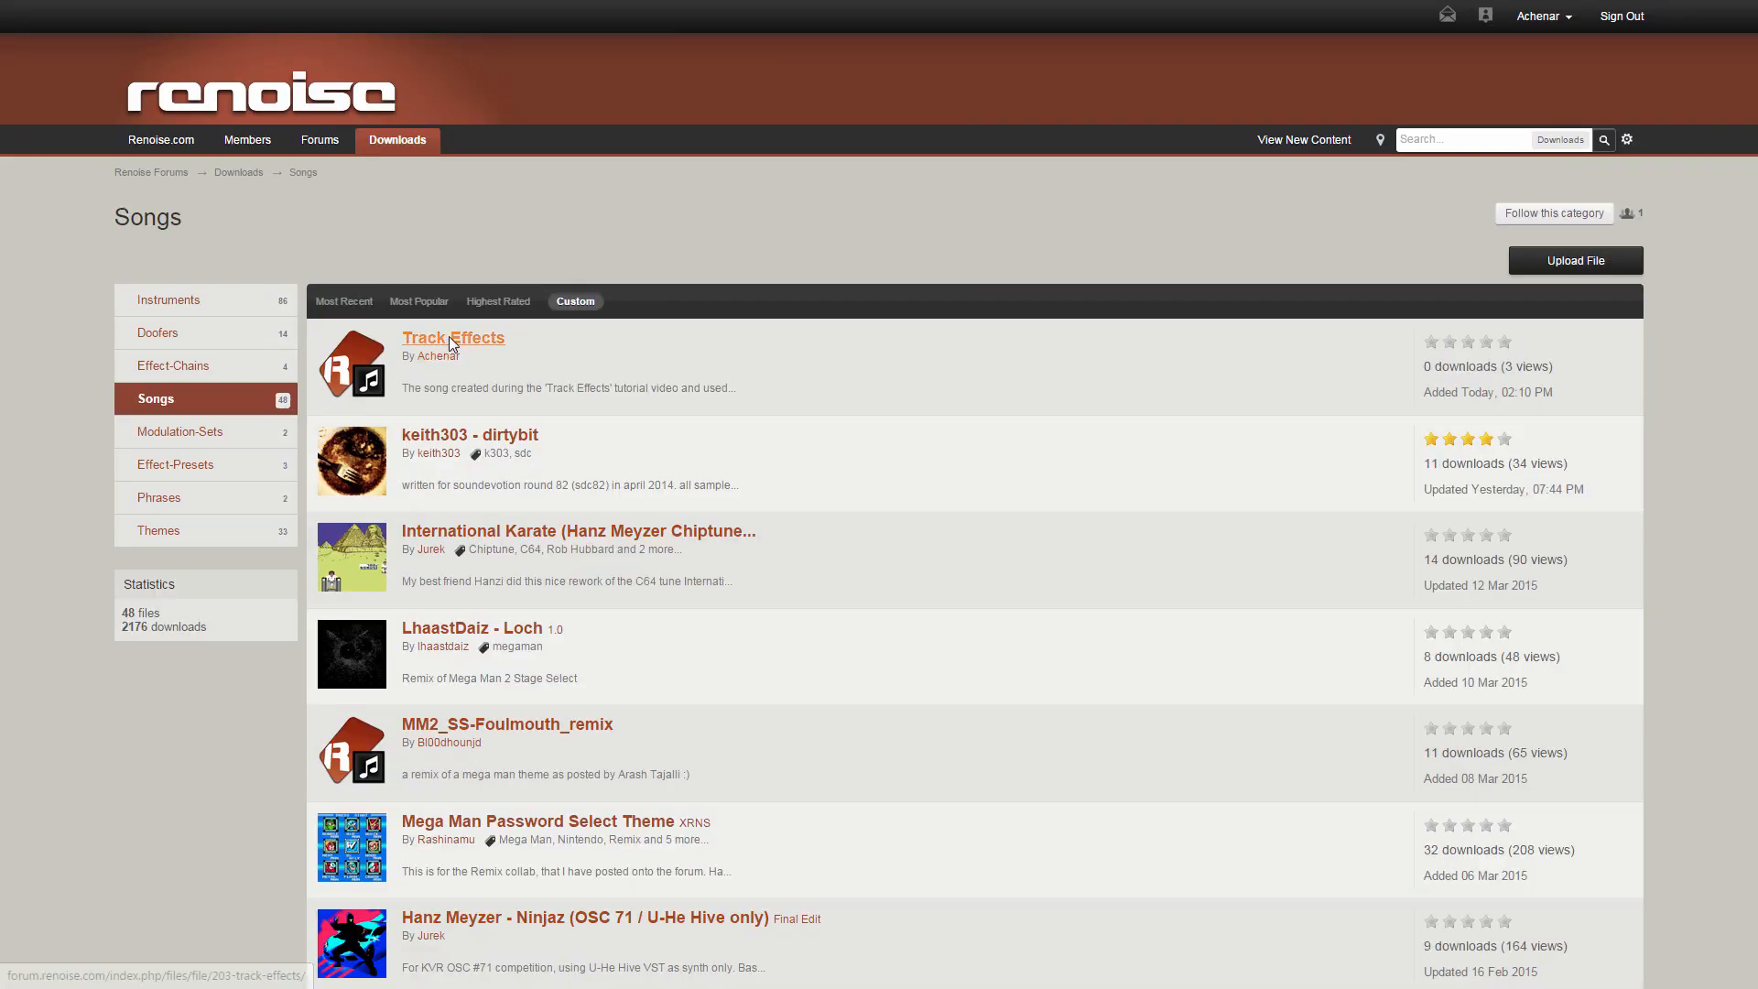
pyautogui.click(449, 336)
pyautogui.click(435, 308)
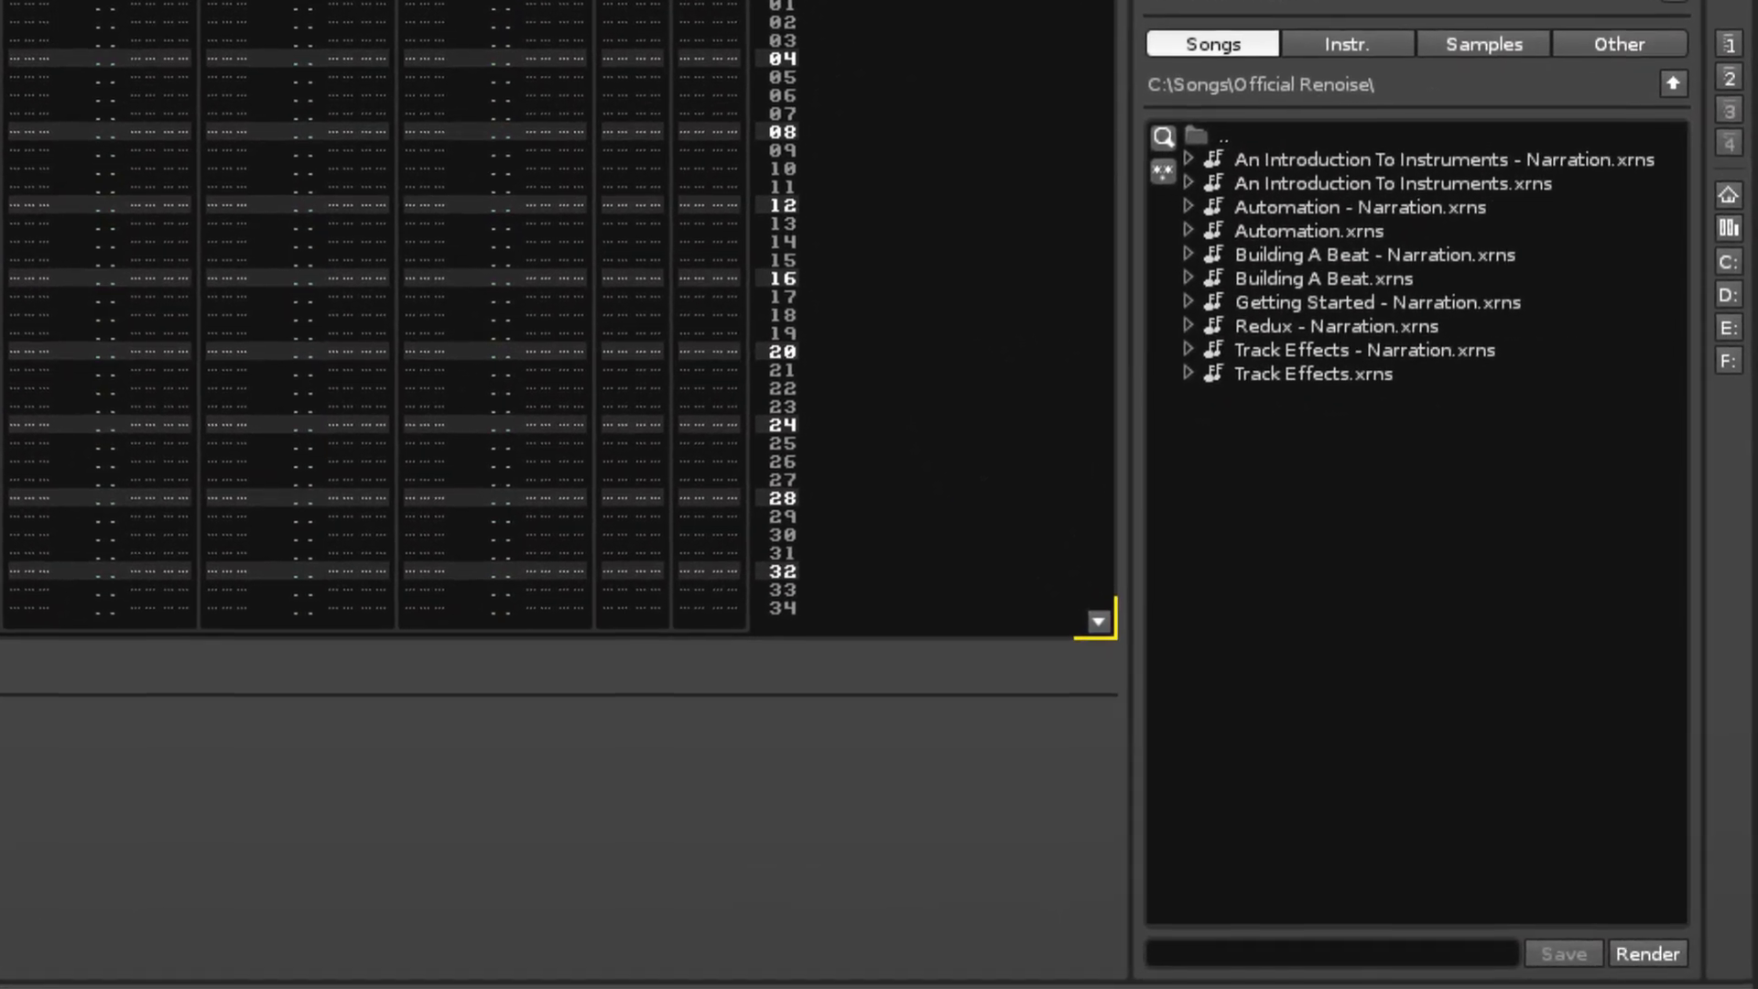
pyautogui.doubleClick(1327, 379)
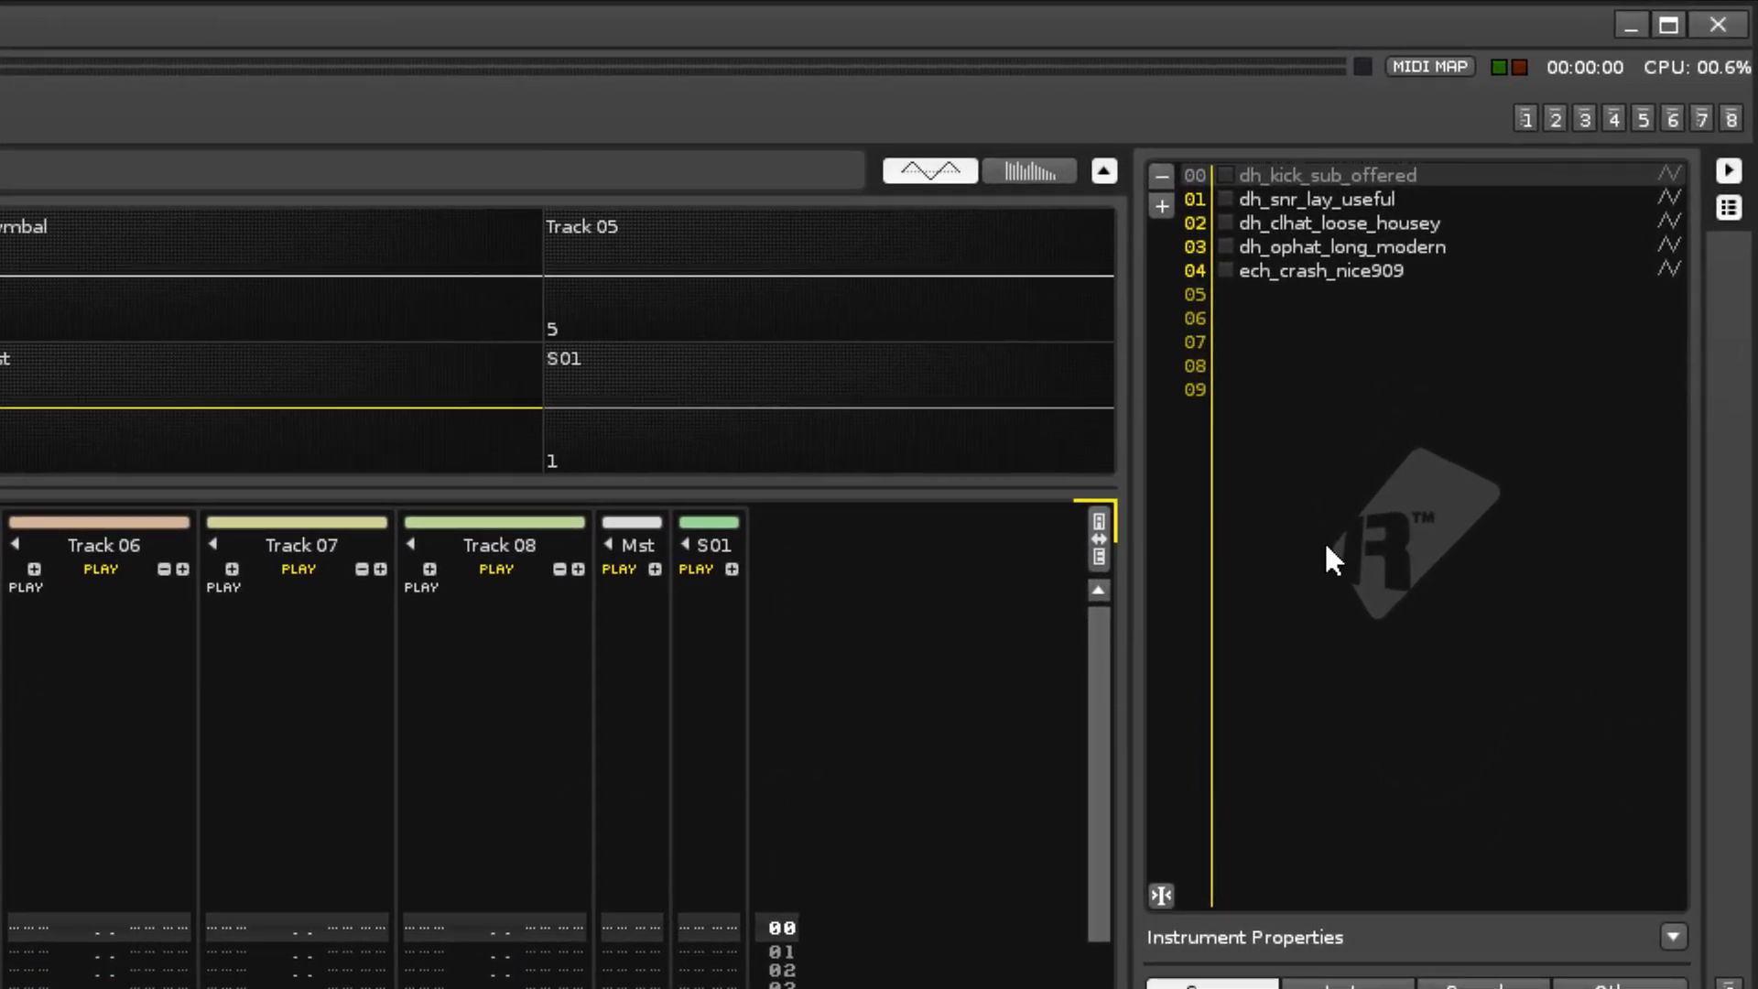
# Load the Unobass-2.xrni instrument from the Bass library folder into empty instrument slot 05
pyautogui.click(1397, 301)
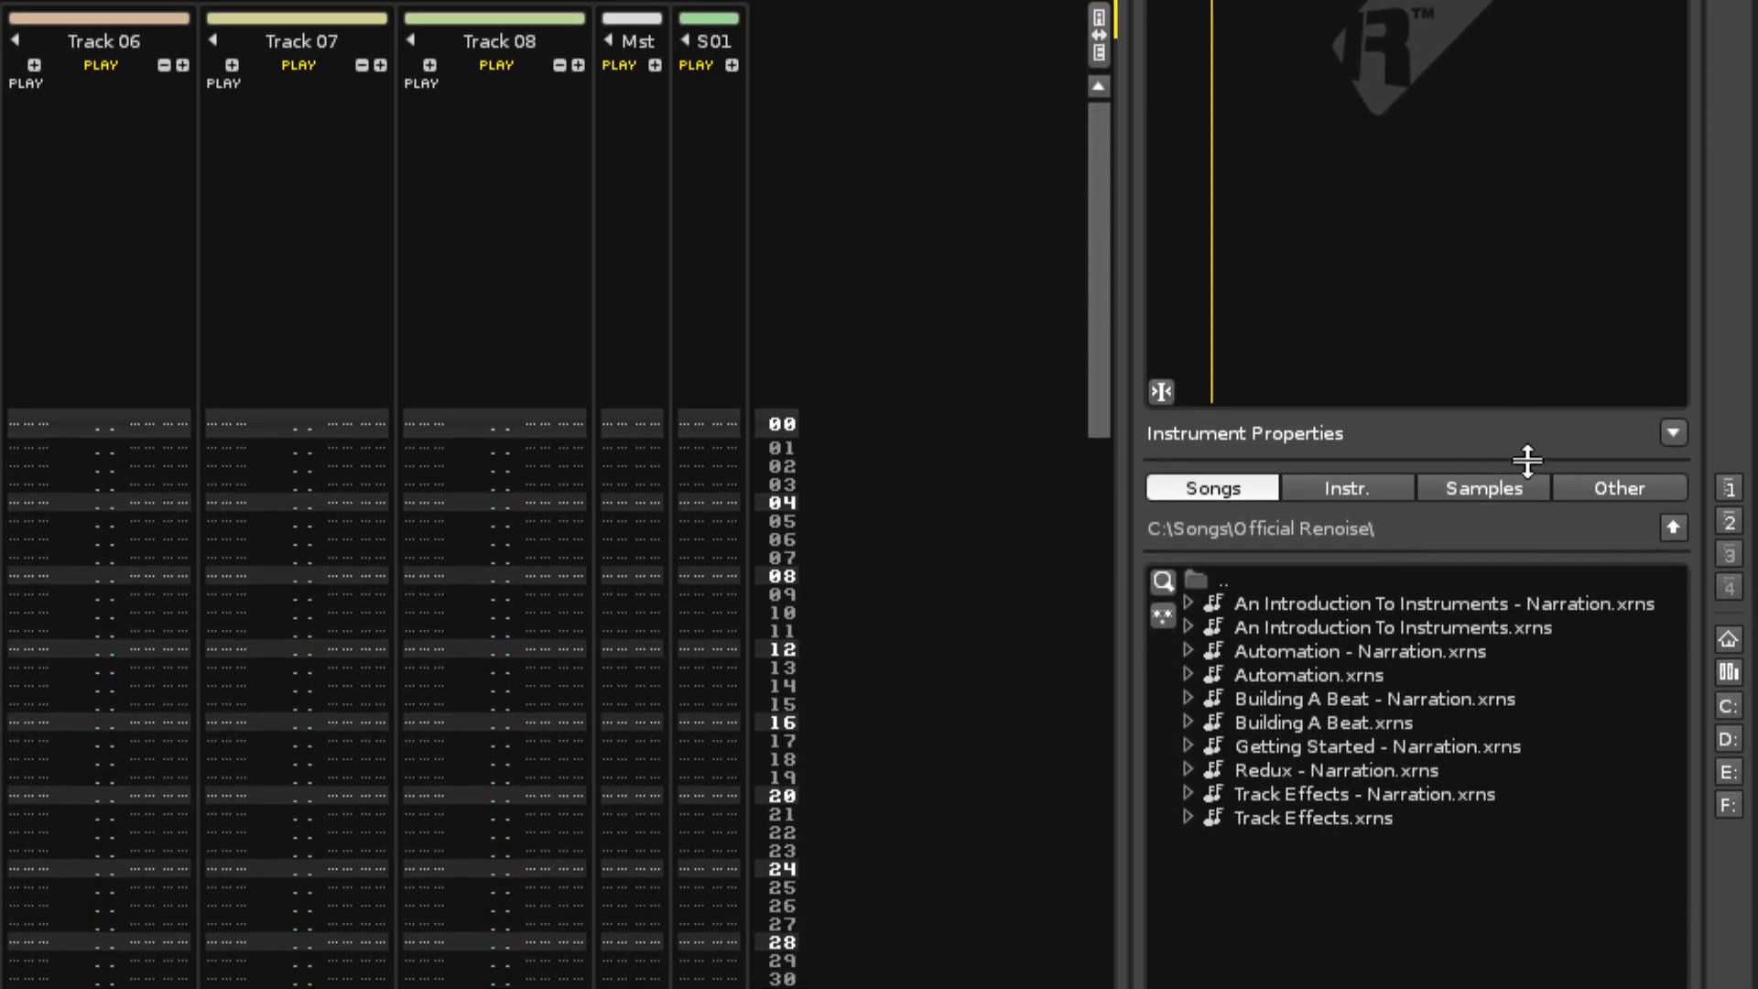
pyautogui.click(1521, 513)
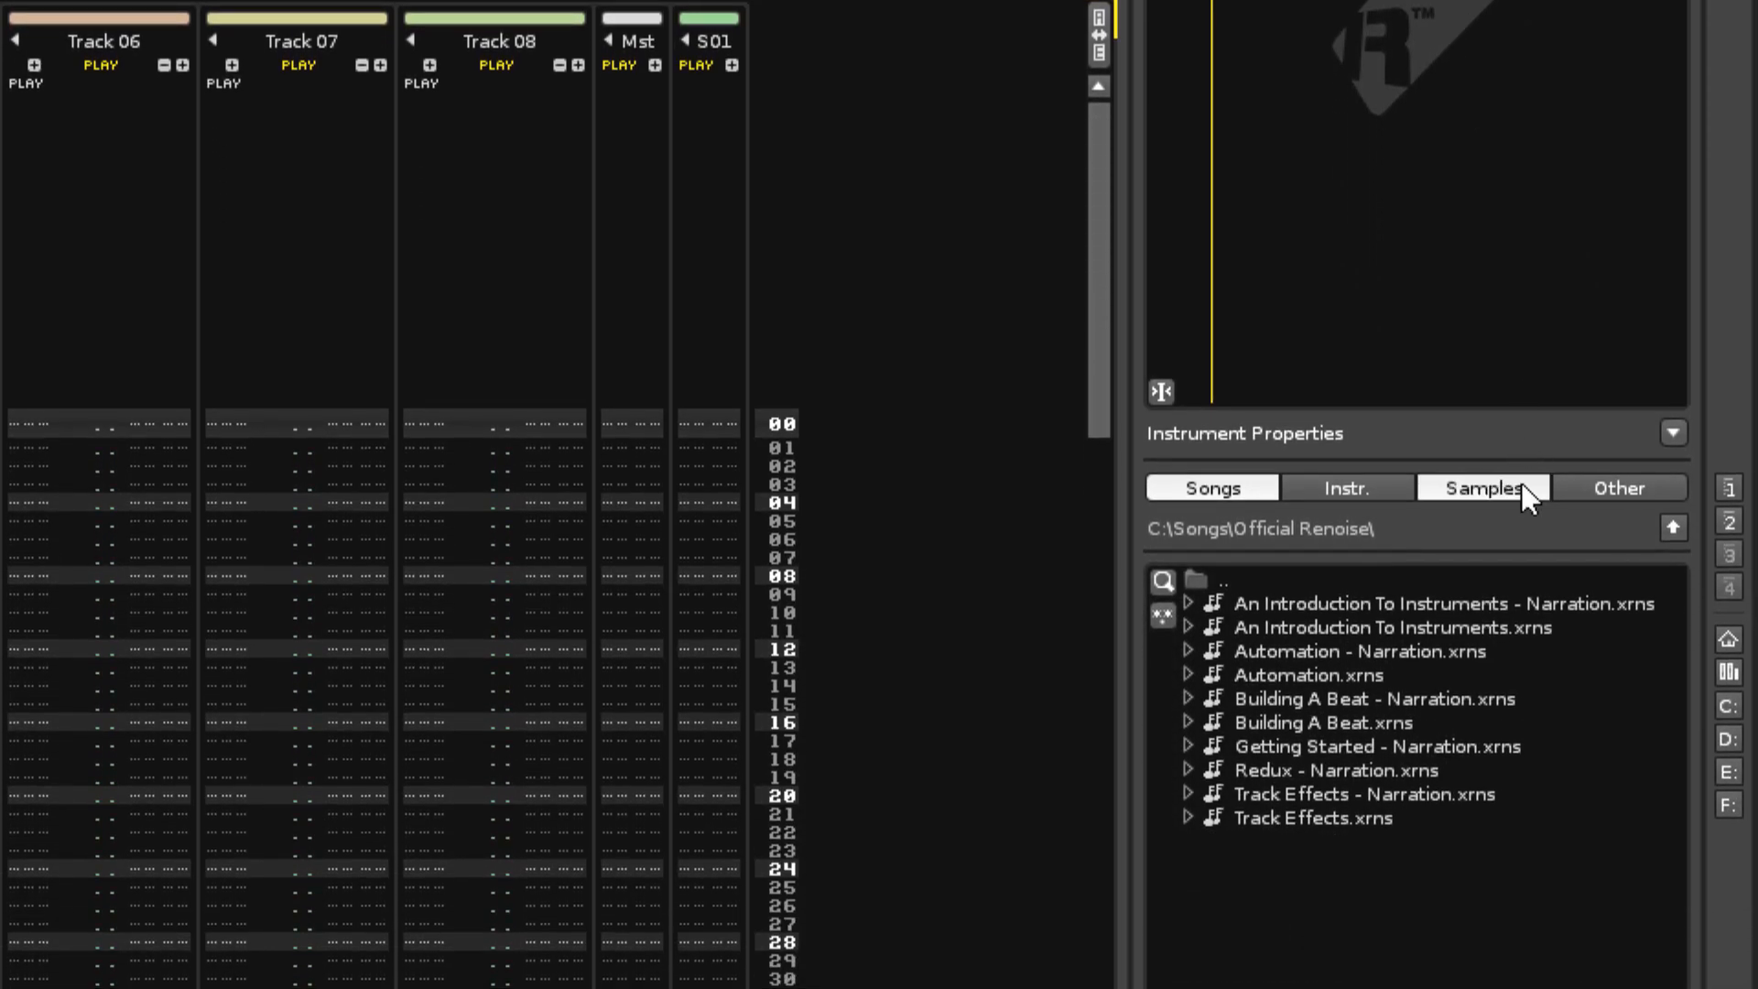
pyautogui.click(1380, 476)
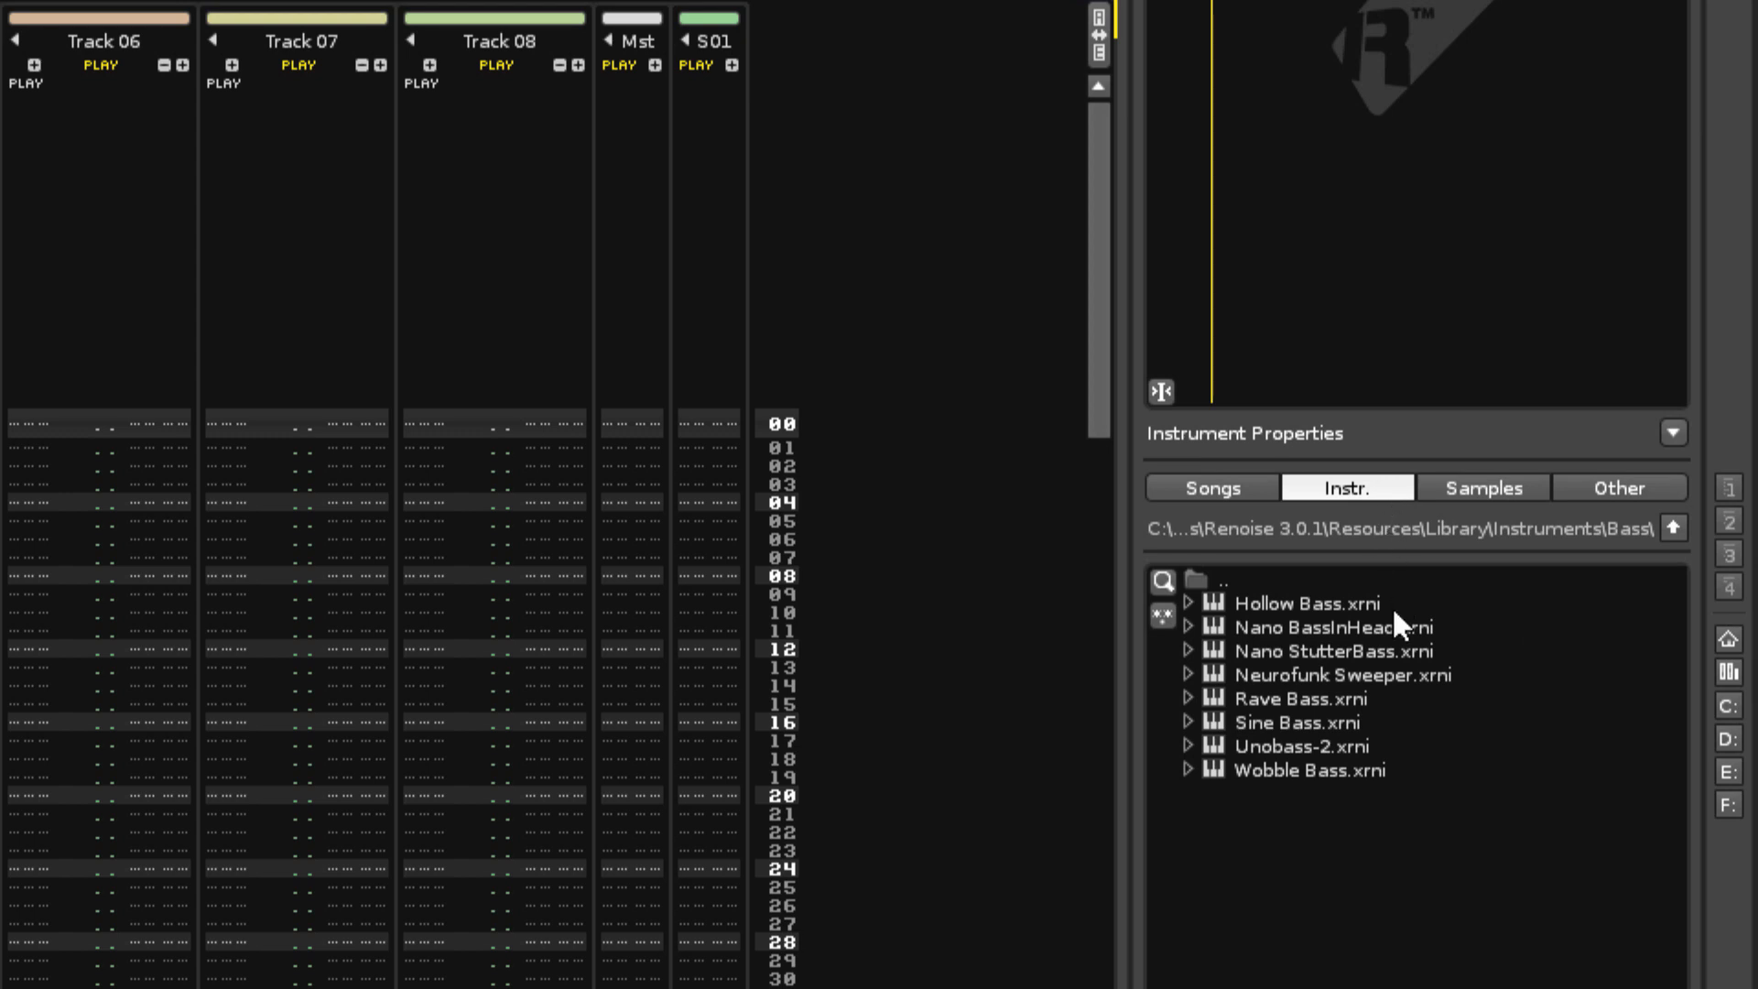
pyautogui.click(1353, 747)
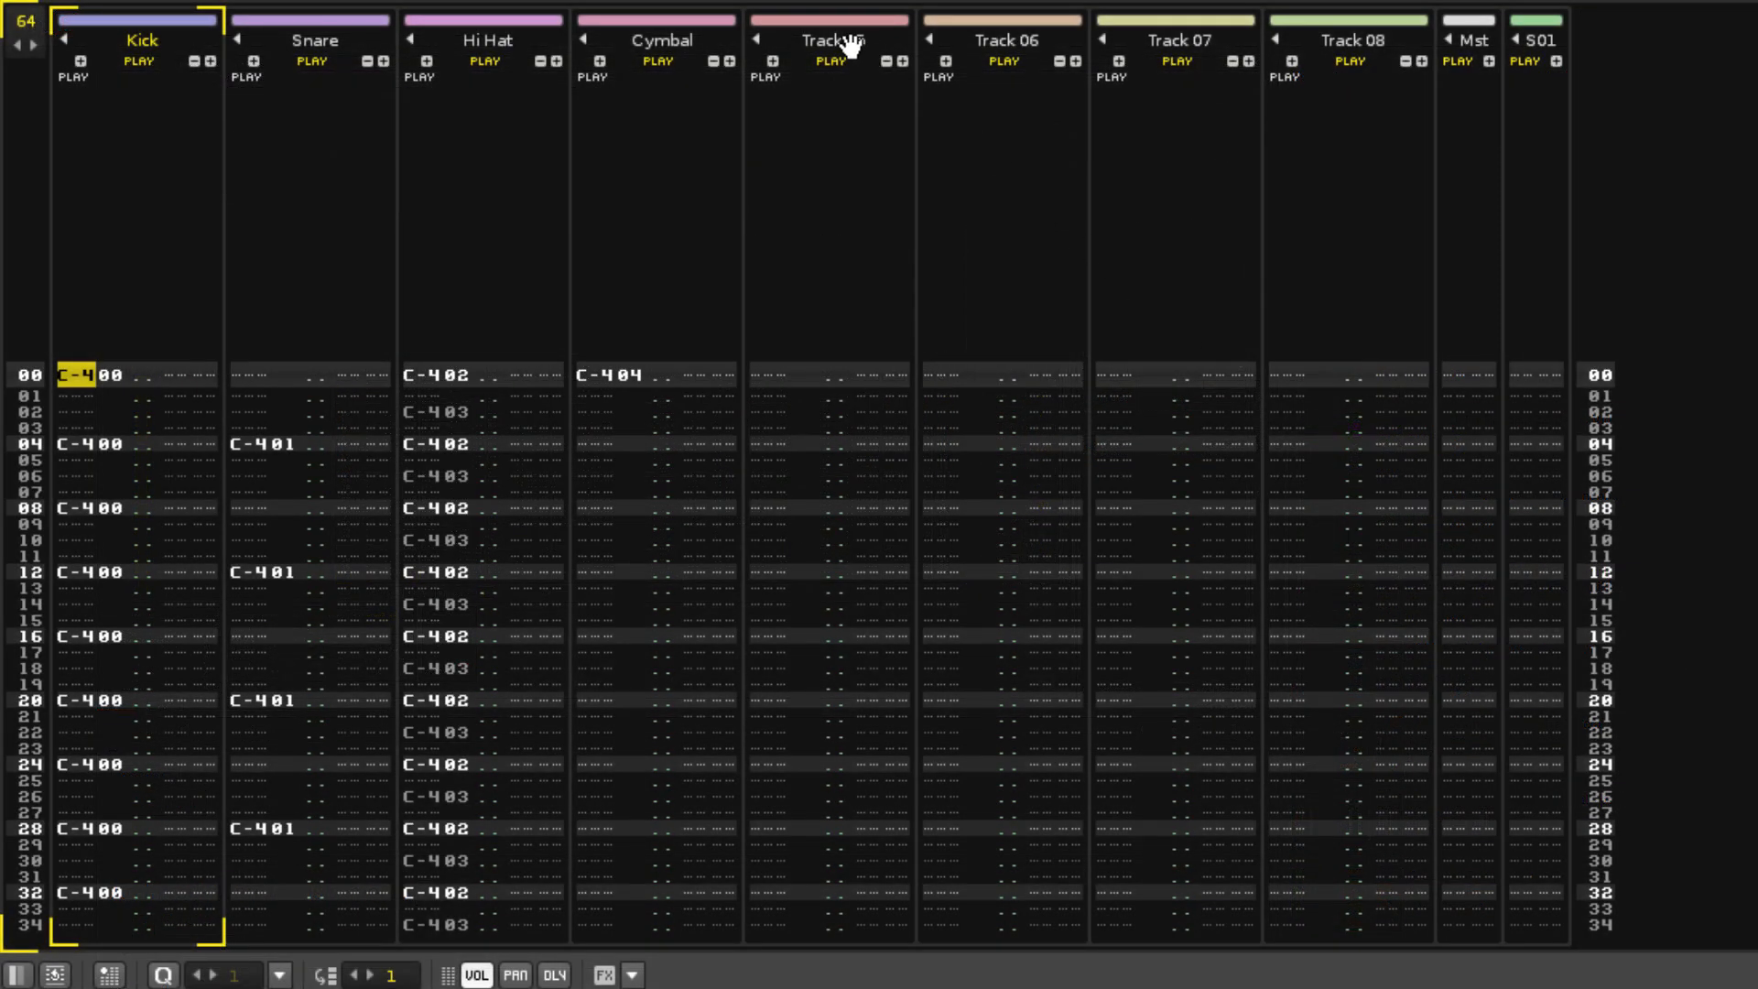
# Rename Track 05 to Bass
pyautogui.doubleClick(851, 41)
pyautogui.write('Bass')
pyautogui.press('Return')
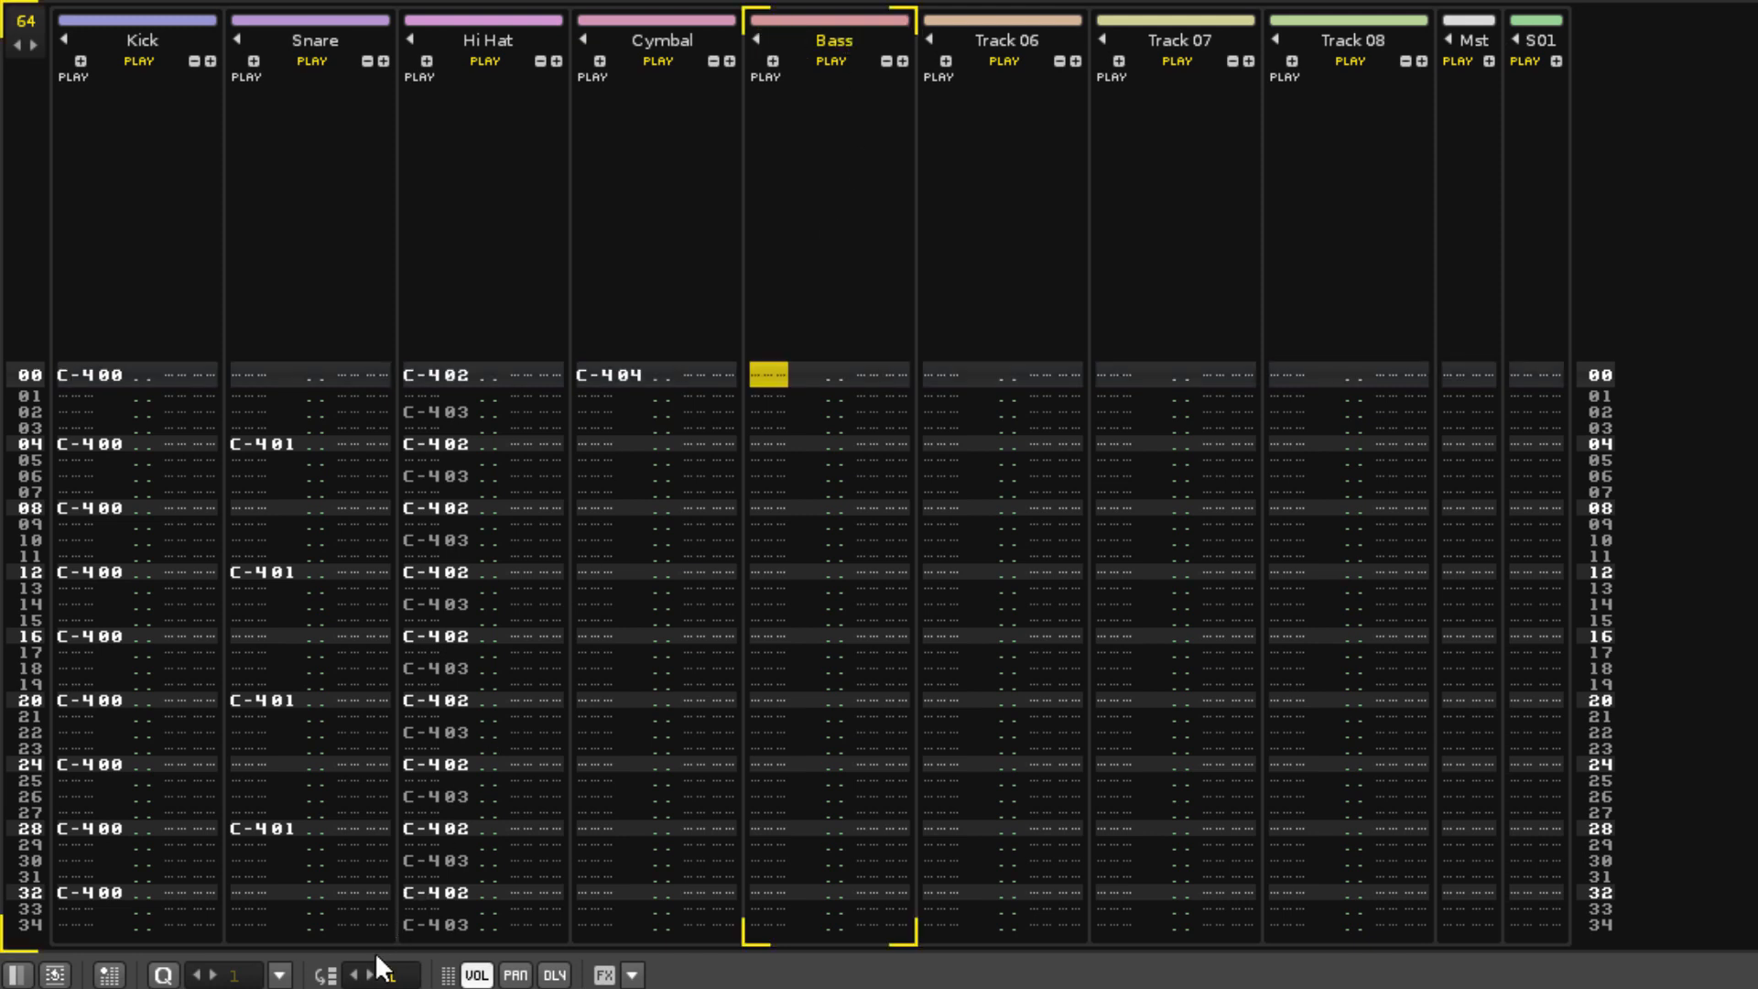
# Set the edit step to 4, enable edit mode and enter C-4 notes with instrument 05 every four lines of the Bass track
pyautogui.click(370, 975)
pyautogui.press('Escape')
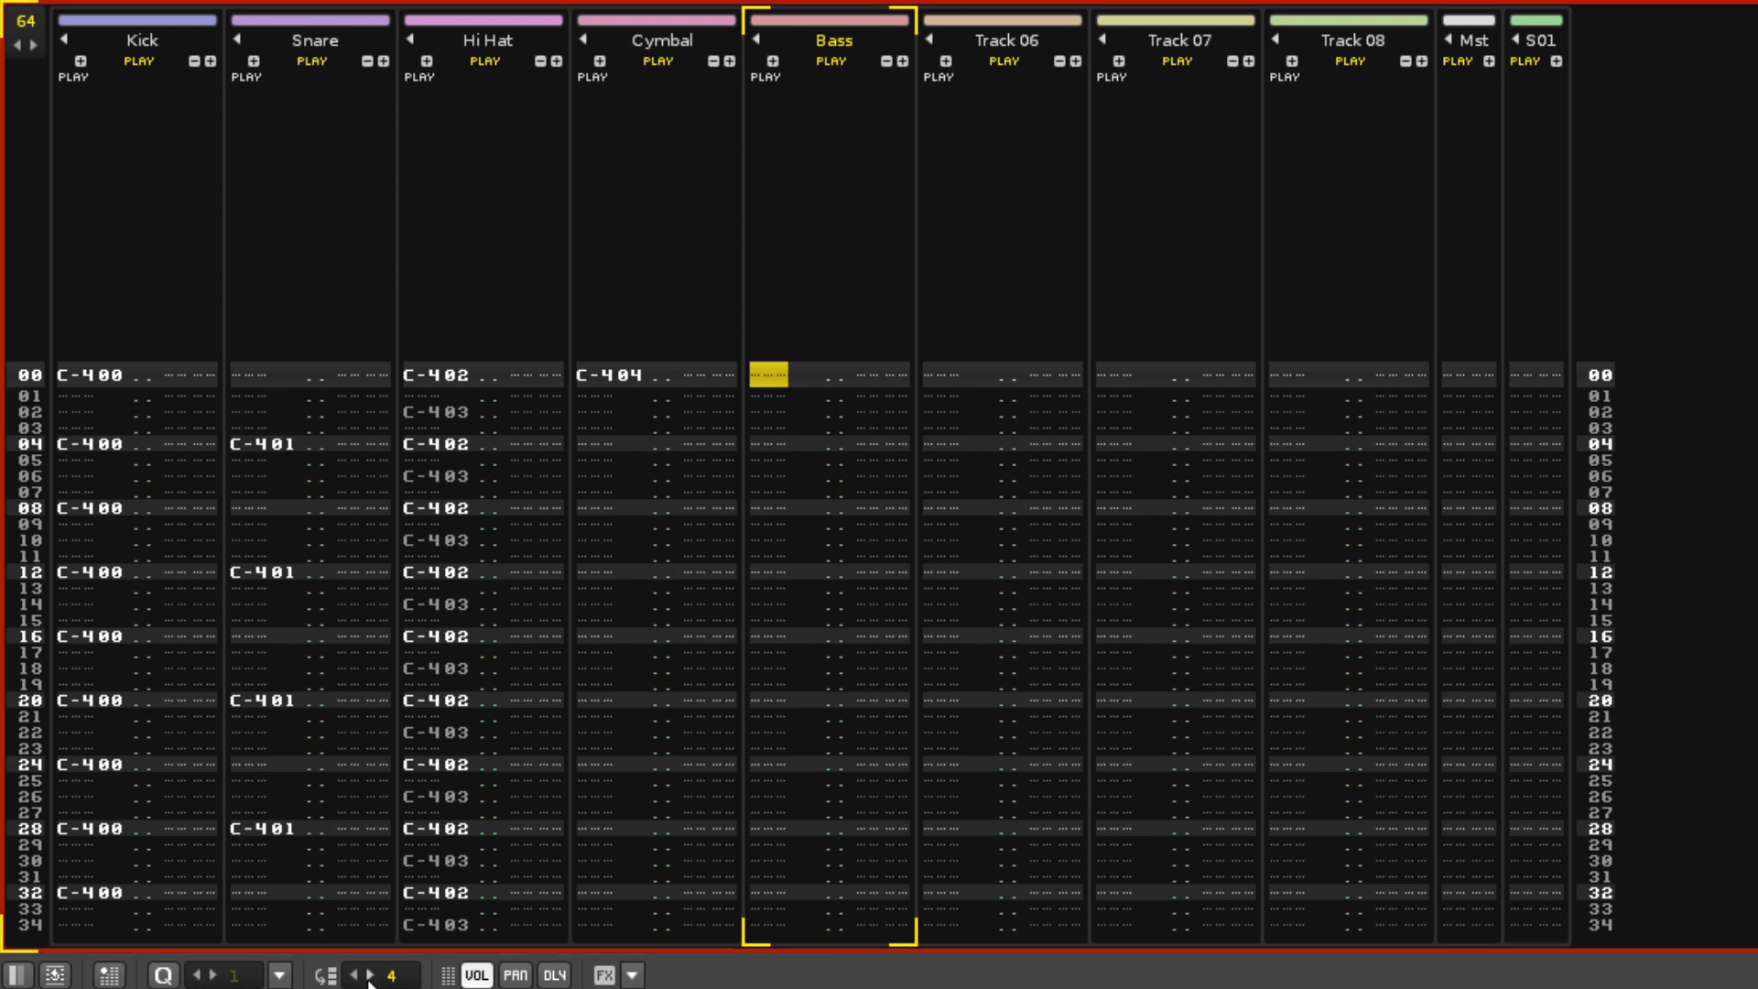
pyautogui.press('z')
pyautogui.press('z')
pyautogui.press('z')
pyautogui.press('z')
pyautogui.press('z')
pyautogui.press('z')
pyautogui.press('z')
pyautogui.press('z')
pyautogui.press('z')
pyautogui.press('z')
pyautogui.press('z')
pyautogui.press('z')
pyautogui.press('z')
pyautogui.press('z')
pyautogui.press('z')
pyautogui.press('z')
pyautogui.press('z')
pyautogui.press('z')
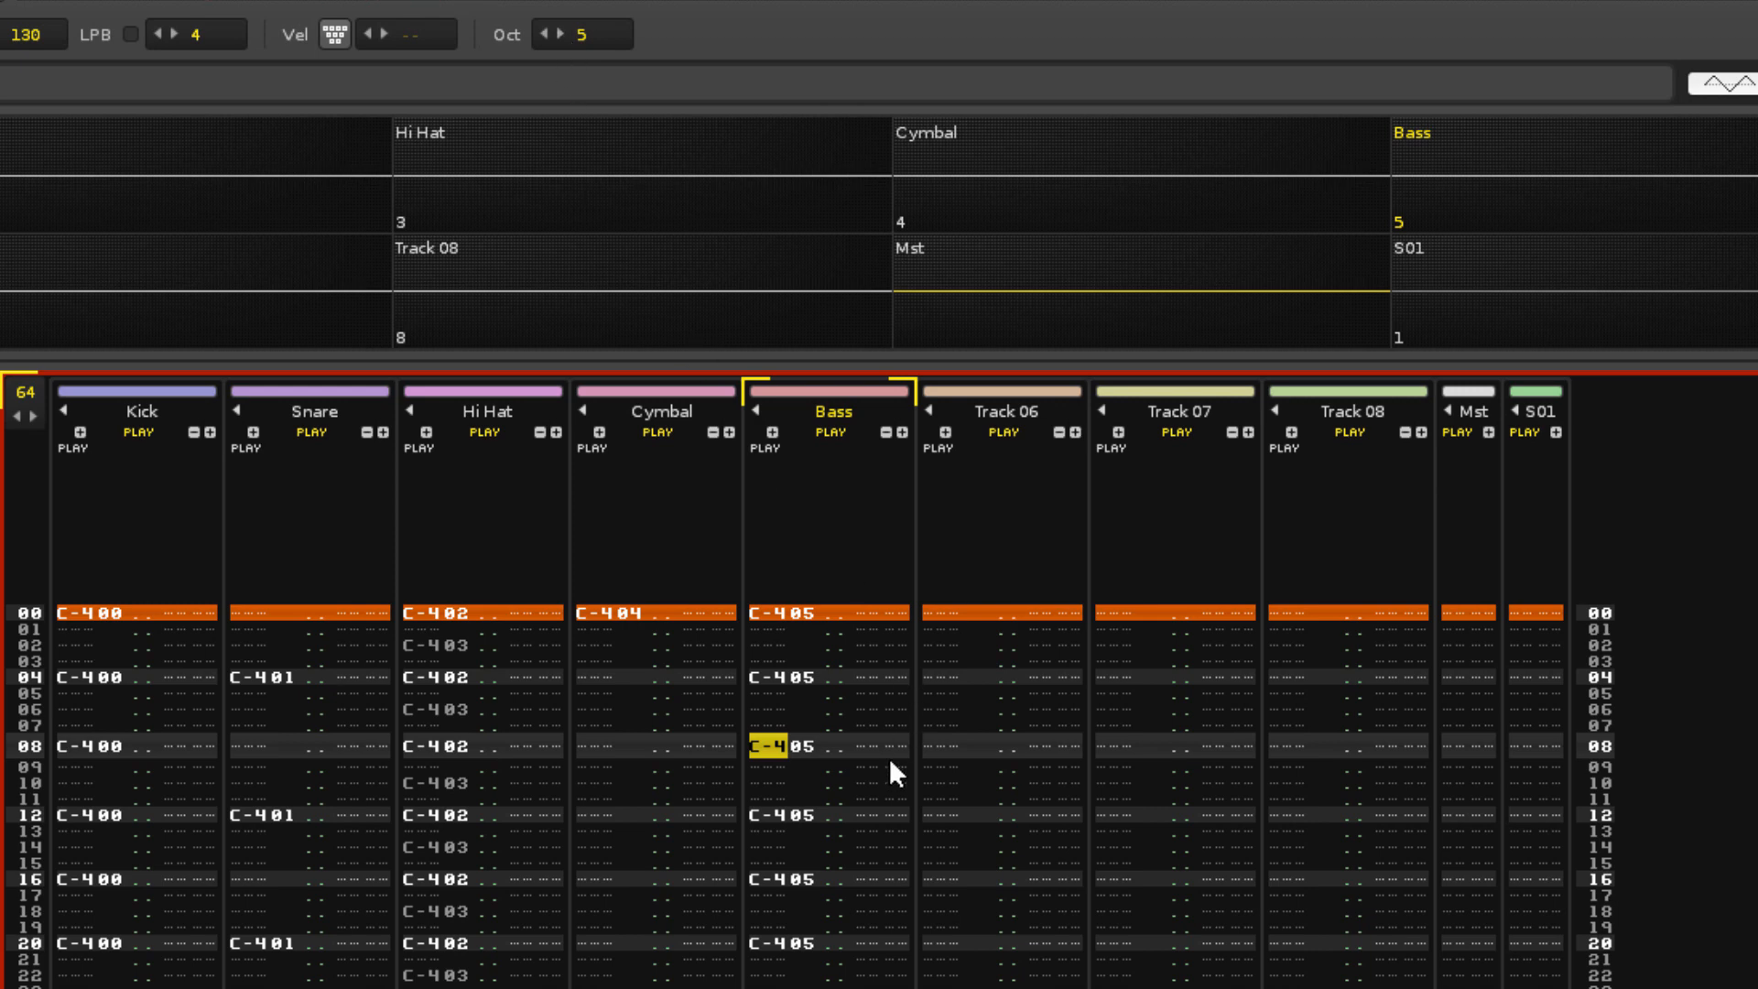
# Enter C-5 notes with instrument 05 every four lines from line 10, halfway between the existing bass notes
pyautogui.press('Down')
pyautogui.press('Down')
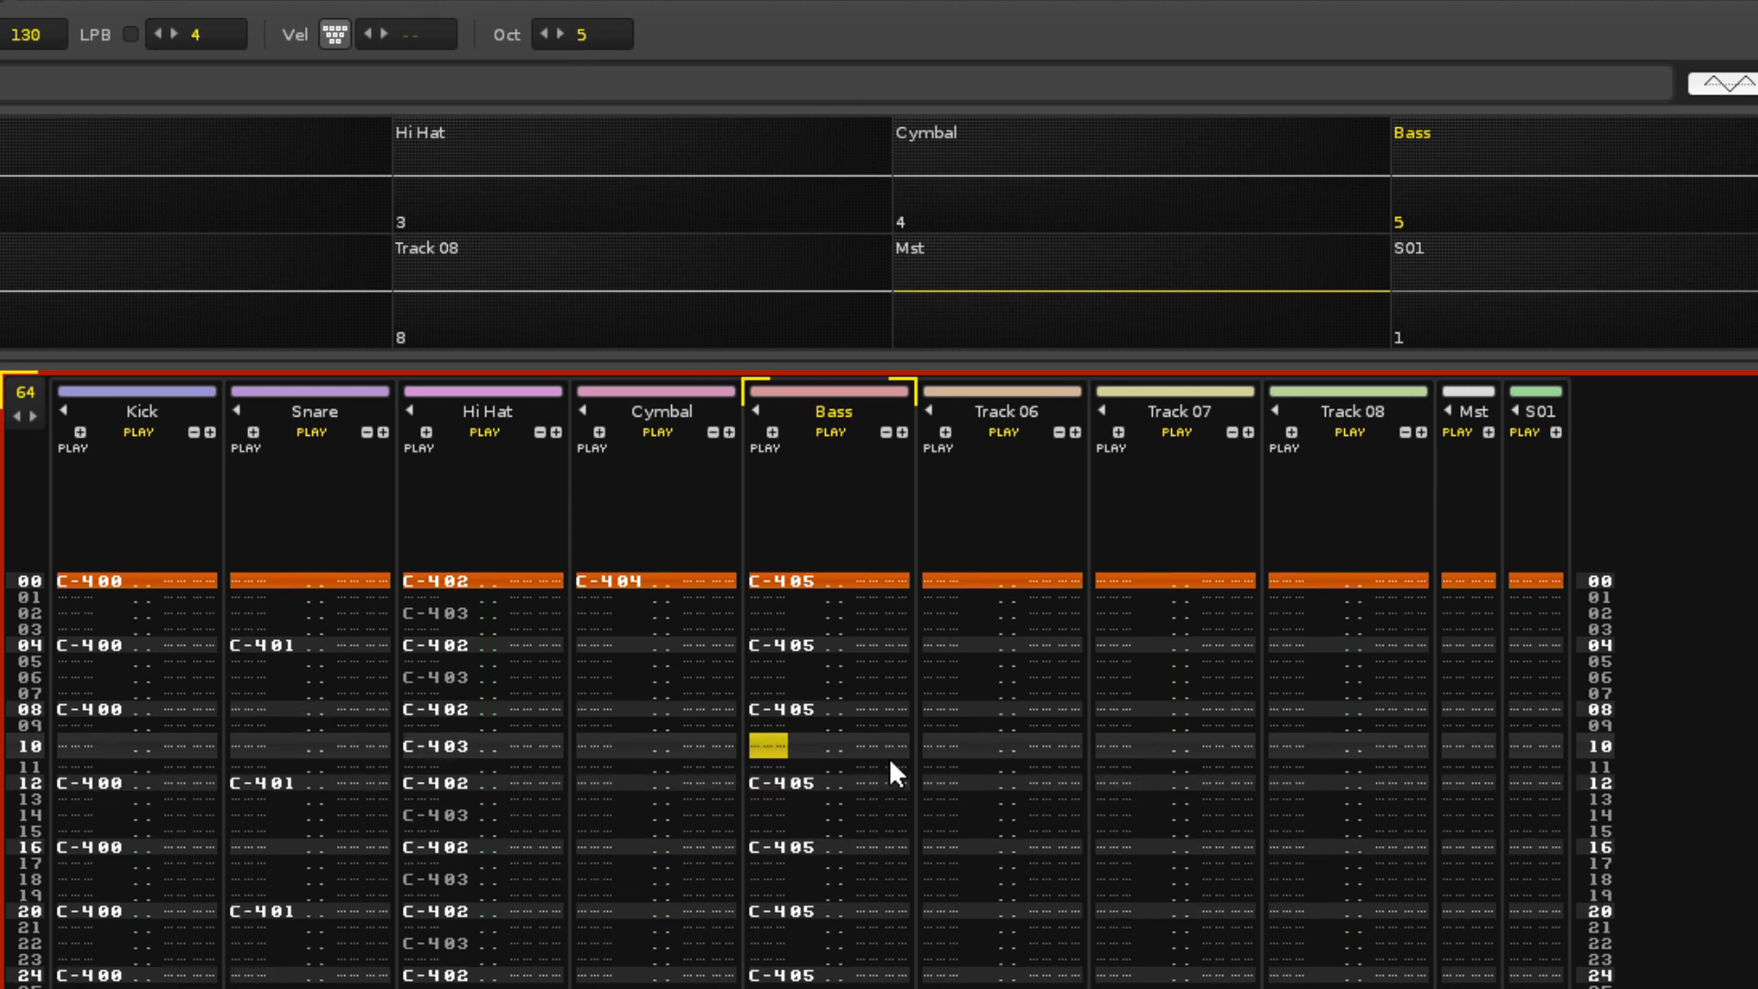
pyautogui.press('z')
pyautogui.press('z')
pyautogui.press('z')
pyautogui.press('z')
pyautogui.press('z')
pyautogui.press('z')
pyautogui.press('z')
pyautogui.press('z')
pyautogui.press('z')
pyautogui.press('z')
pyautogui.press('z')
pyautogui.press('z')
pyautogui.press('z')
pyautogui.press('z')
pyautogui.press('z')
pyautogui.press('z')
pyautogui.press('z')
pyautogui.press('z')
pyautogui.press('z')
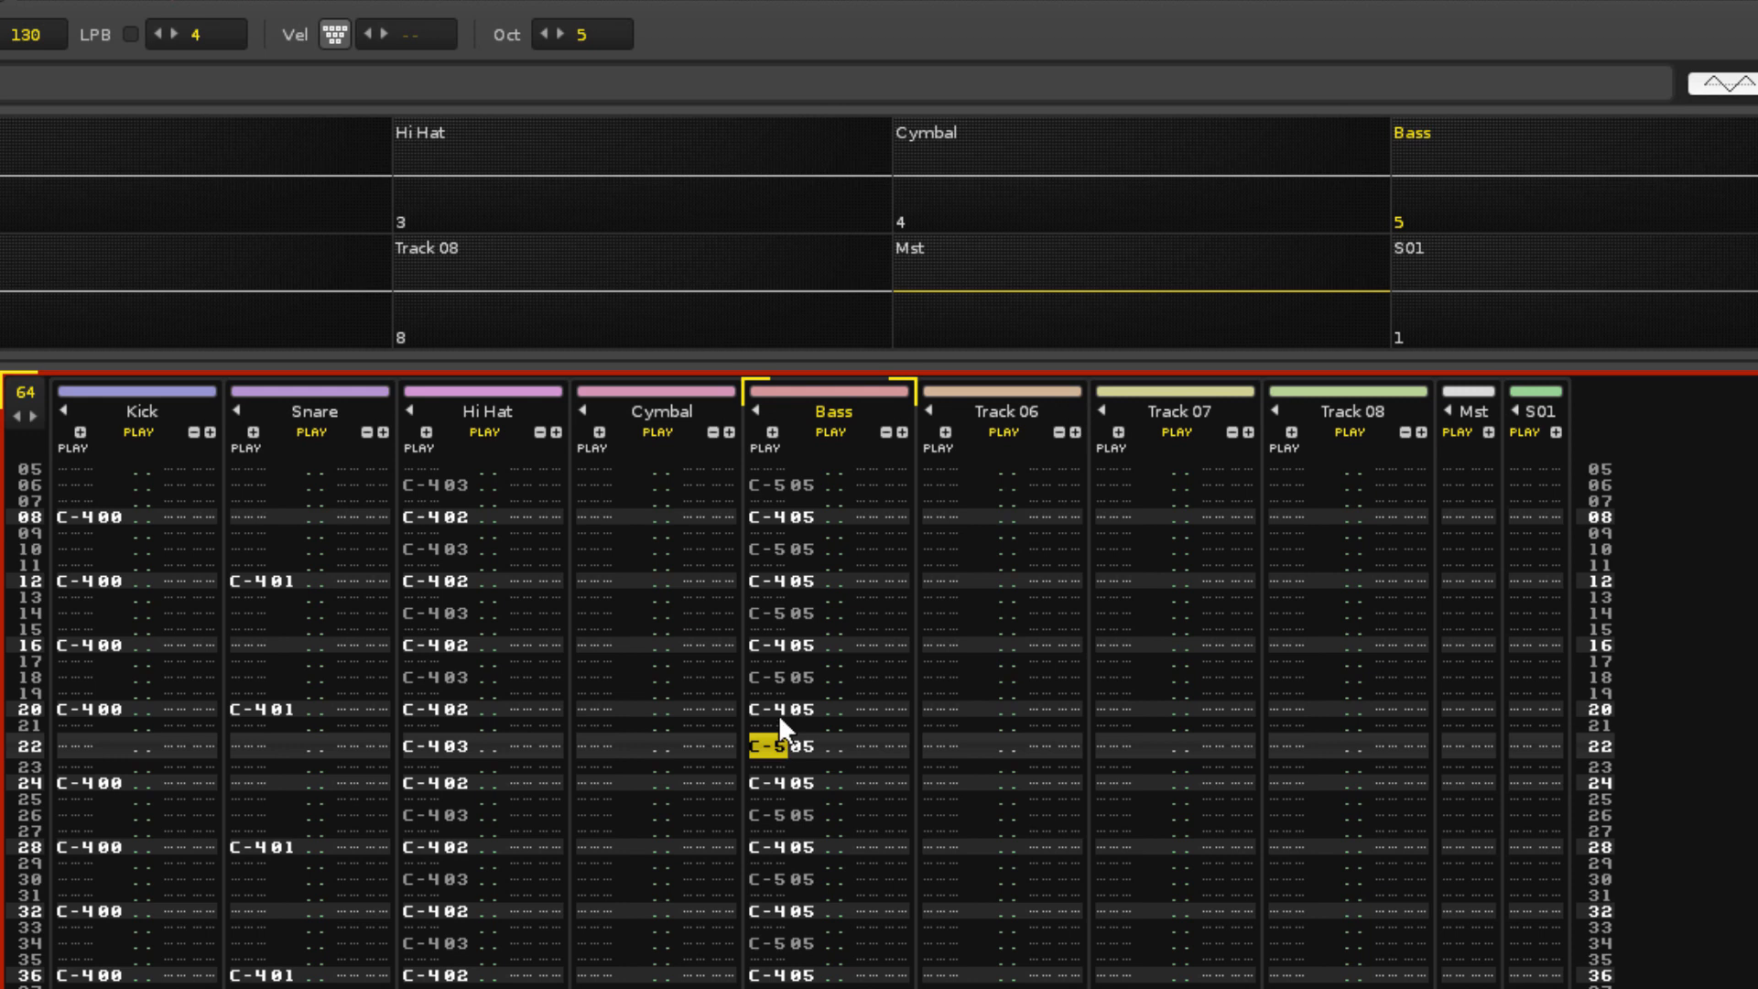
# Play the pattern and set the post volume to -6 dB on the Hi Hat track and 3 dB on the Bass track
pyautogui.press('space')
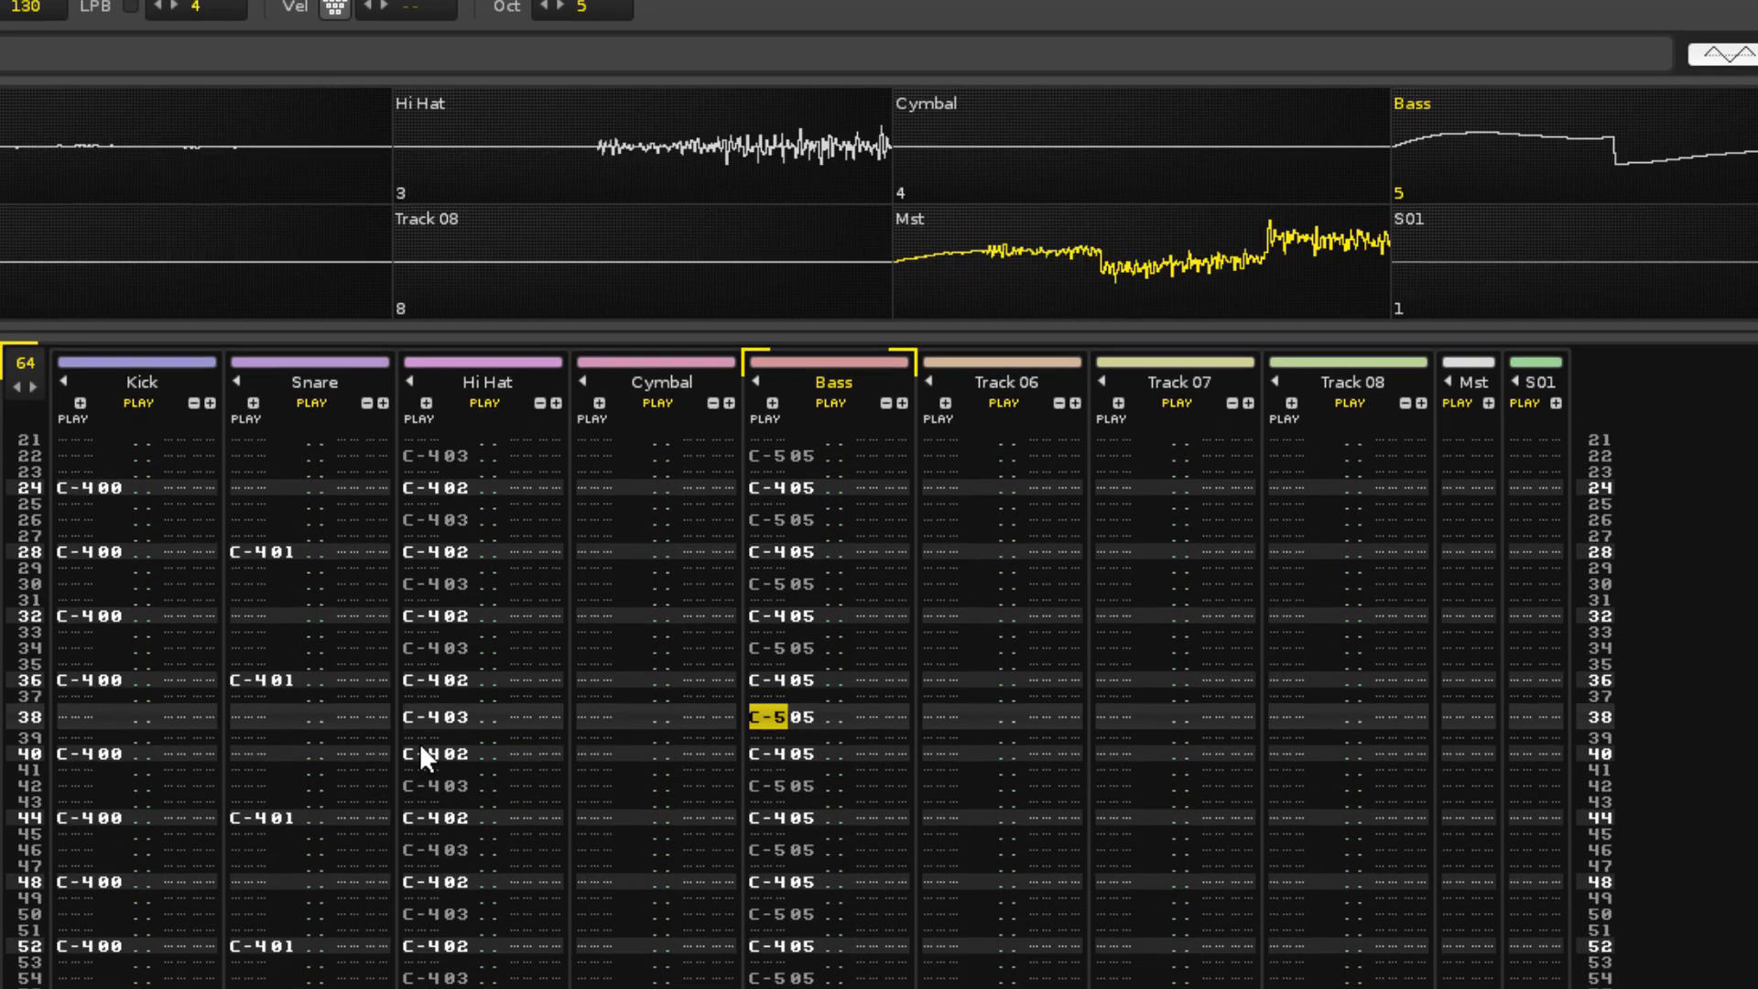
pyautogui.click(419, 743)
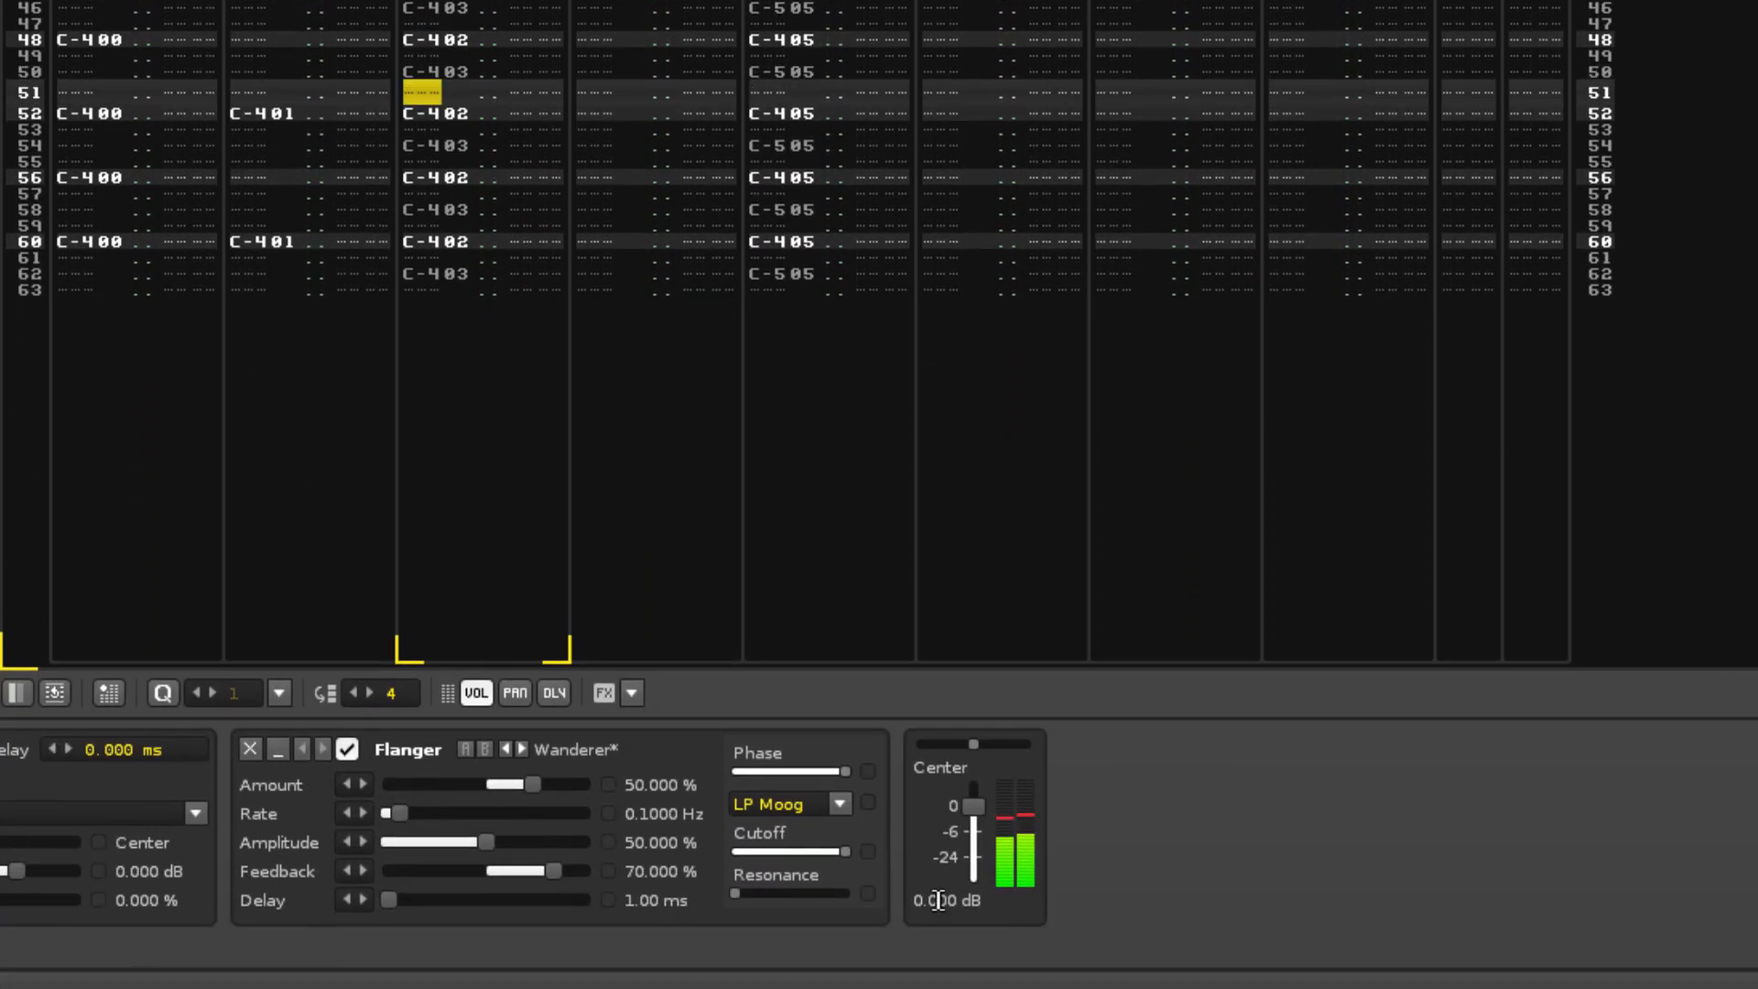
pyautogui.click(938, 881)
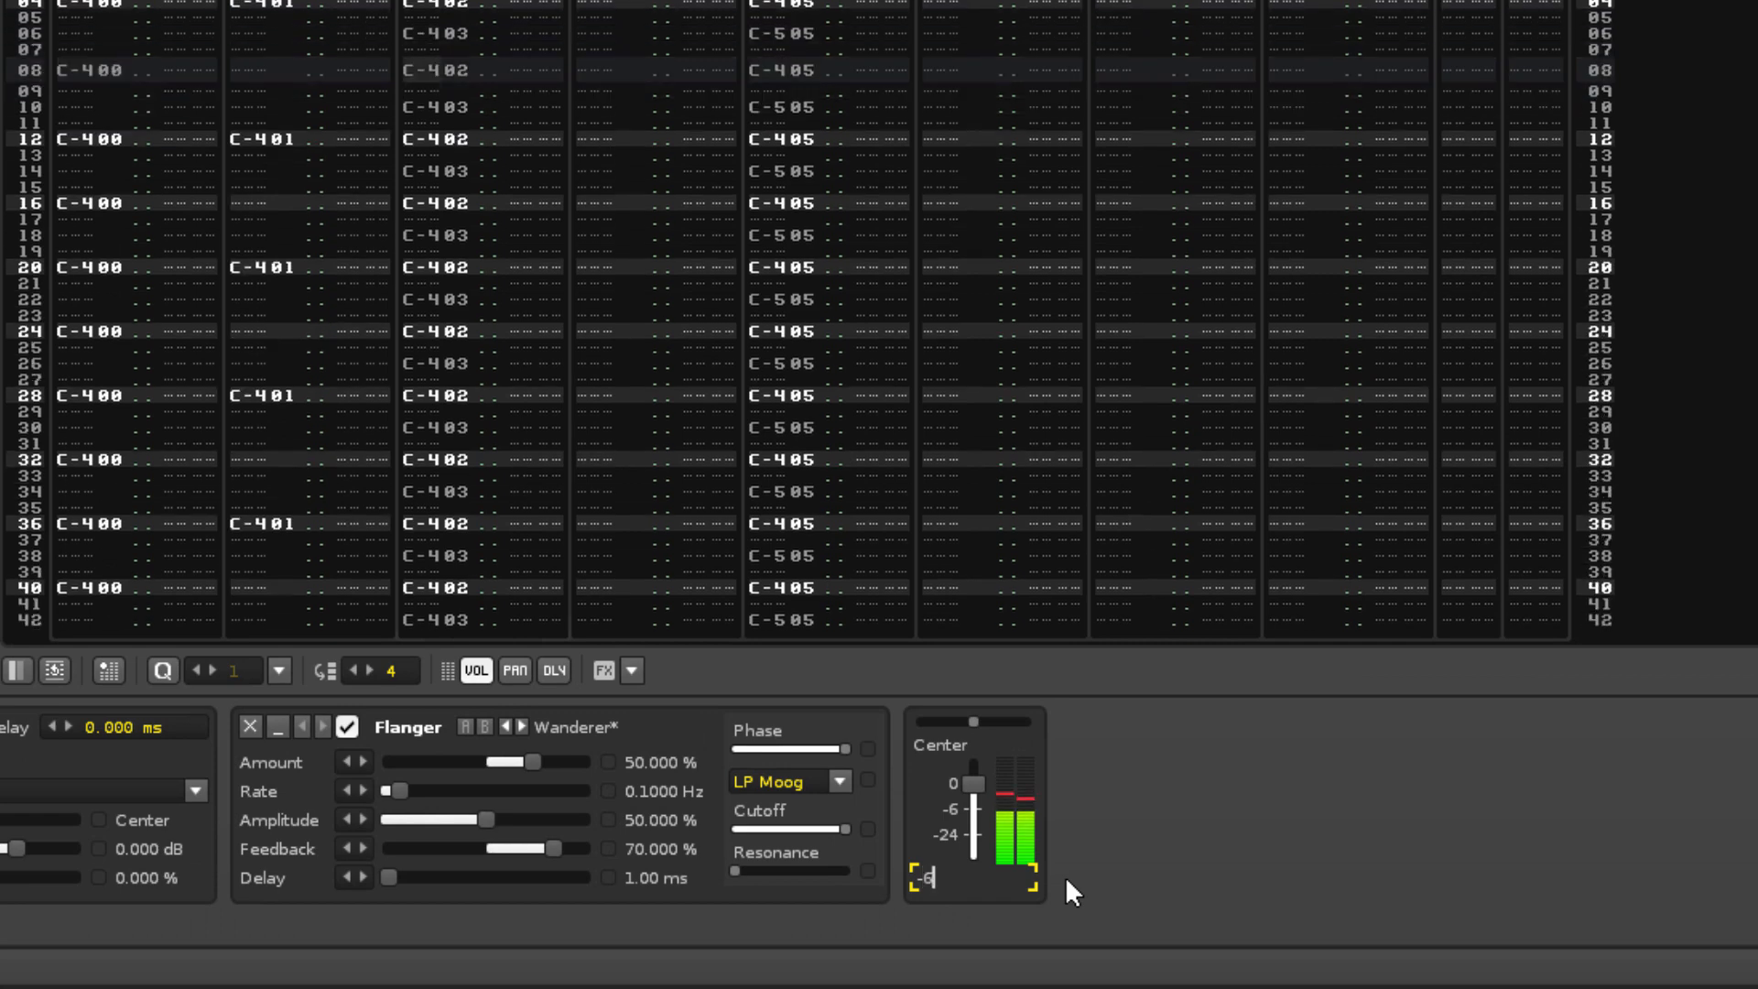
pyautogui.write('-6')
pyautogui.press('Return')
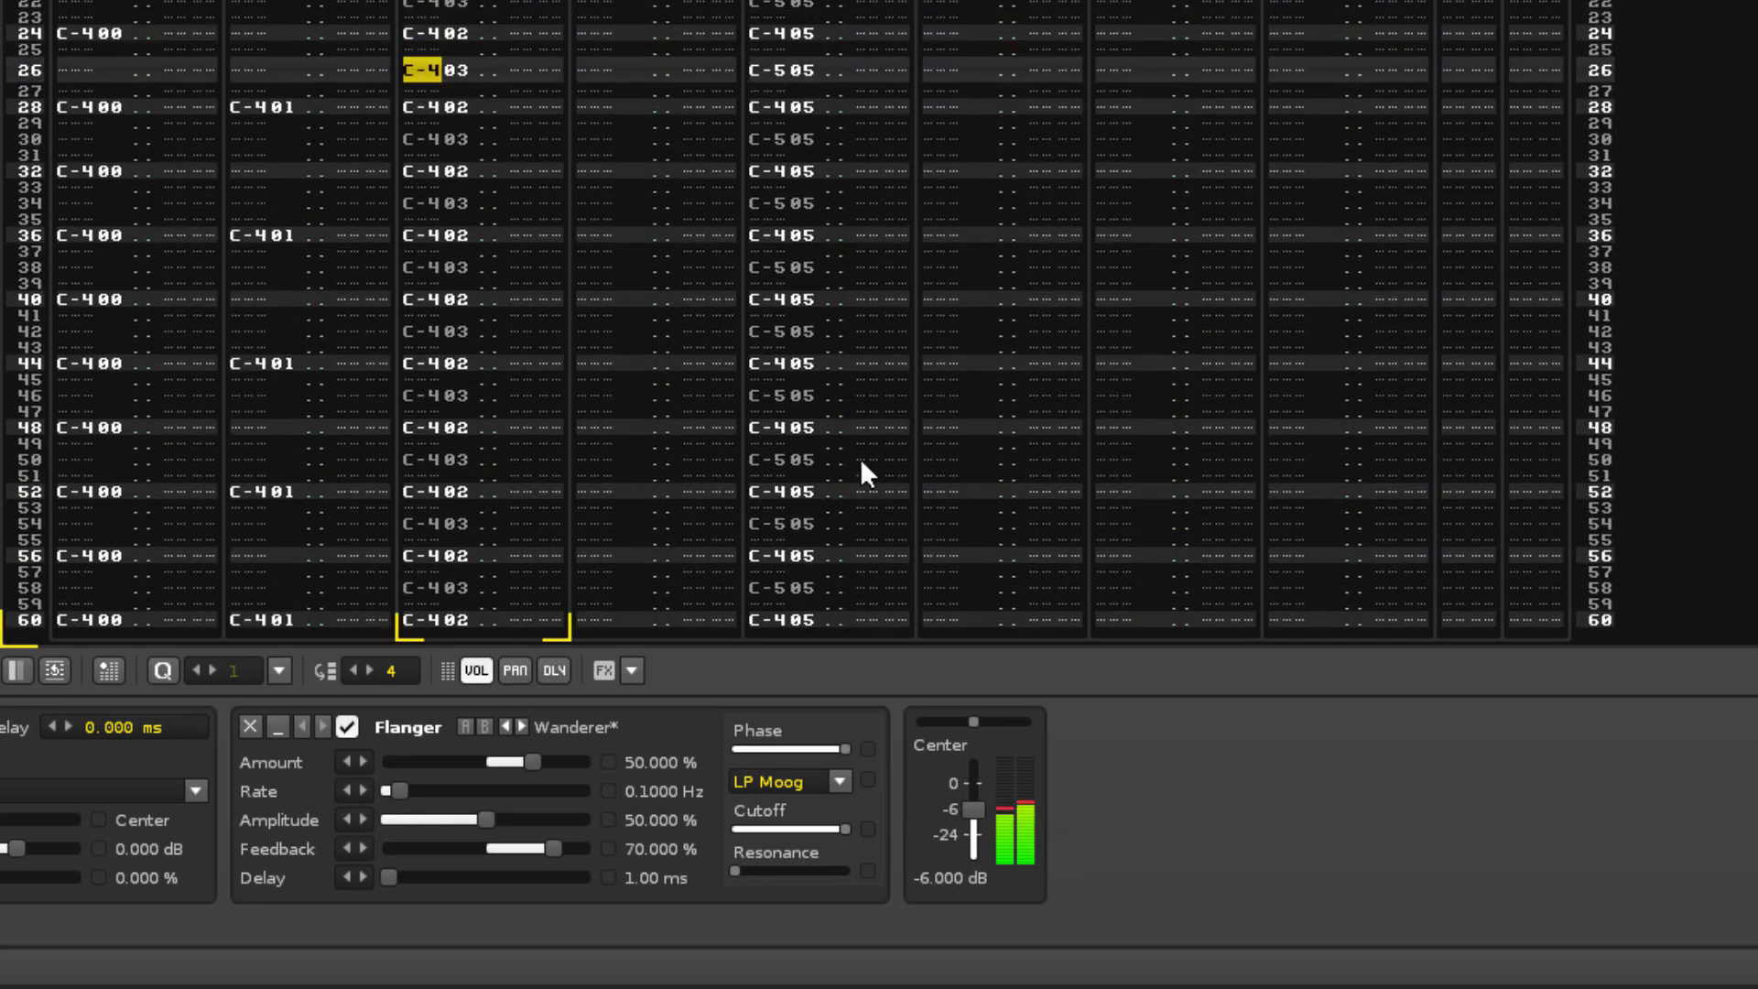
pyautogui.click(779, 279)
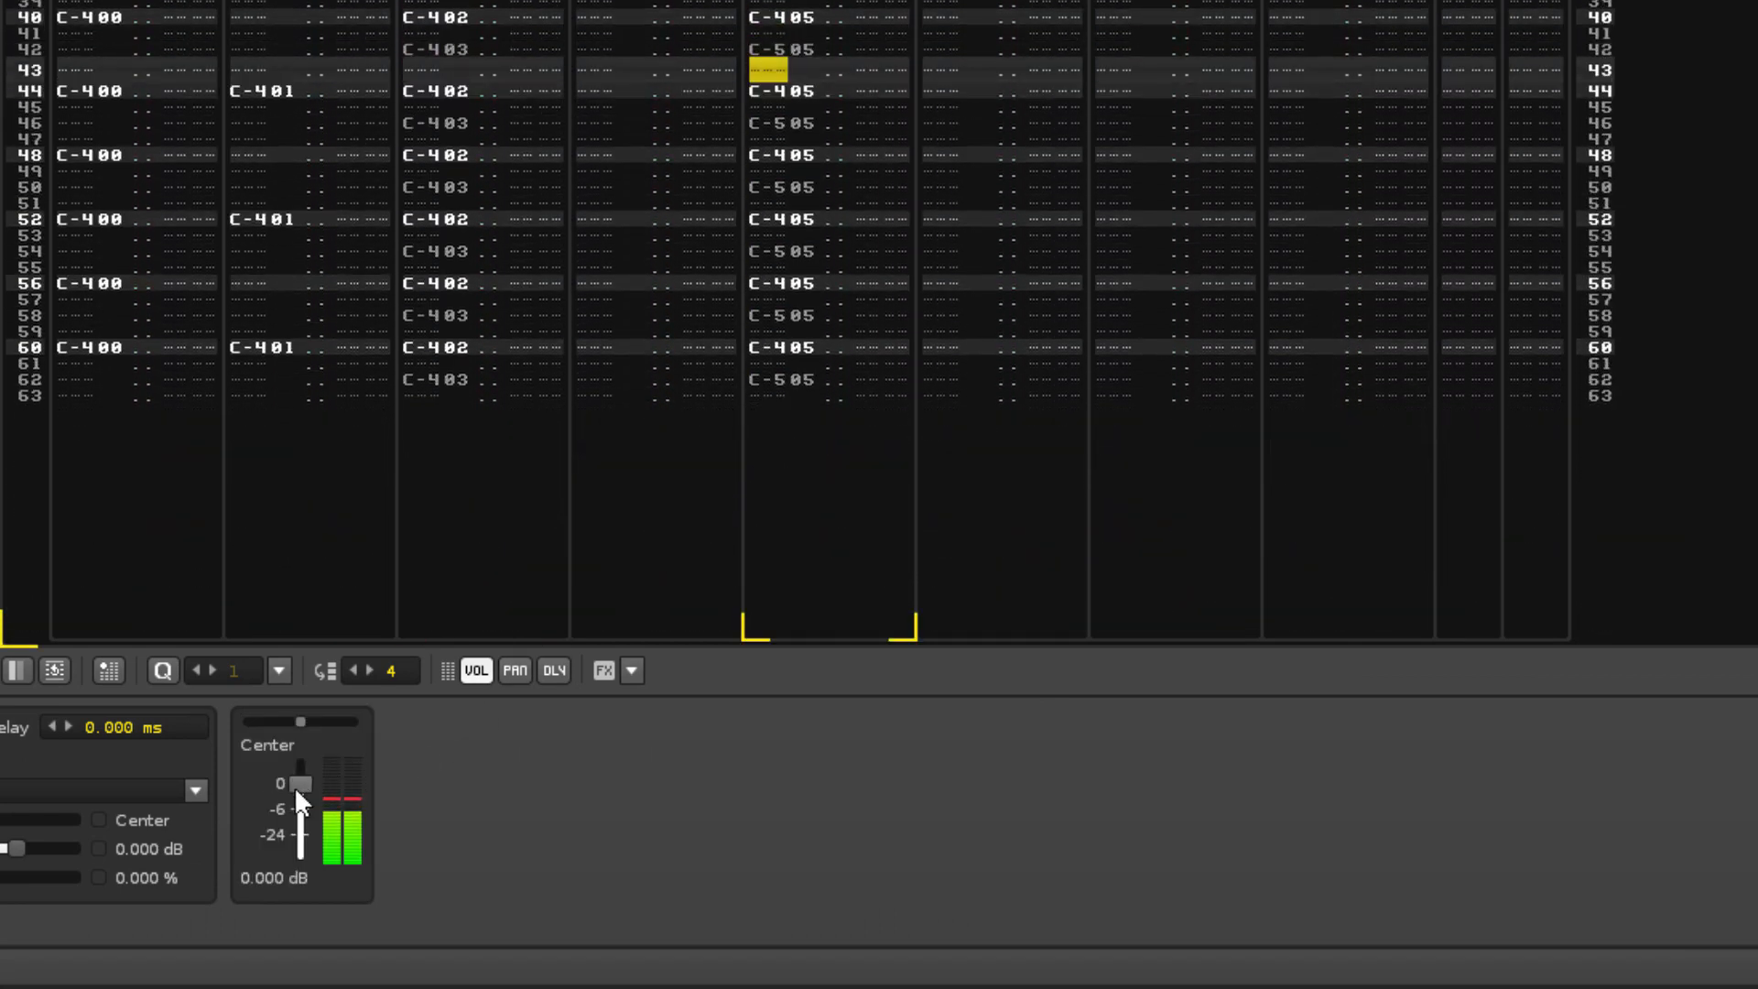
pyautogui.moveTo(296, 784); pyautogui.dragTo(299, 744)
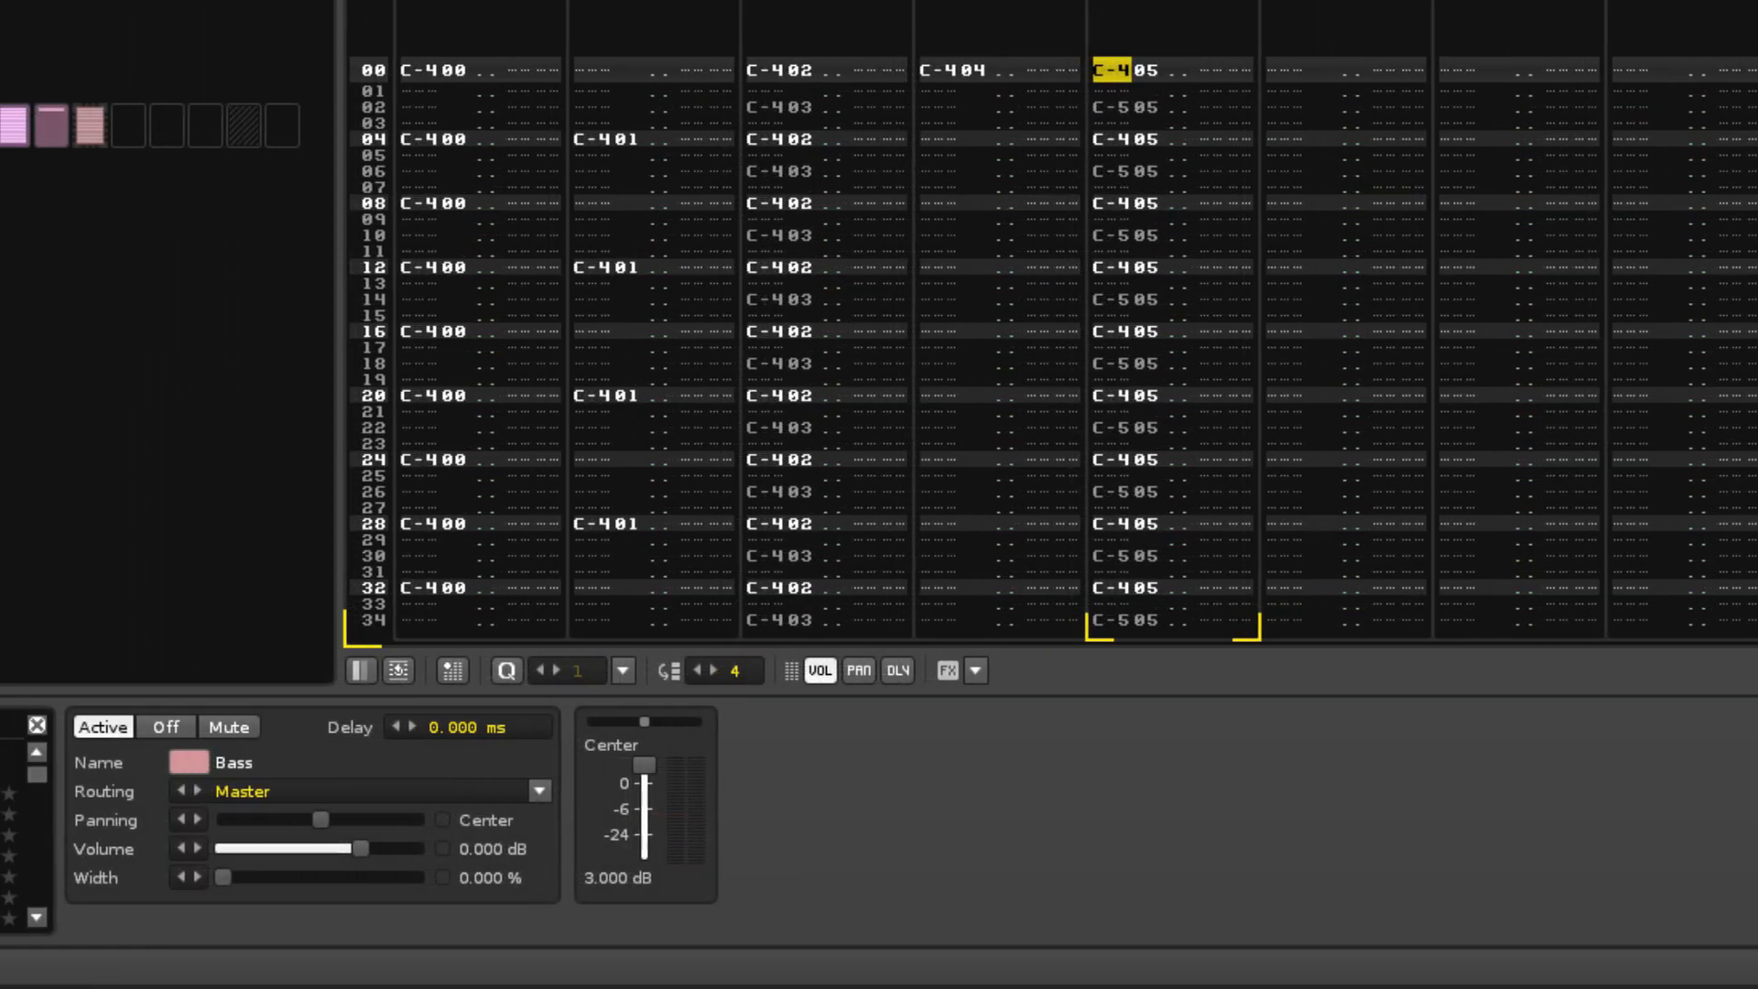
# Add a high-pass Filter to the Bass track and sweep its cutoff down to 0.15 kHz and back to 22.05 kHz
pyautogui.scroll(-4, 205, 844)
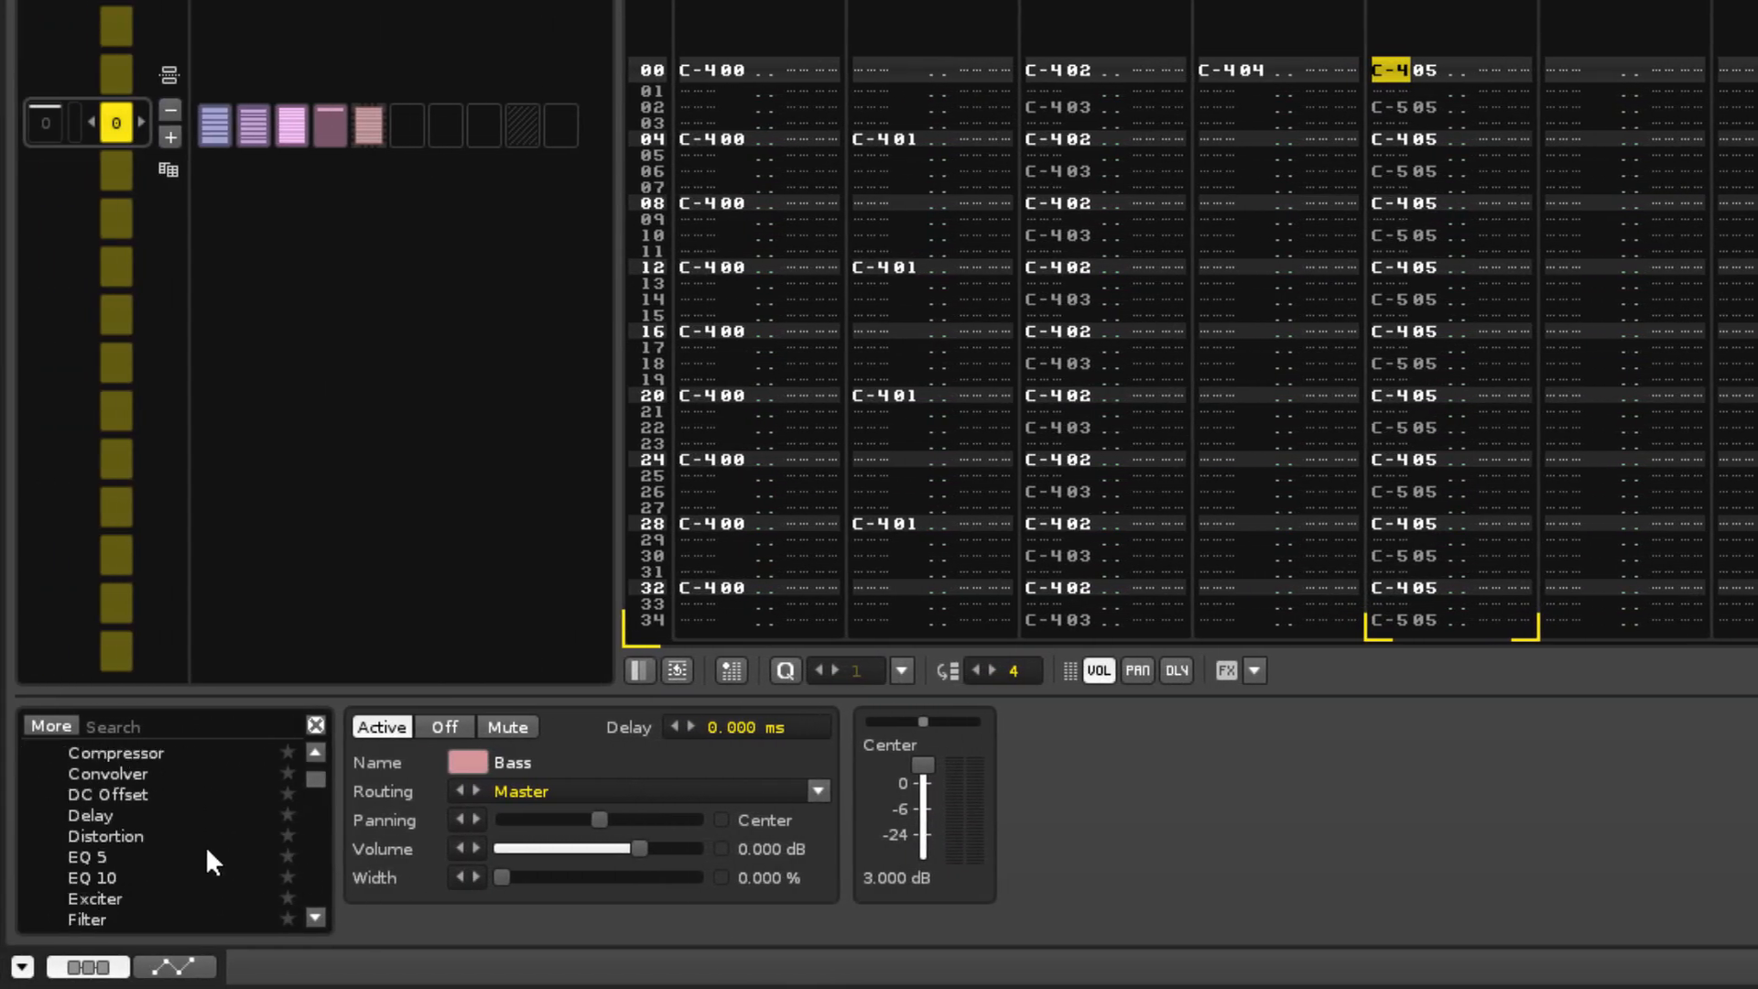
pyautogui.doubleClick(102, 810)
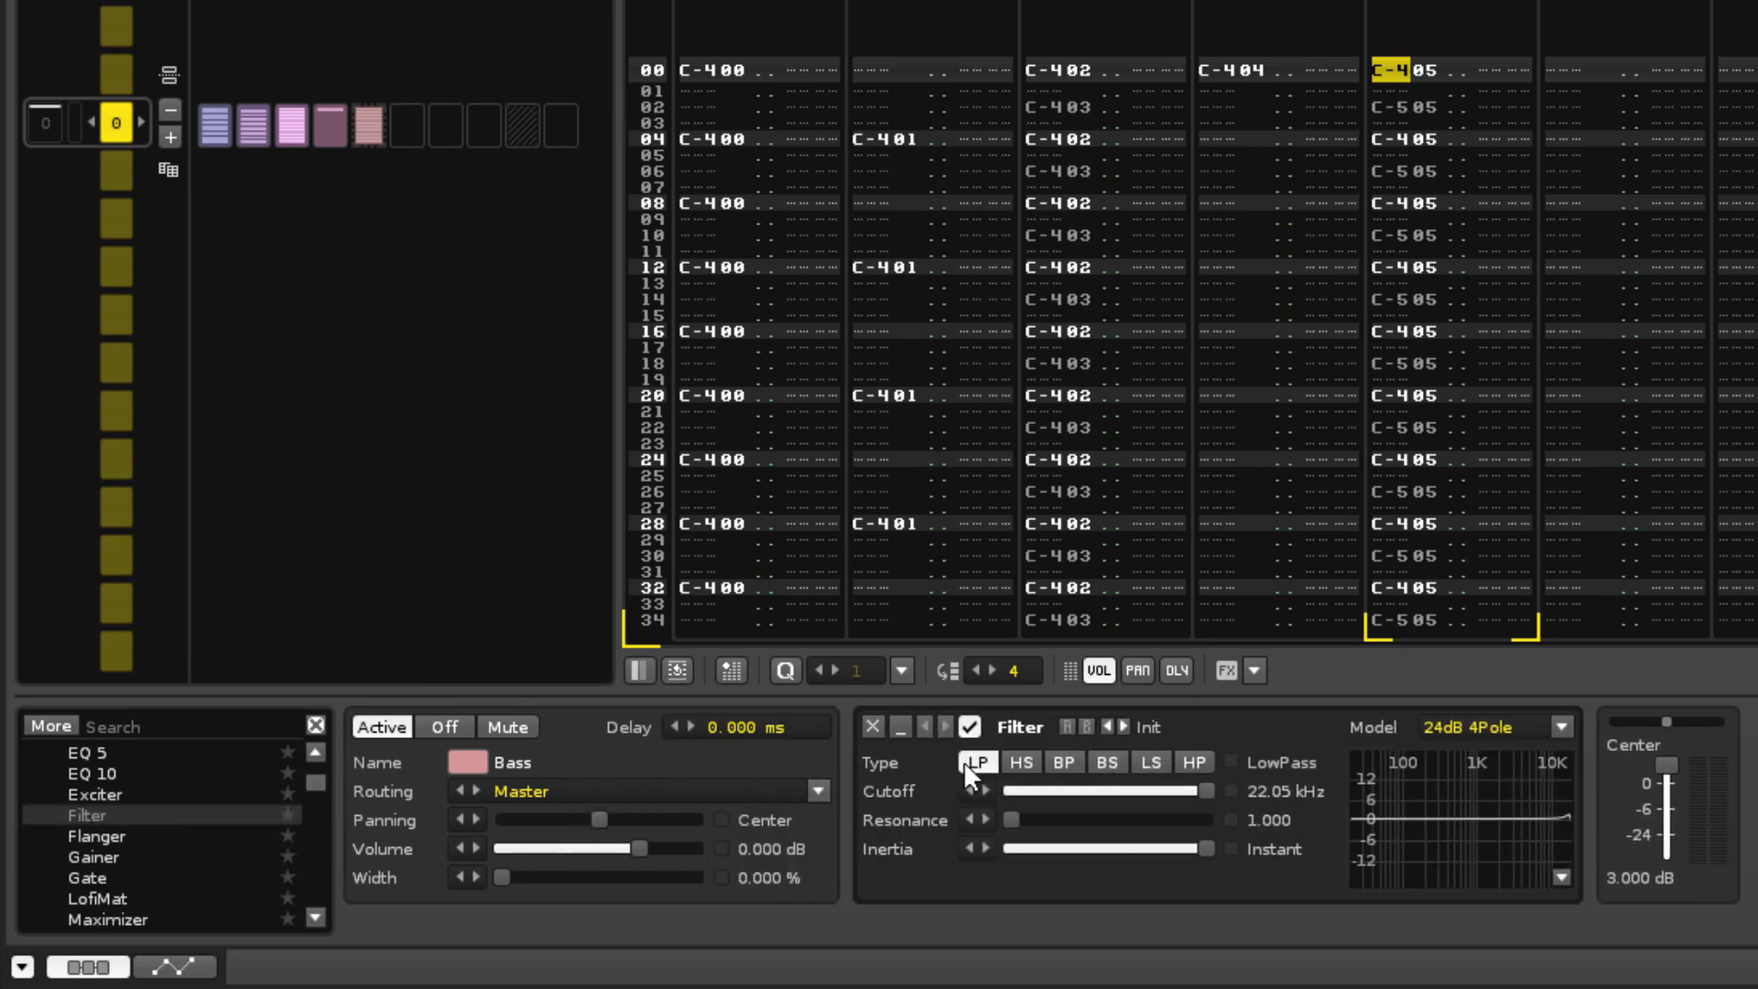
pyautogui.click(1196, 763)
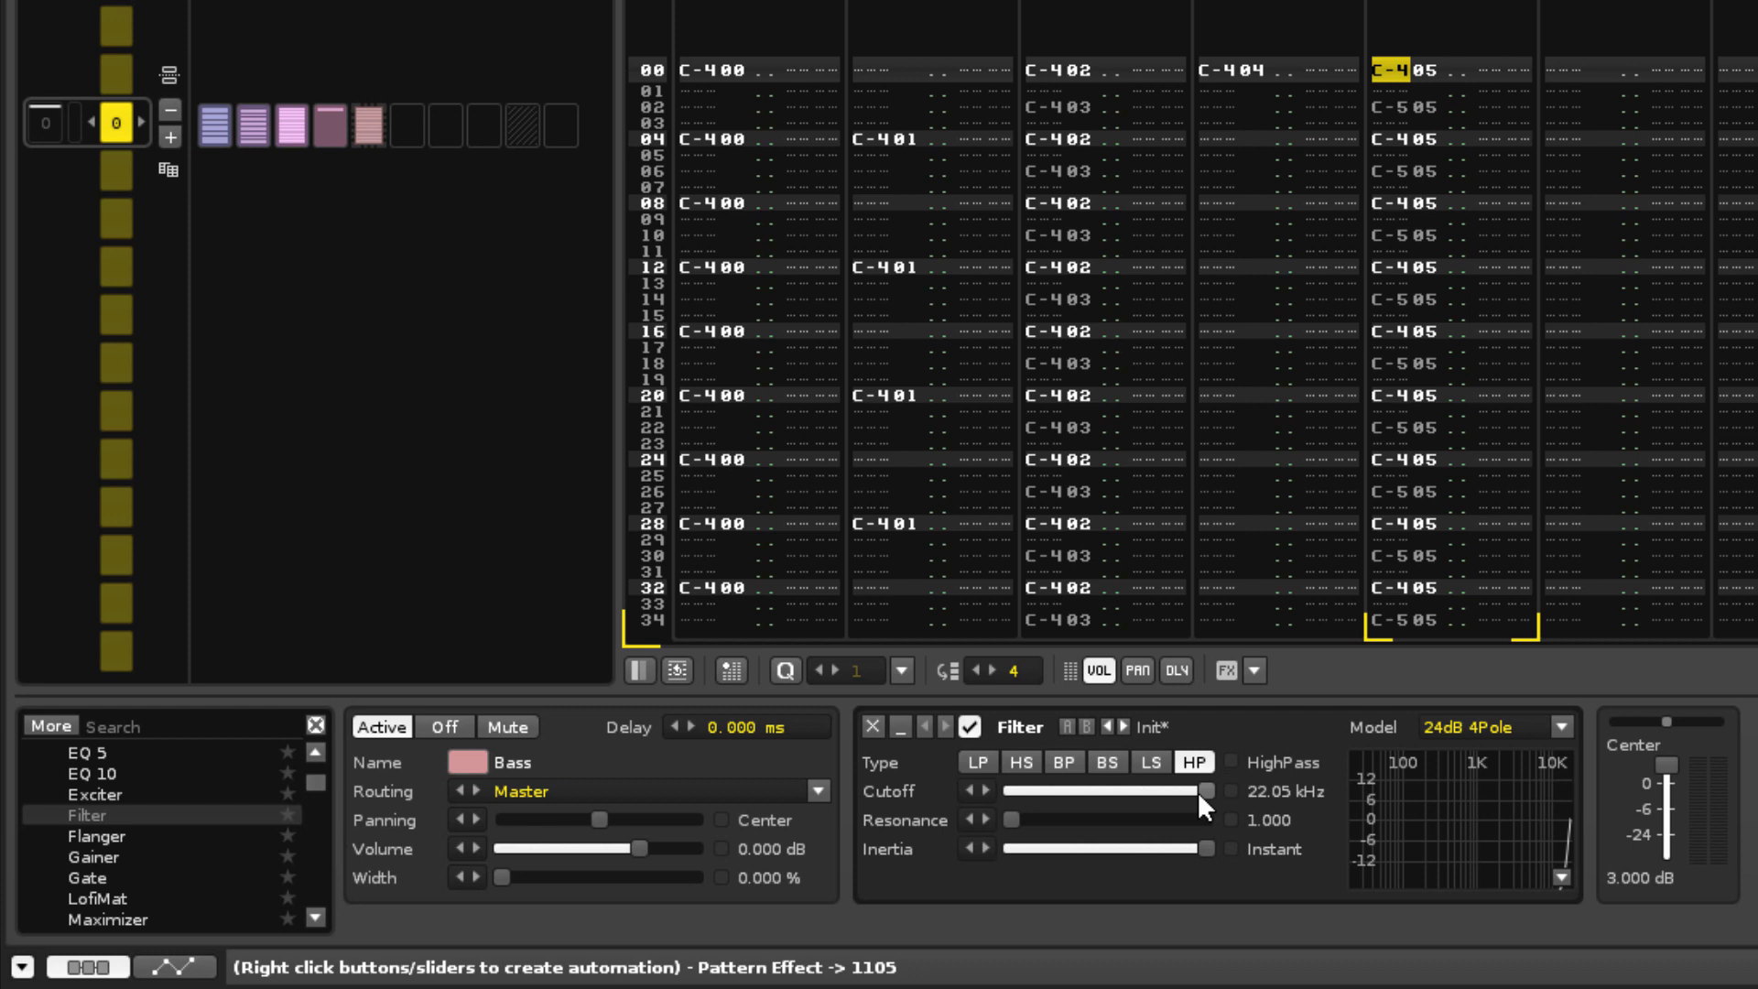
pyautogui.moveTo(1197, 791); pyautogui.dragTo(1023, 791)
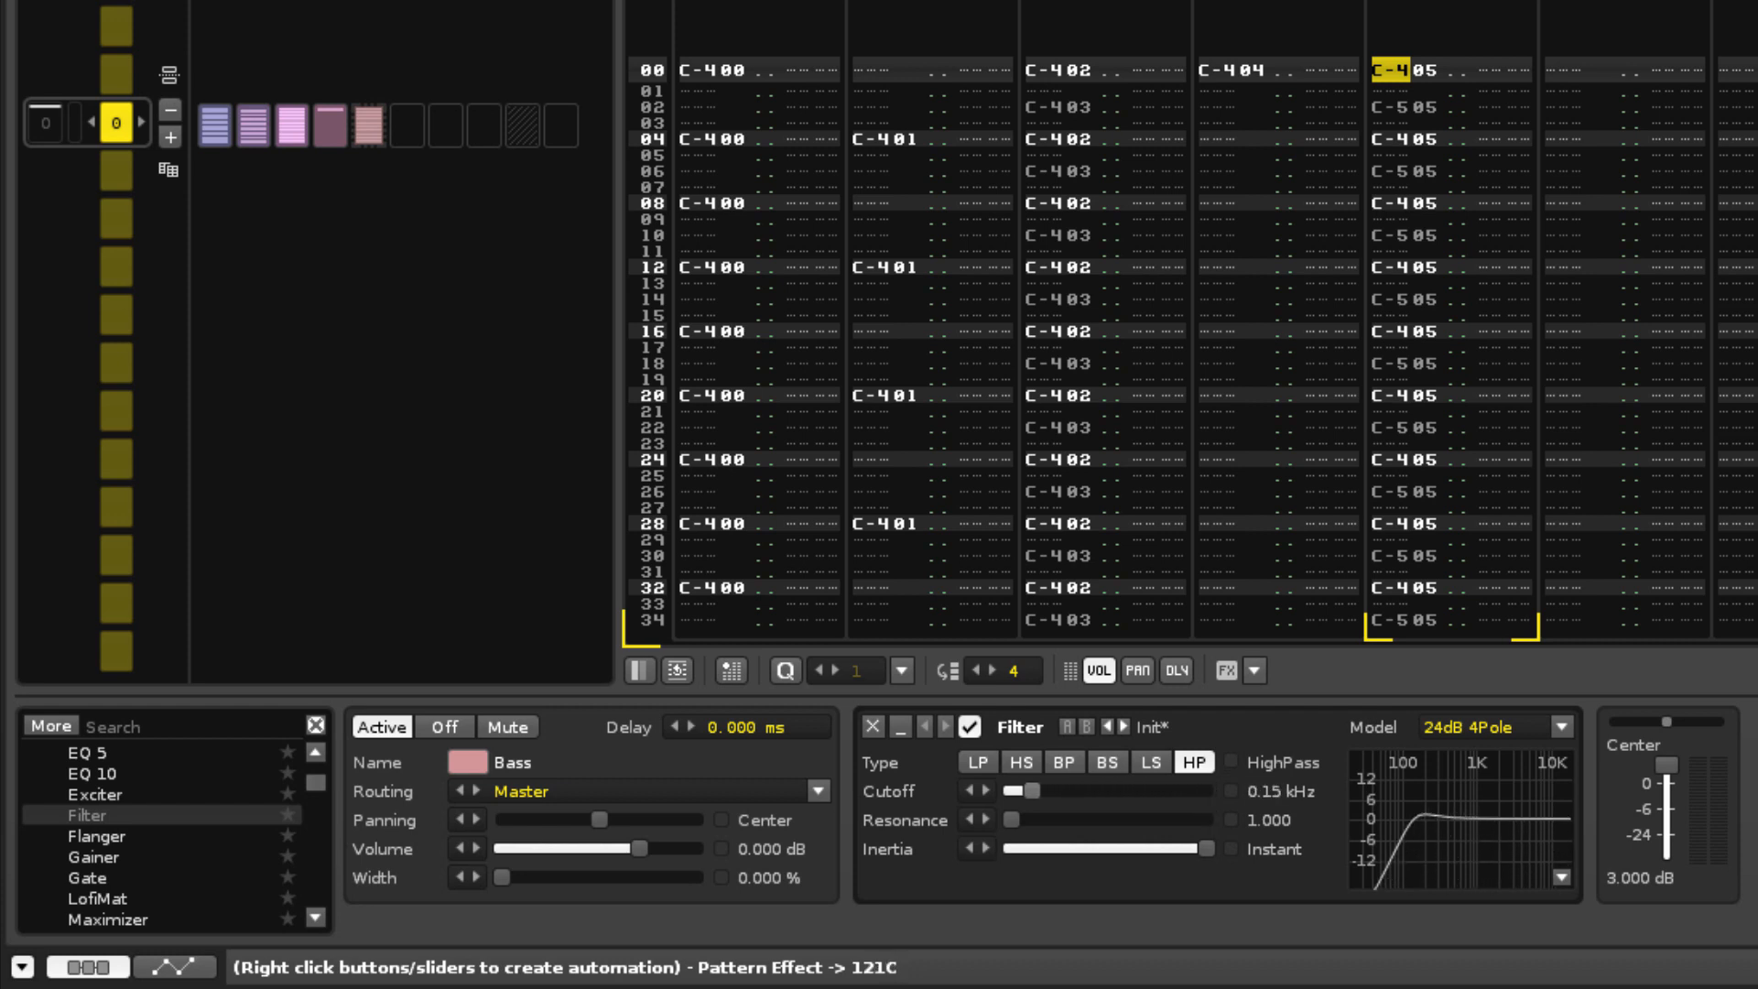
pyautogui.moveTo(1032, 791); pyautogui.dragTo(1207, 791)
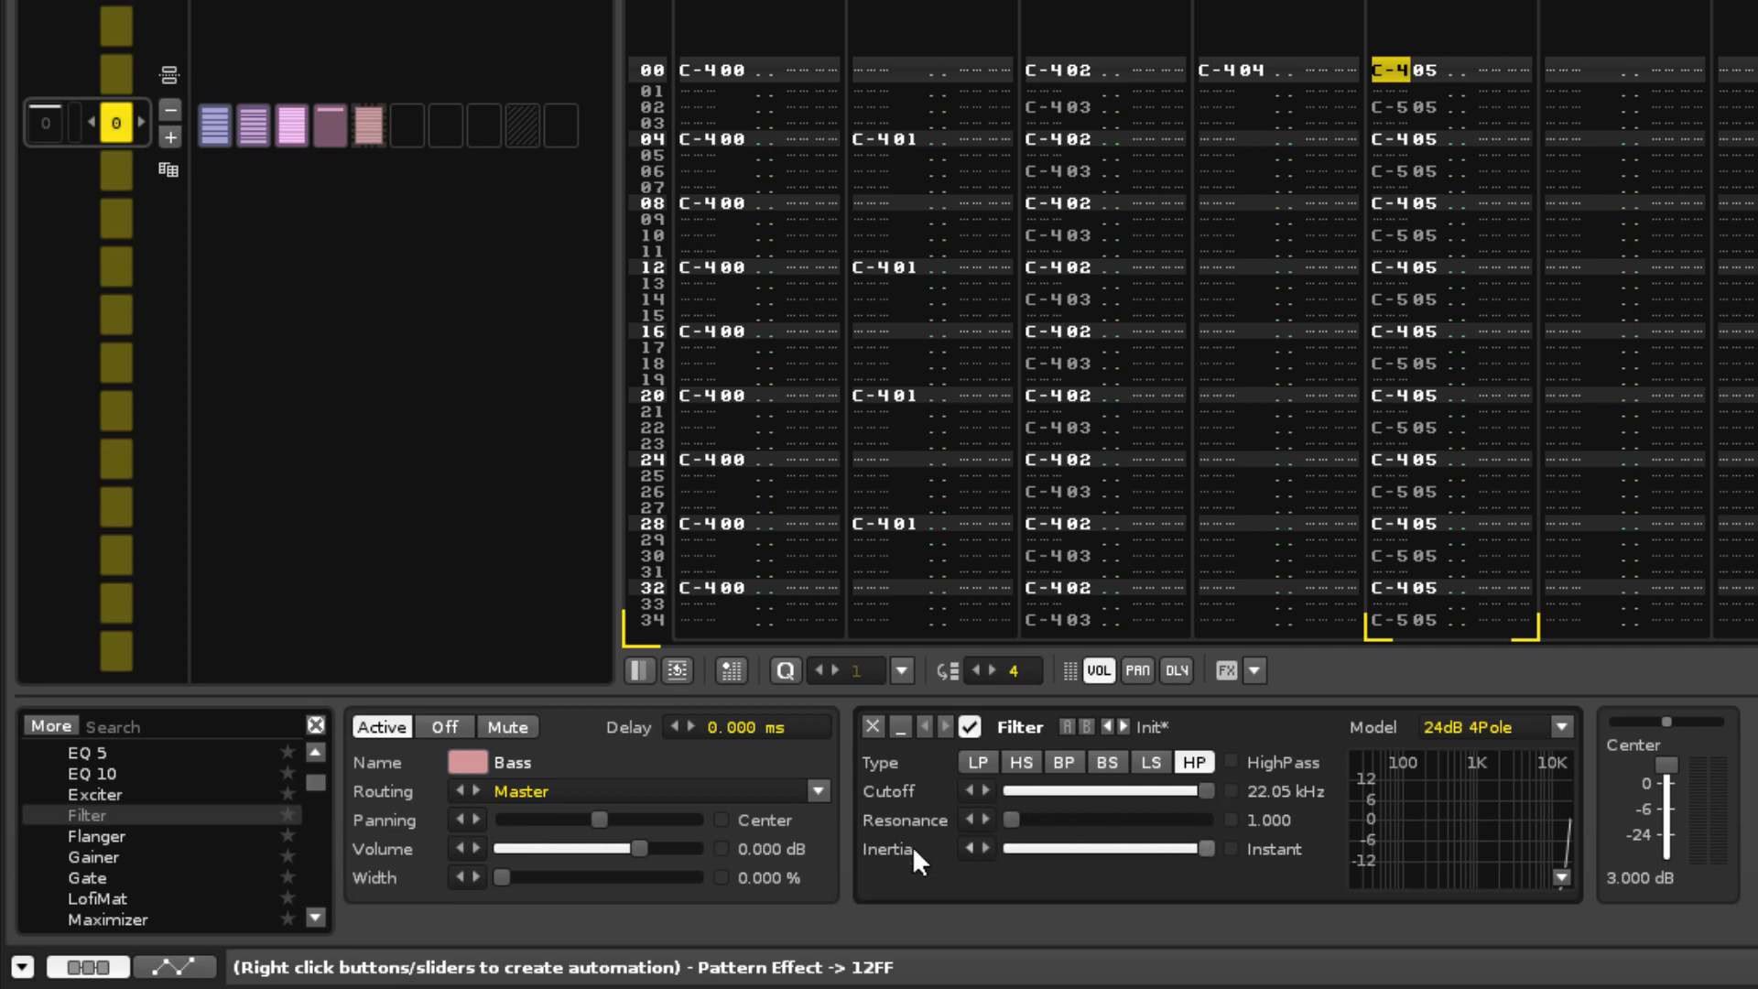
# Create an automation envelope for the Bass filter's Cutoff and place its first point at line 0 with 0.10 kHz
pyautogui.click(174, 968)
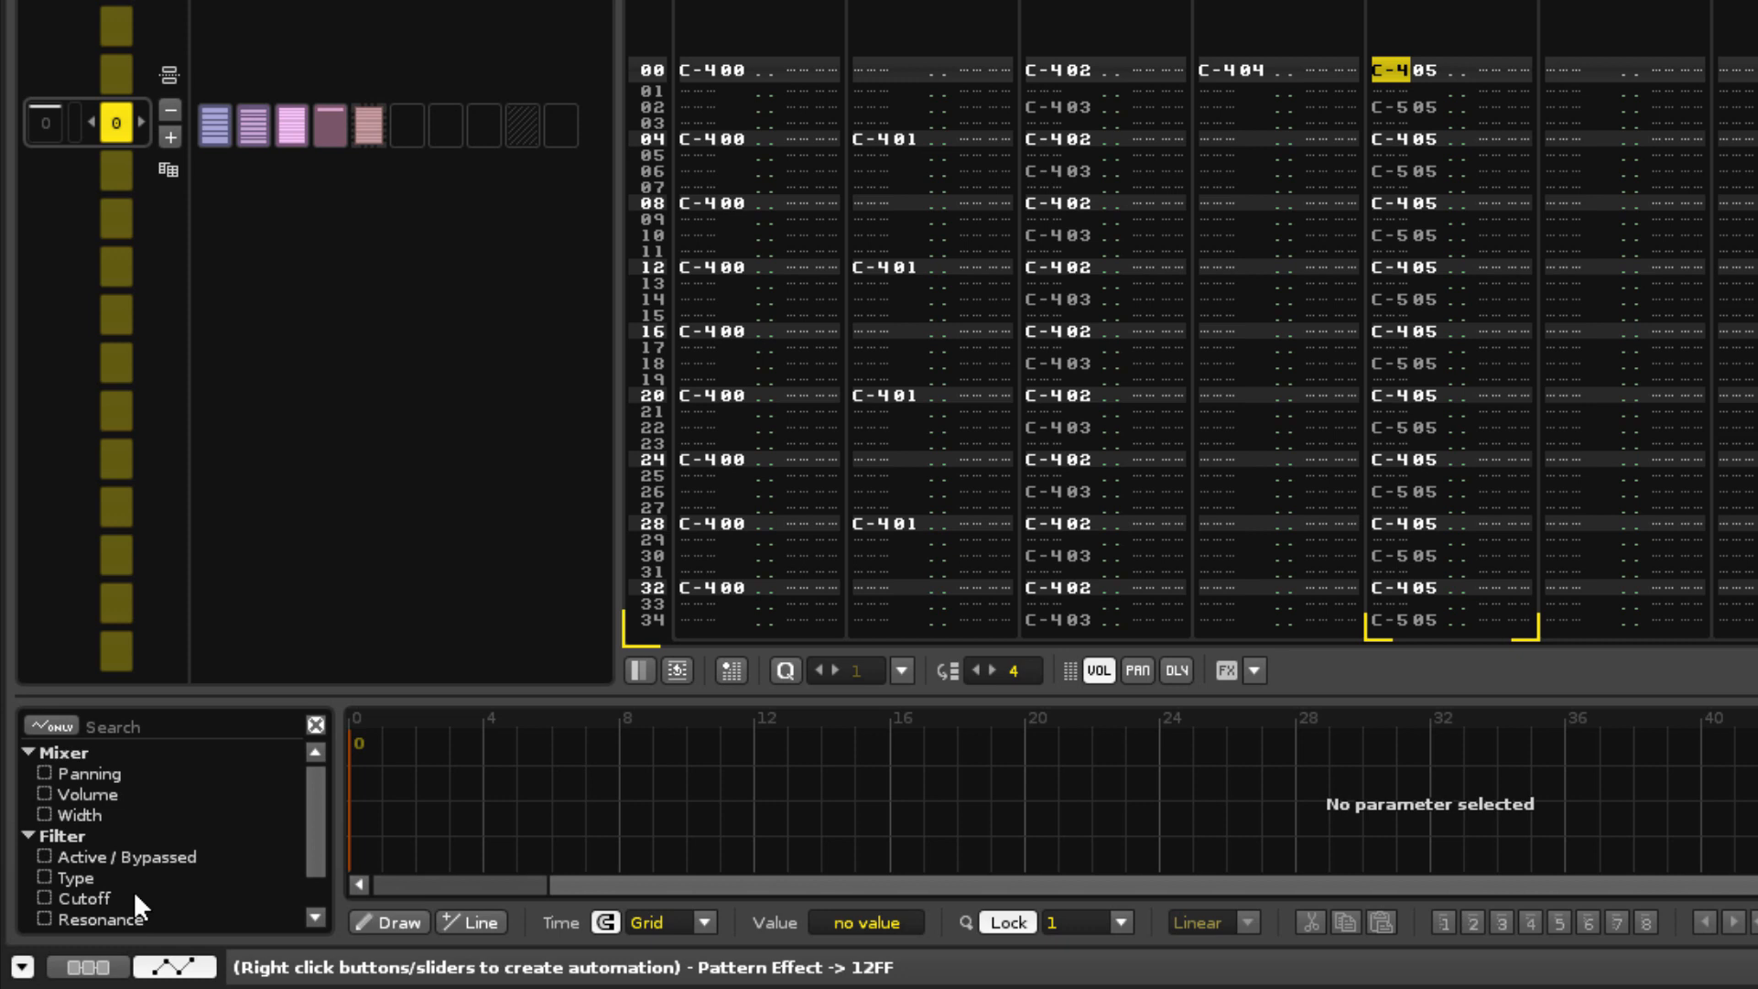
pyautogui.click(103, 897)
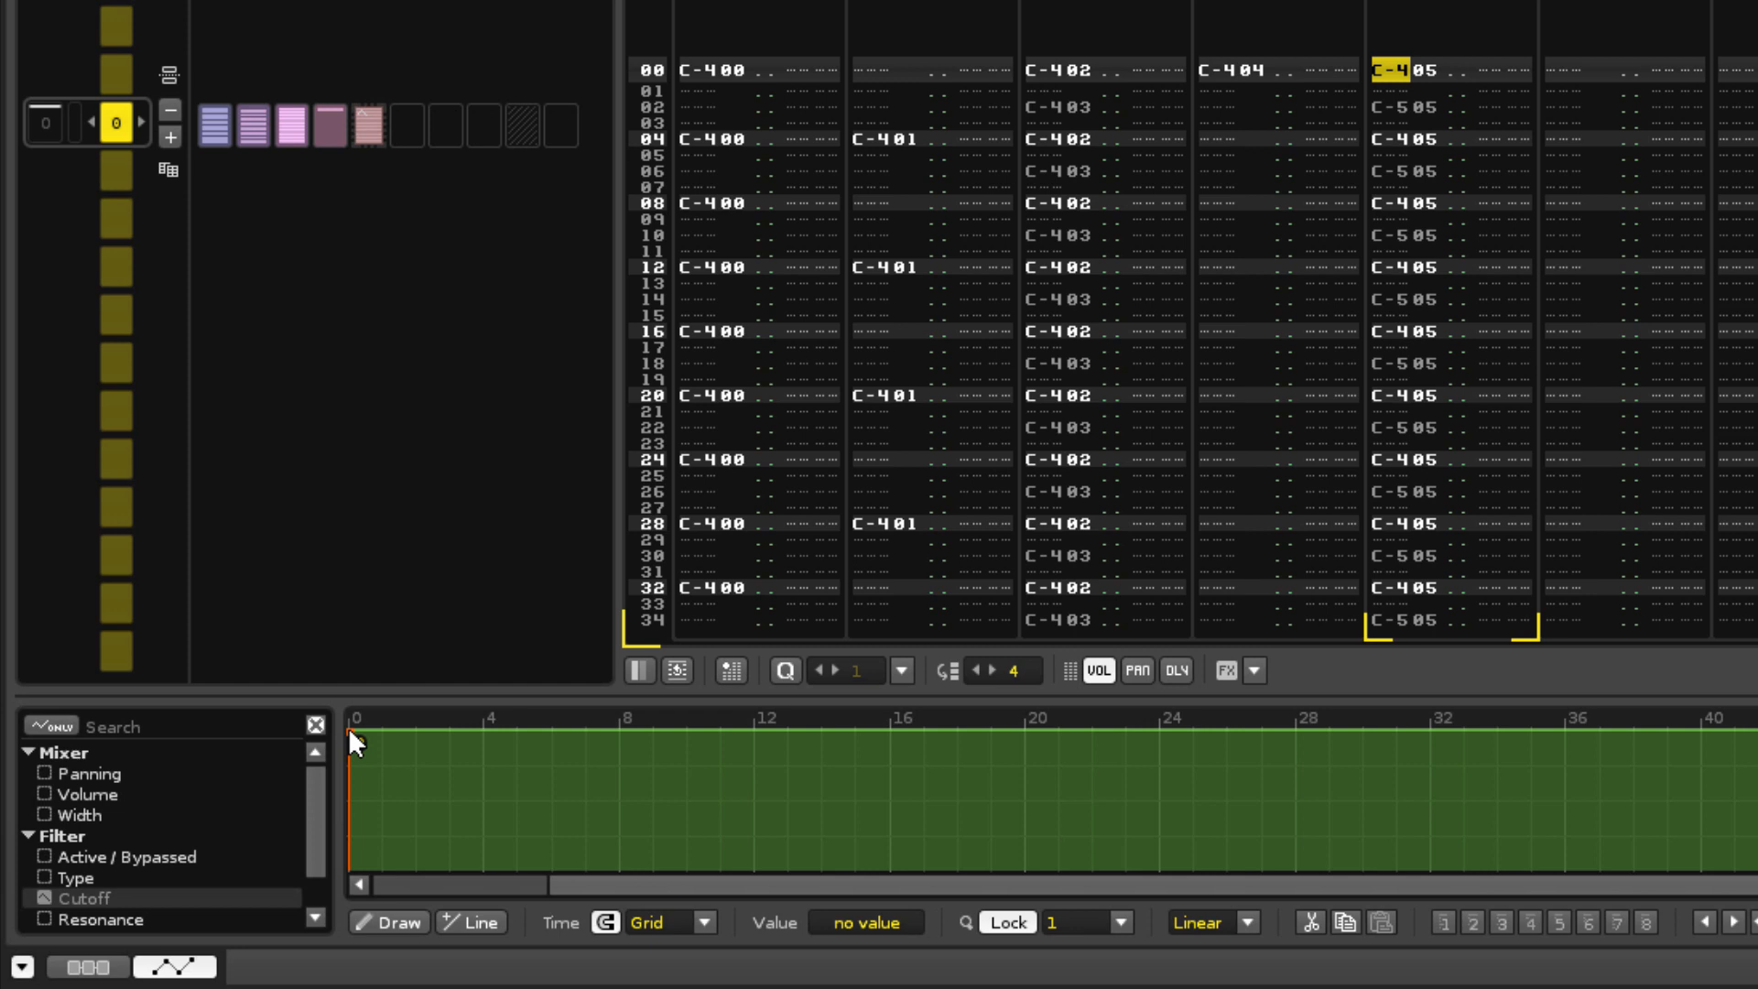
pyautogui.moveTo(350, 733); pyautogui.dragTo(652, 794)
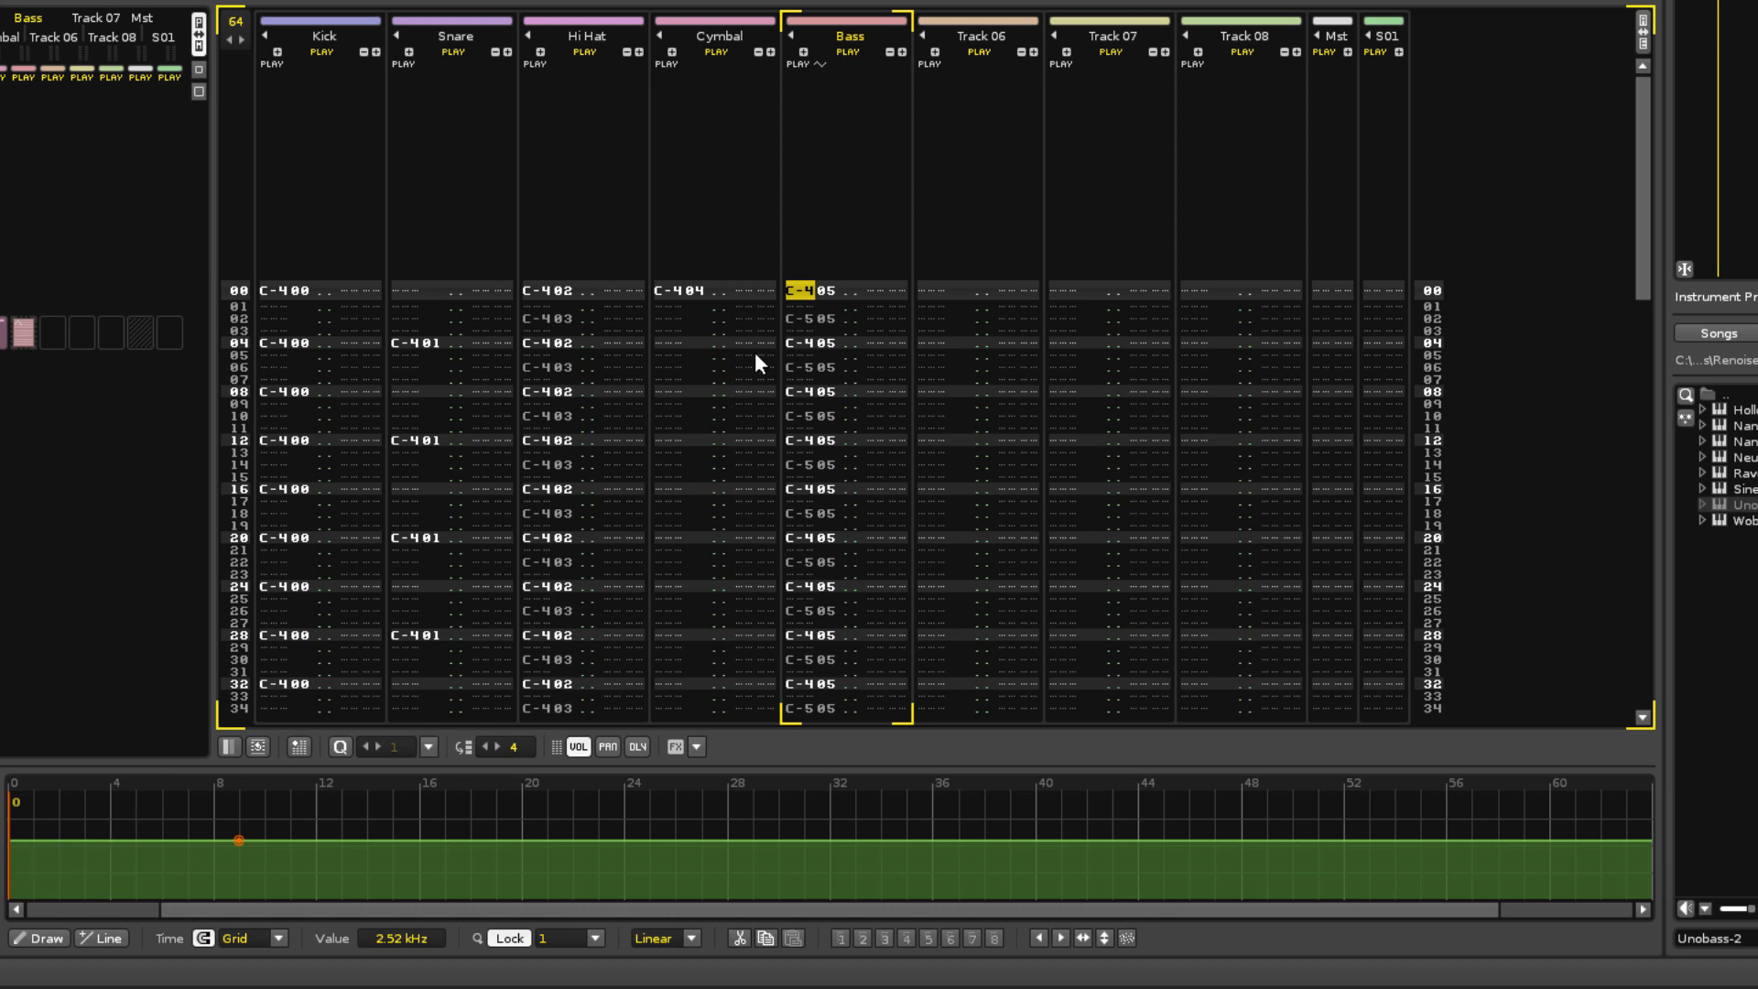
pyautogui.press('space')
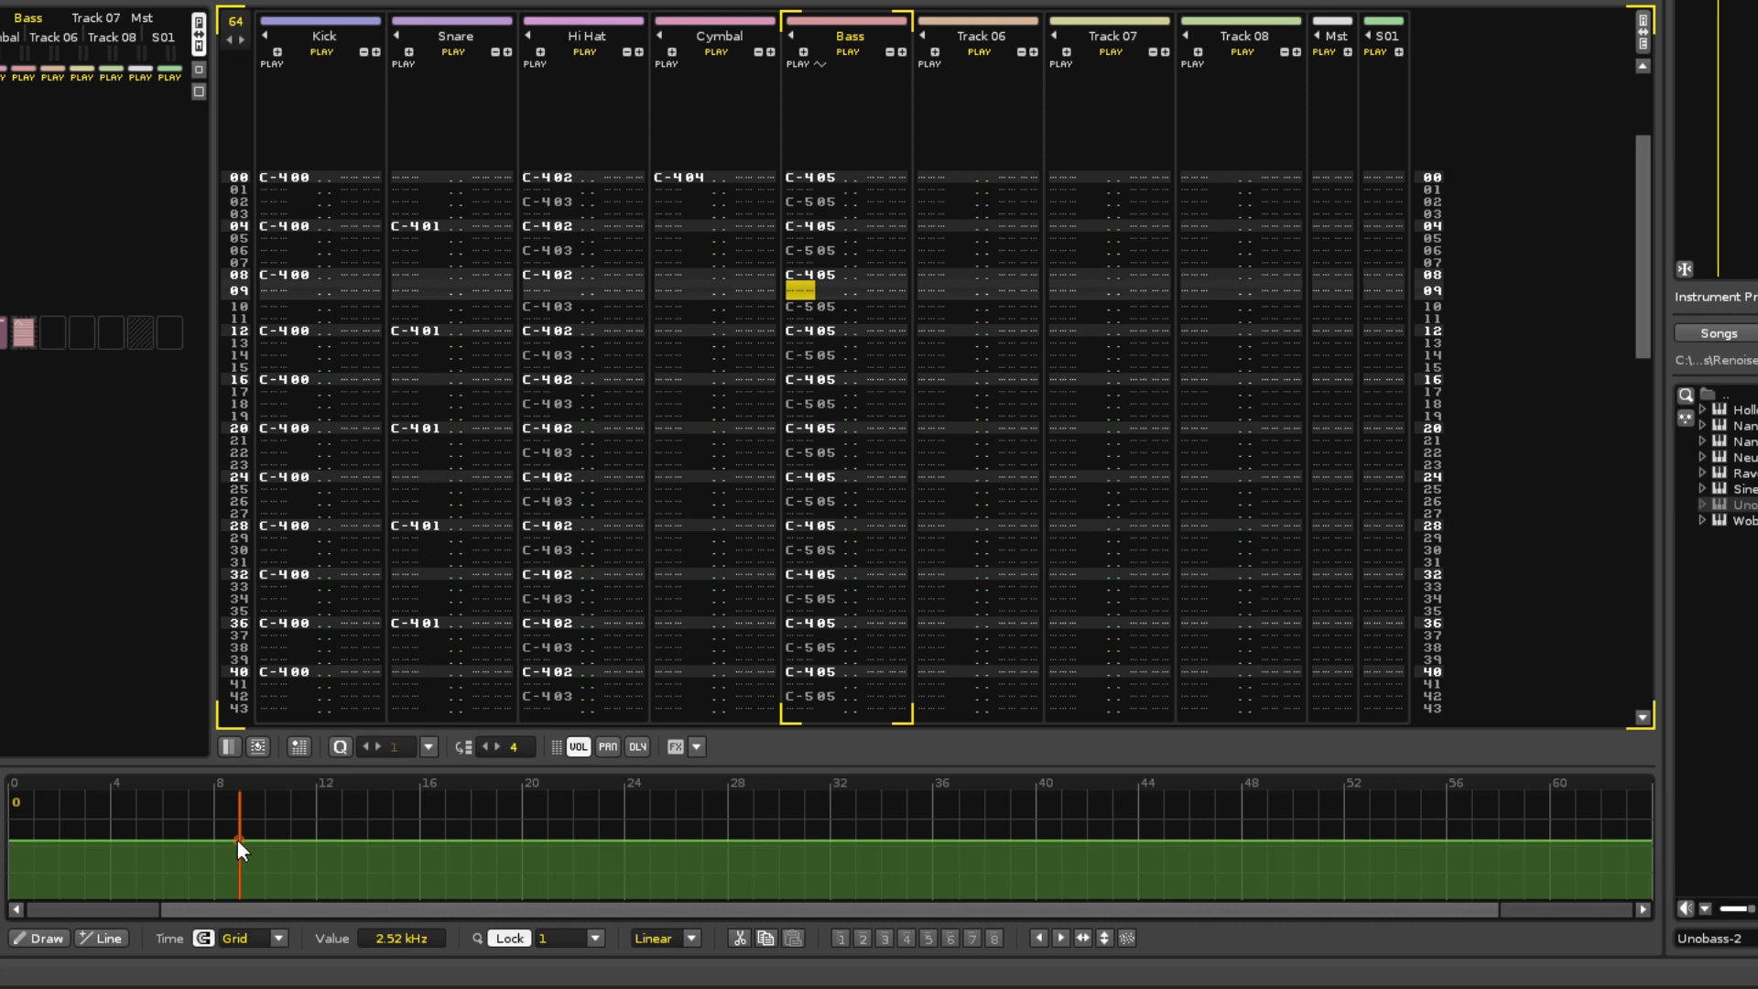
pyautogui.moveTo(238, 839); pyautogui.dragTo(9, 867)
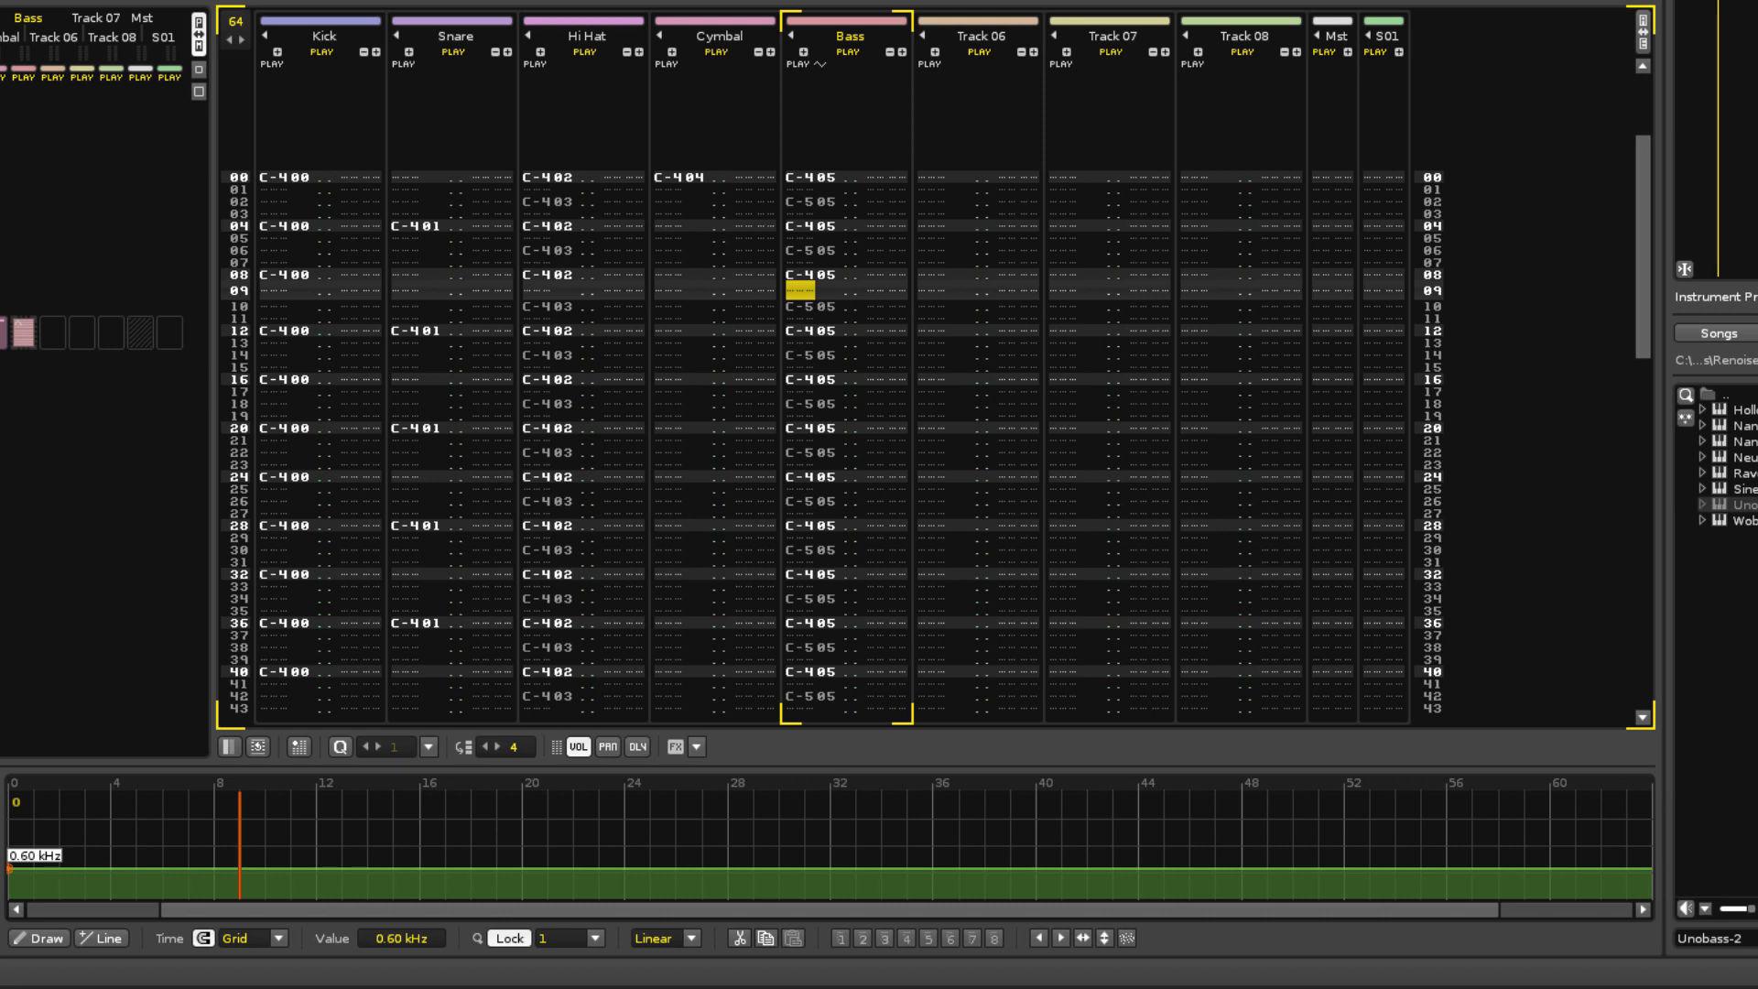
pyautogui.moveTo(9, 867)
pyautogui.mouseDown()
pyautogui.moveTo(9, 852)
pyautogui.moveTo(9, 890)
pyautogui.mouseUp()
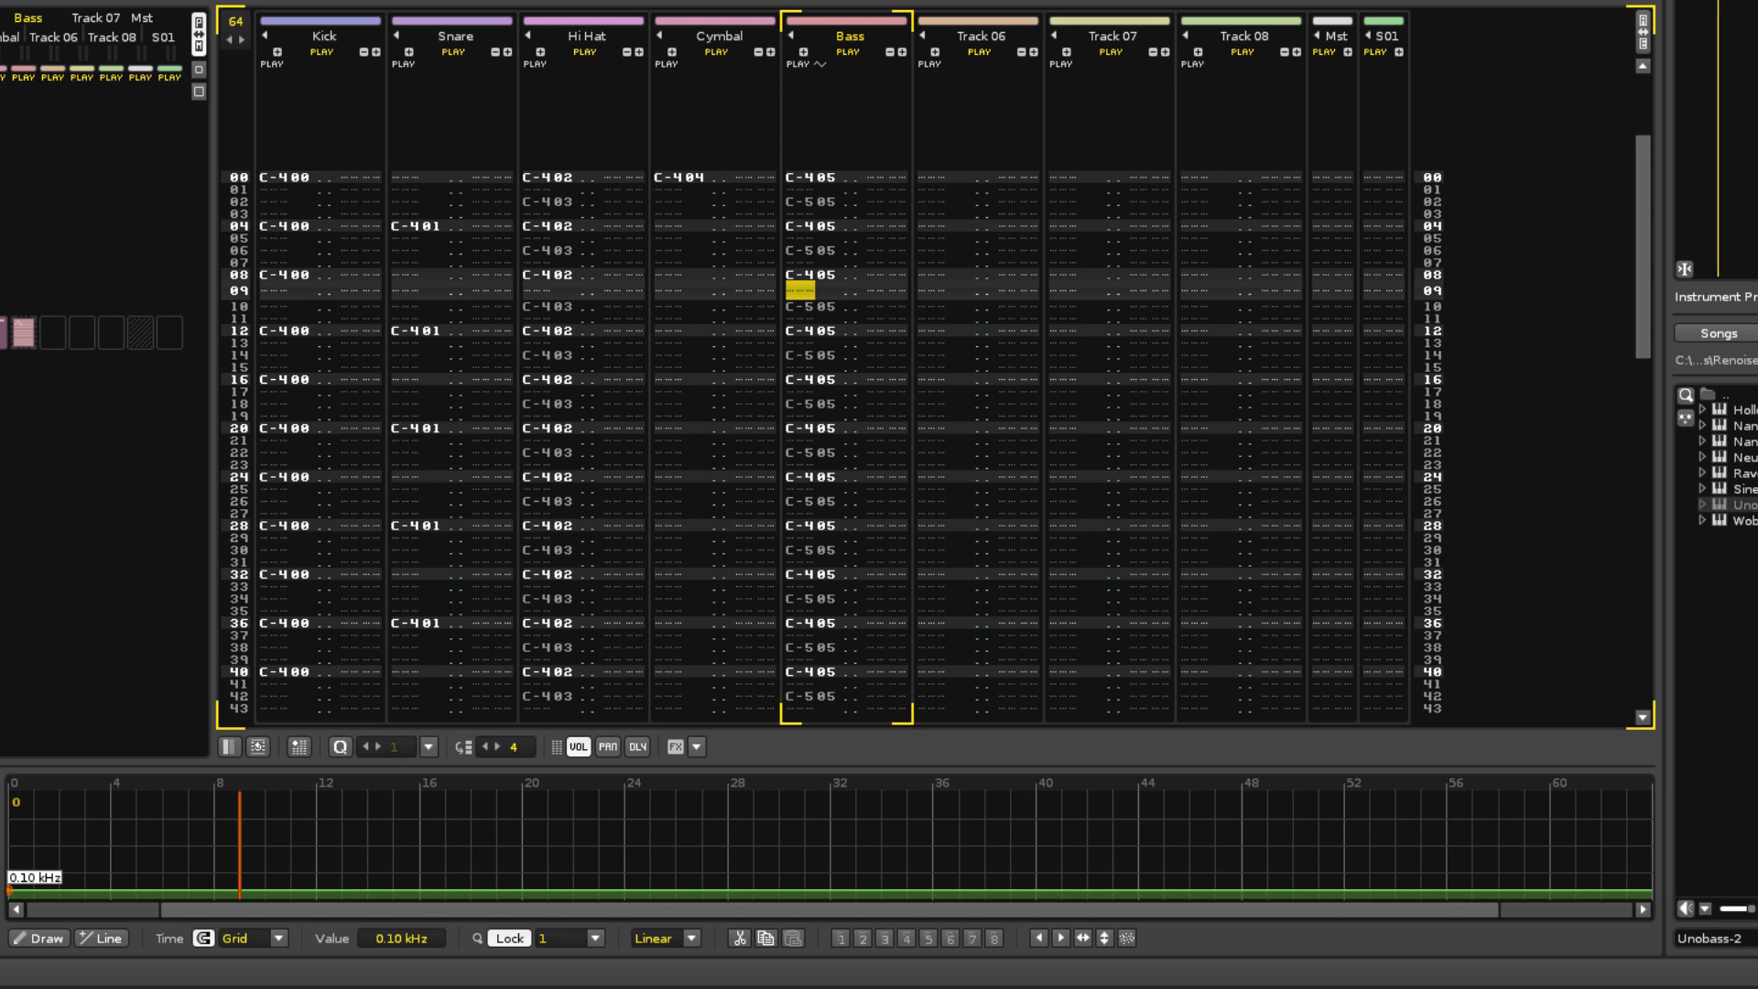
# Add cutoff envelope points at line 32 with 1.00 kHz and at the pattern's end with 0.10 kHz
pyautogui.click(829, 816)
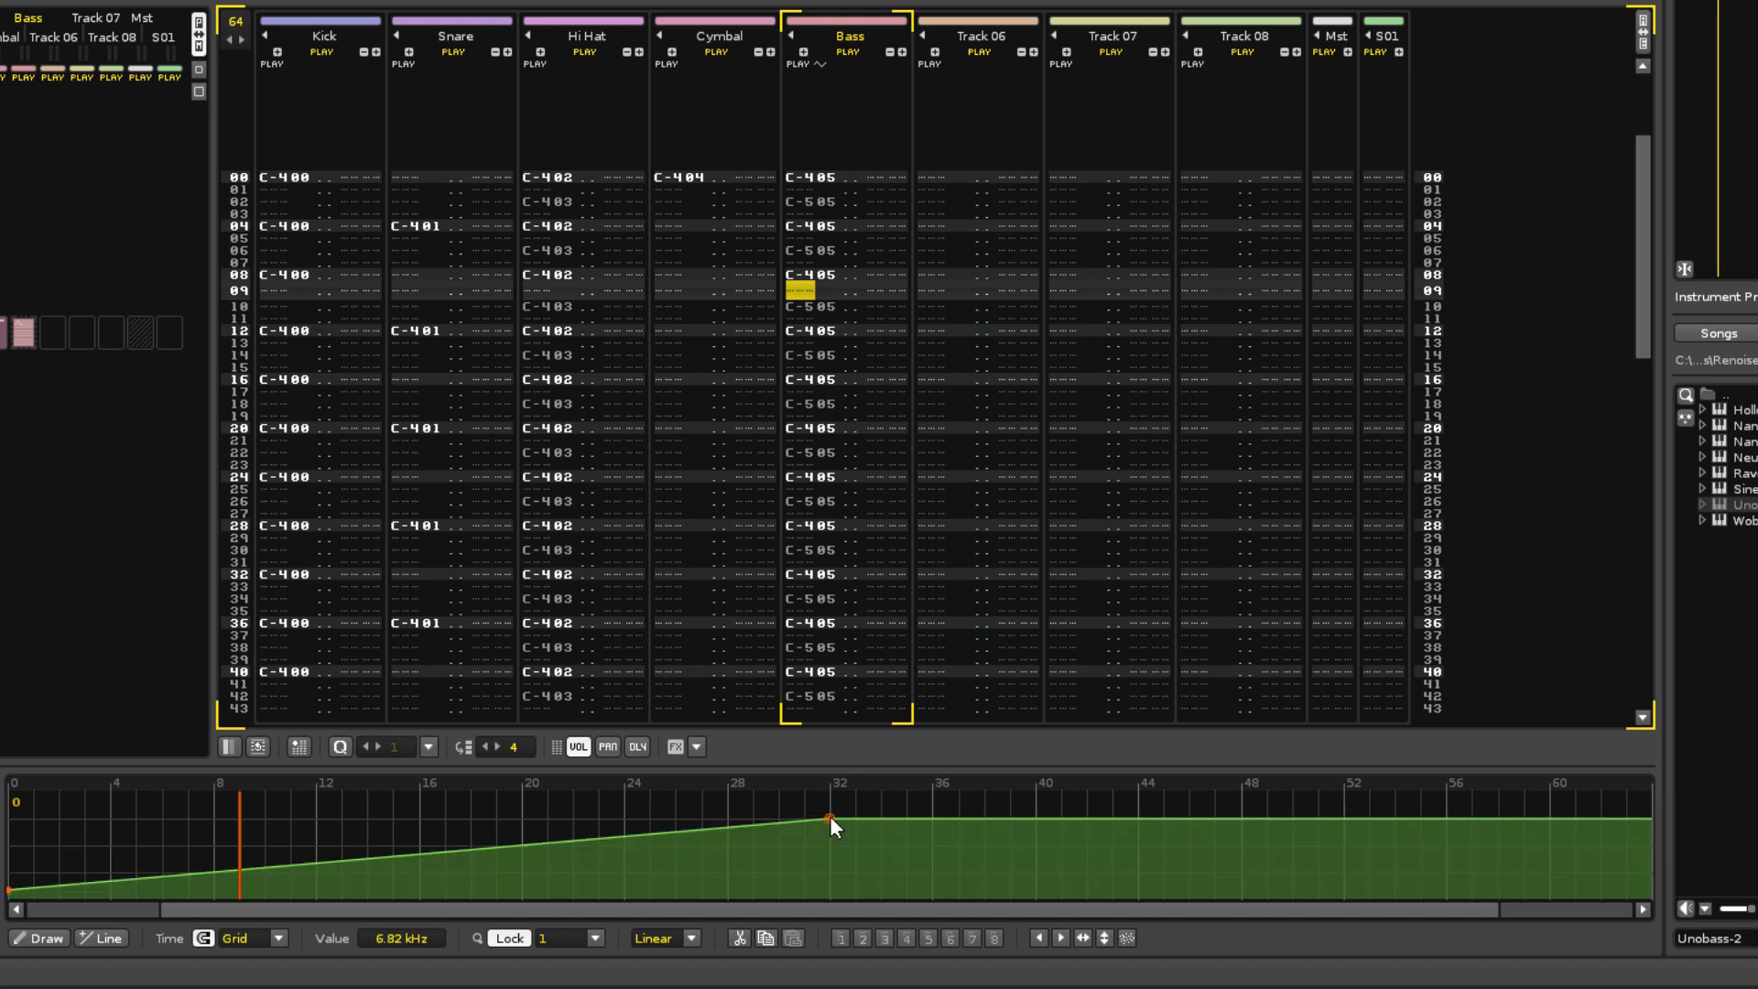
pyautogui.moveTo(829, 816); pyautogui.dragTo(830, 858)
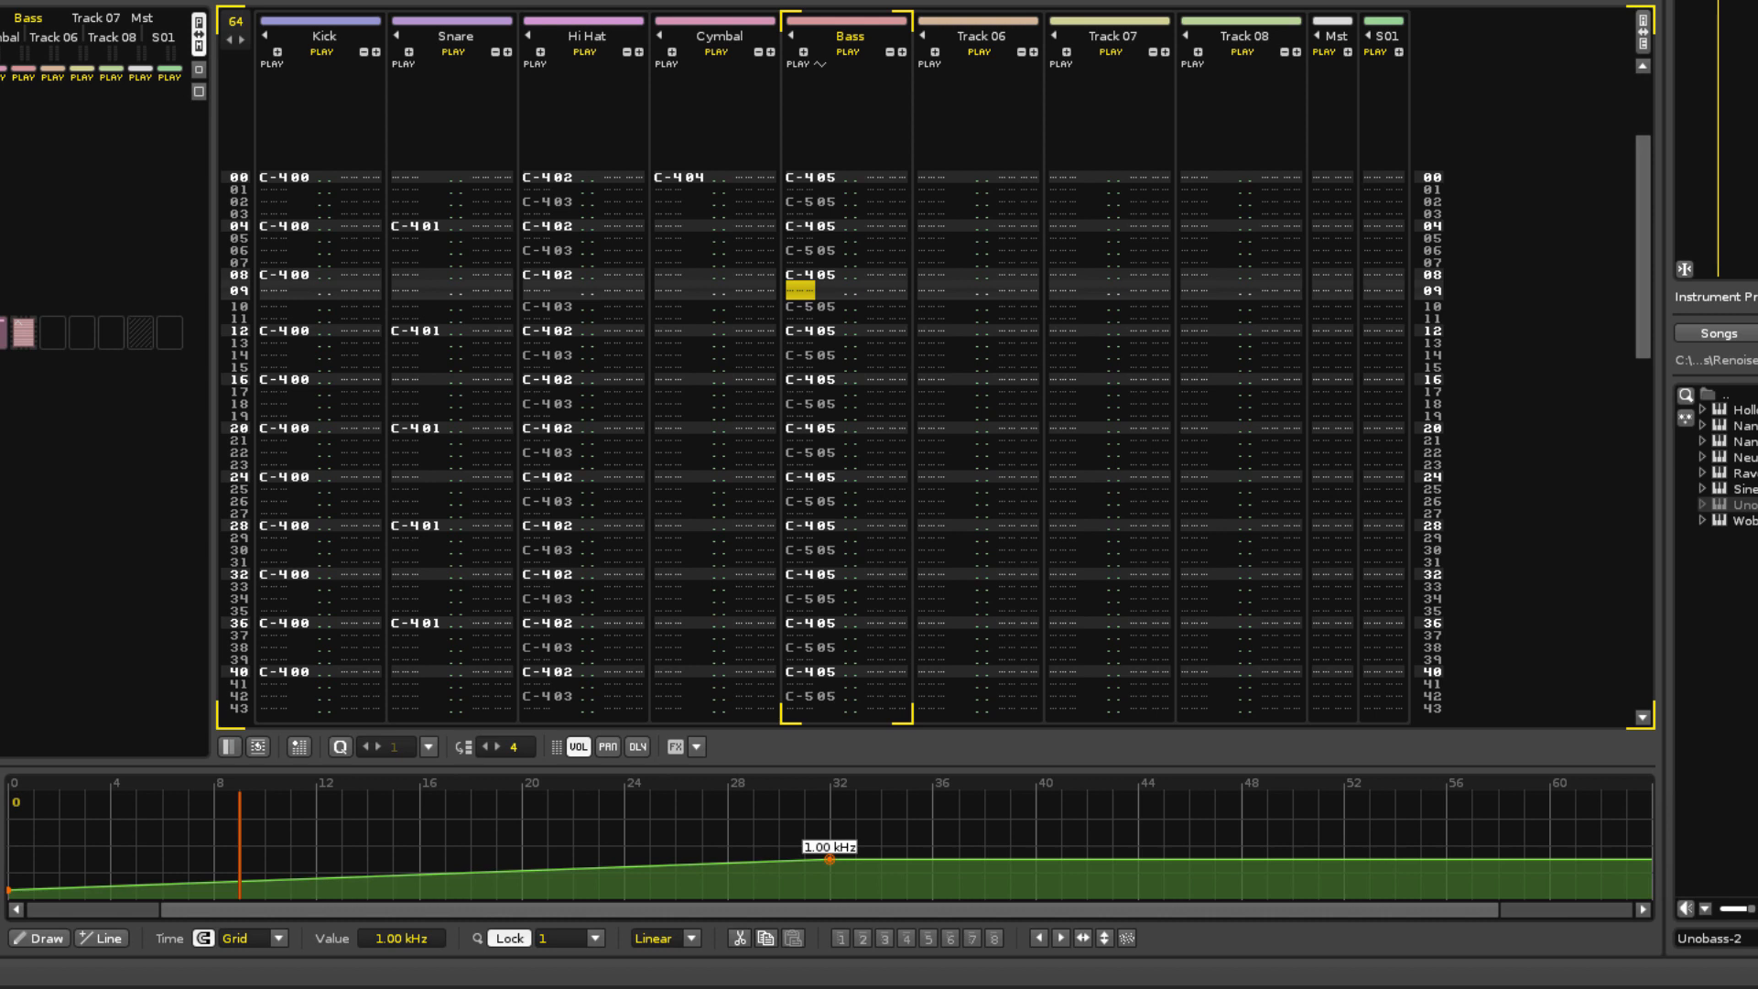
pyautogui.click(1600, 864)
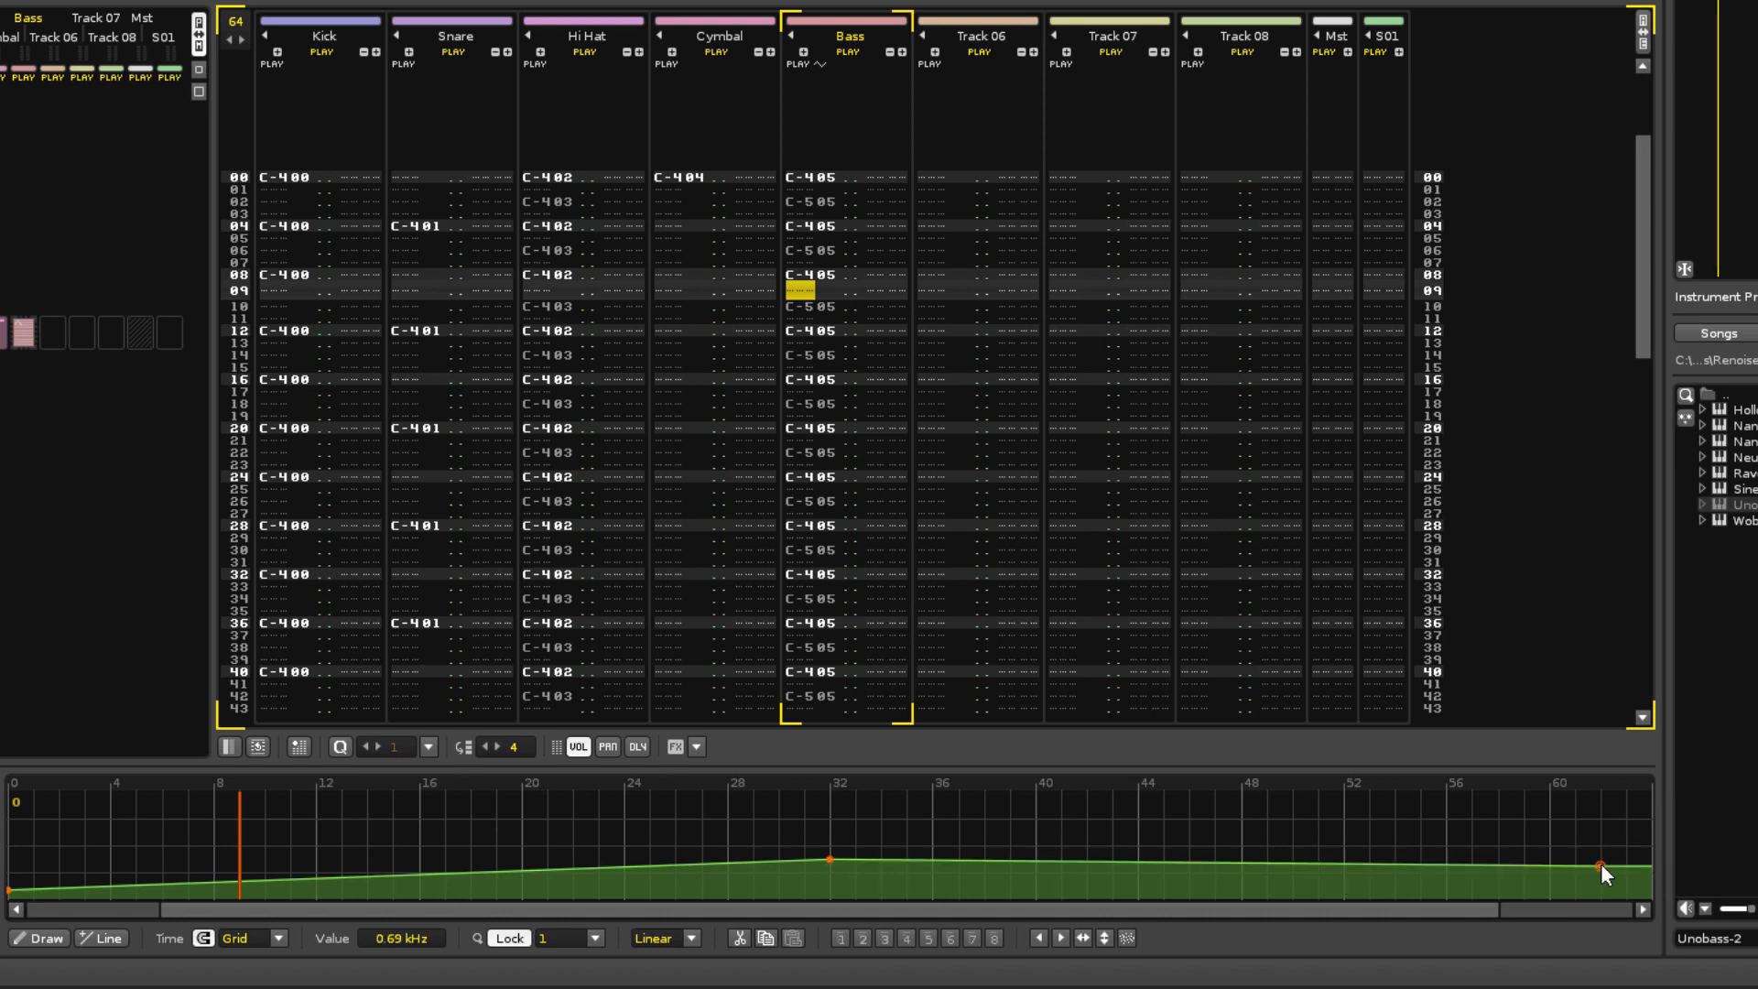
pyautogui.moveTo(1600, 864); pyautogui.dragTo(1650, 890)
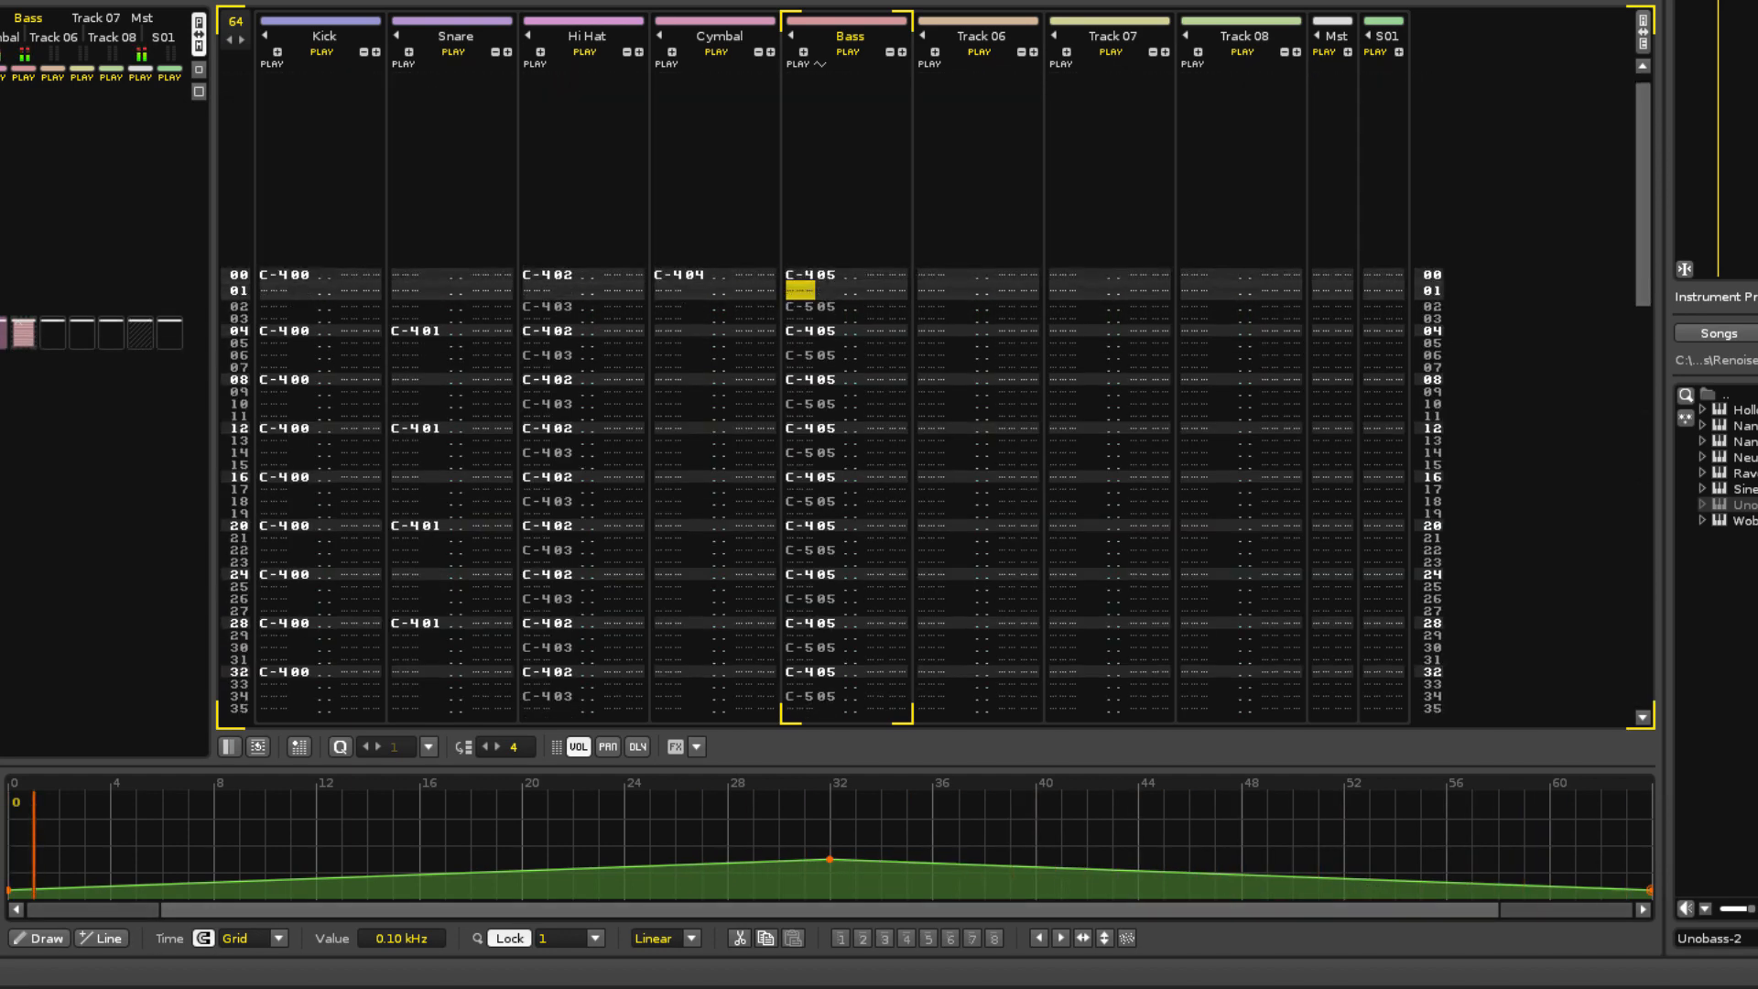
# Switch the Bass track's filter model to 24dB Moog and set its resonance to 50%
pyautogui.click(137, 986)
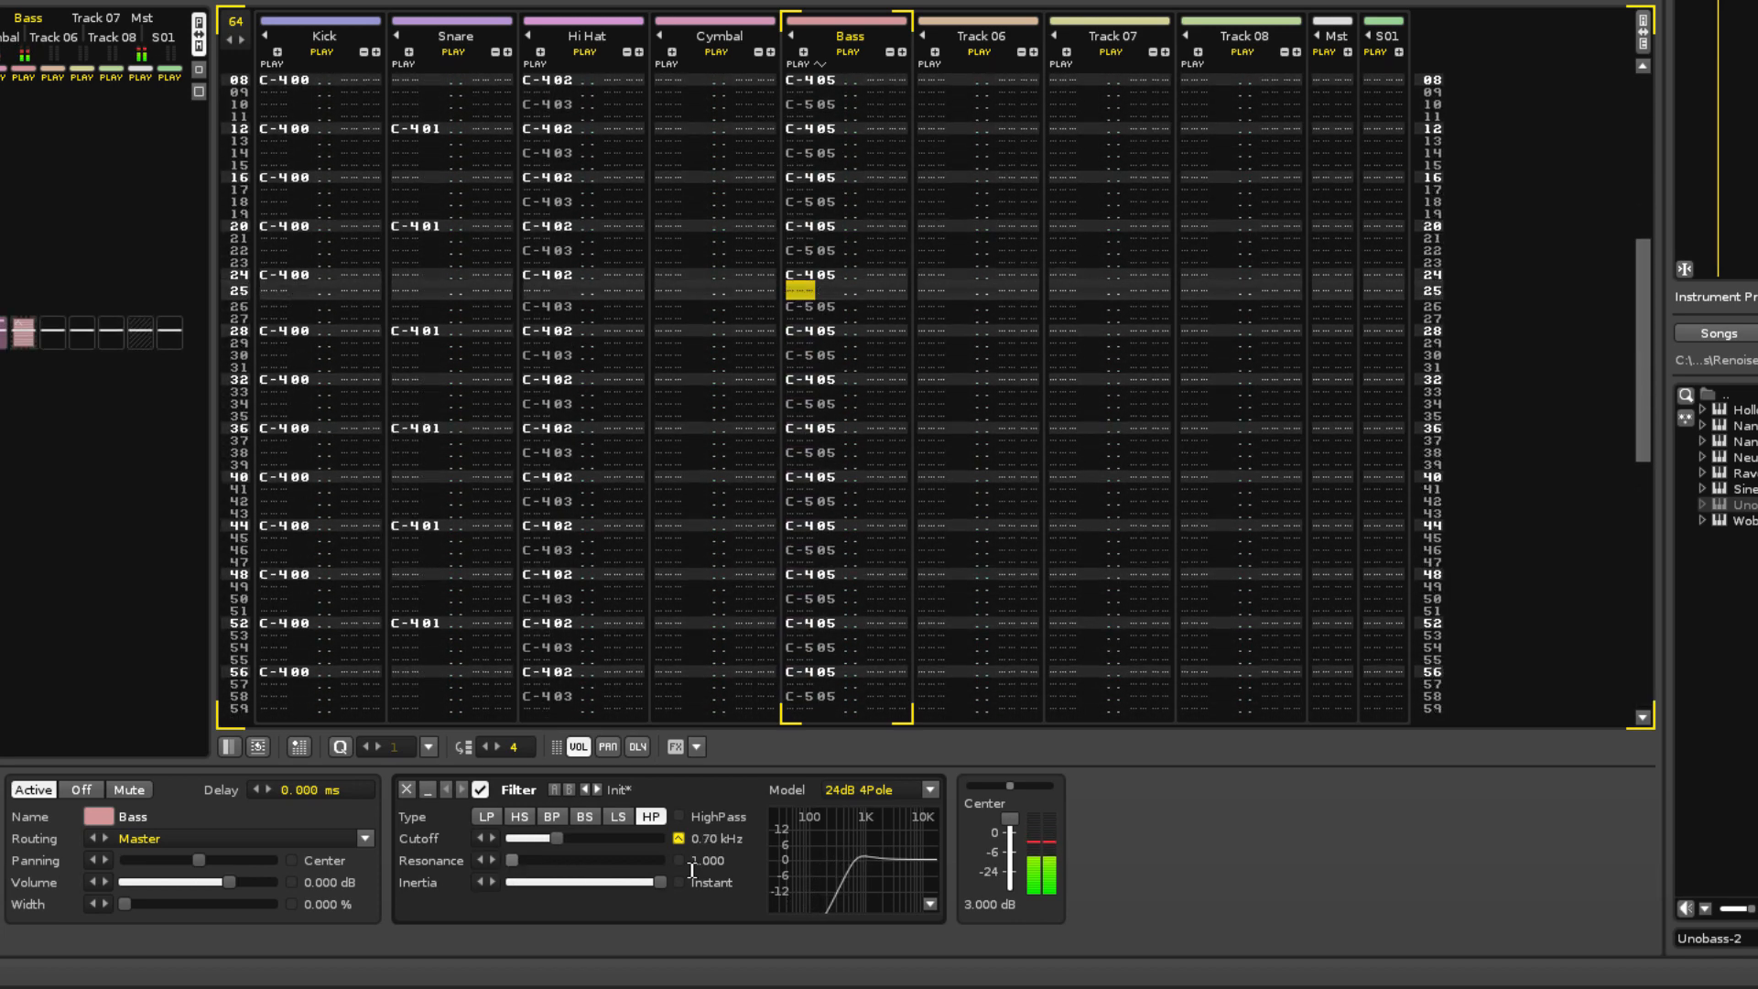
pyautogui.click(930, 789)
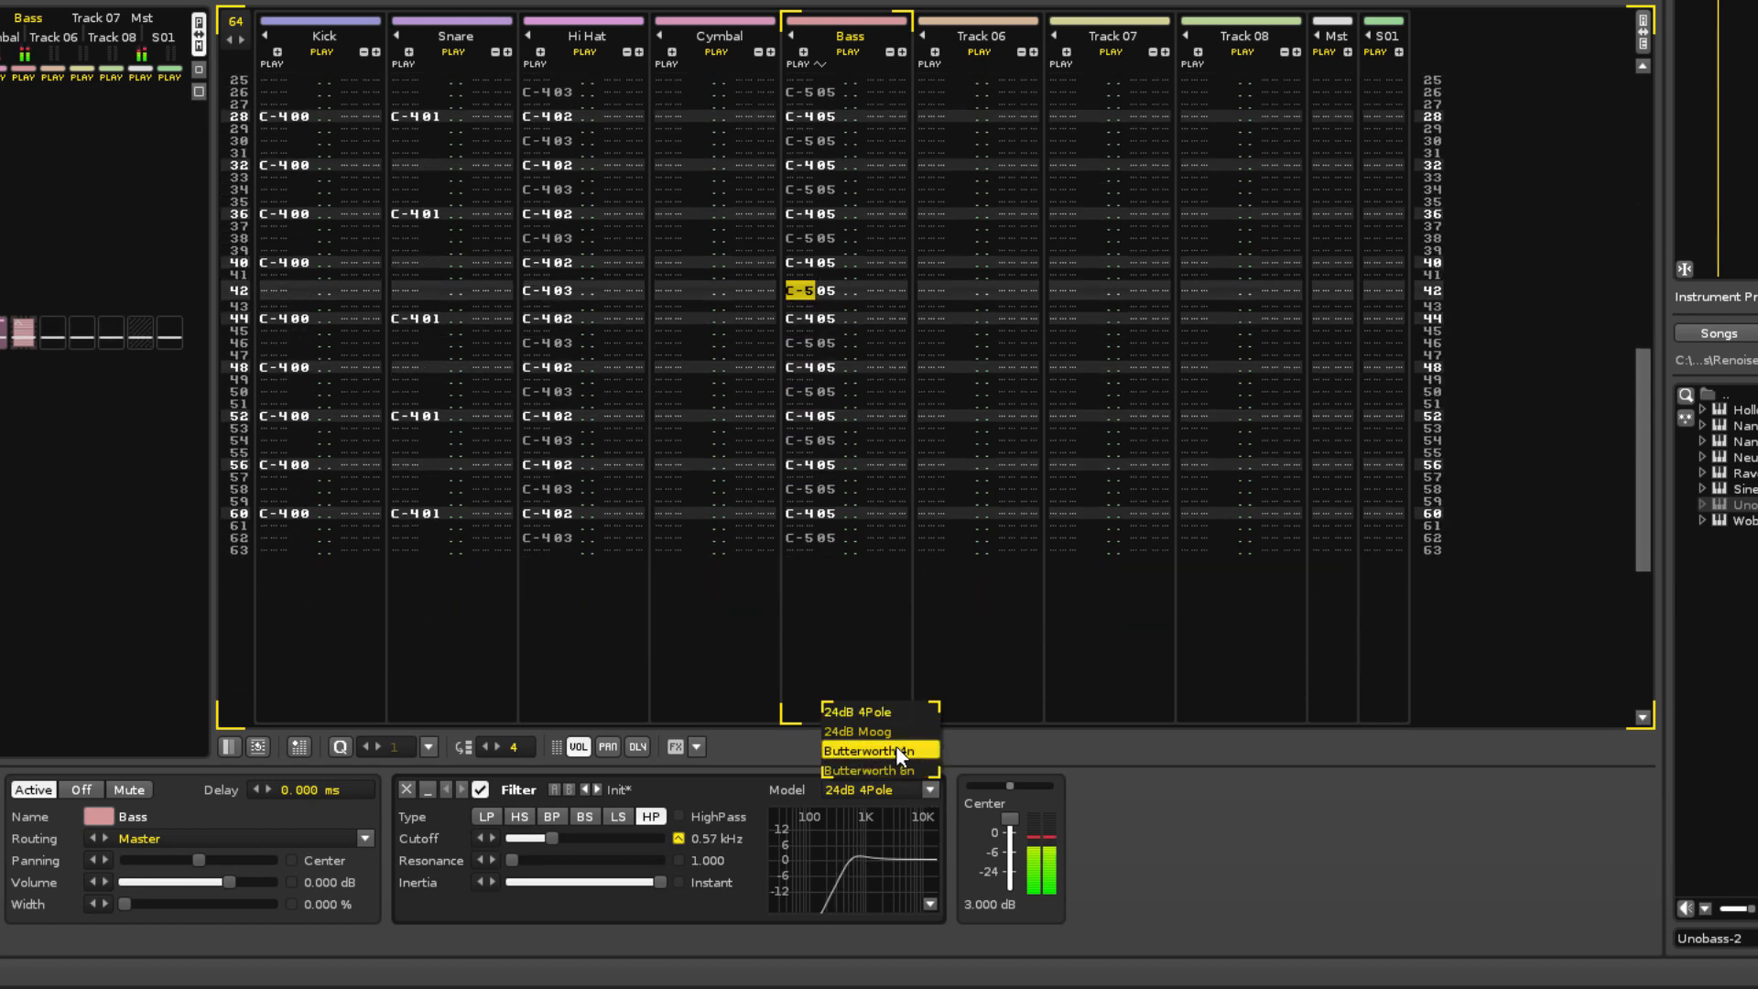
pyautogui.click(882, 729)
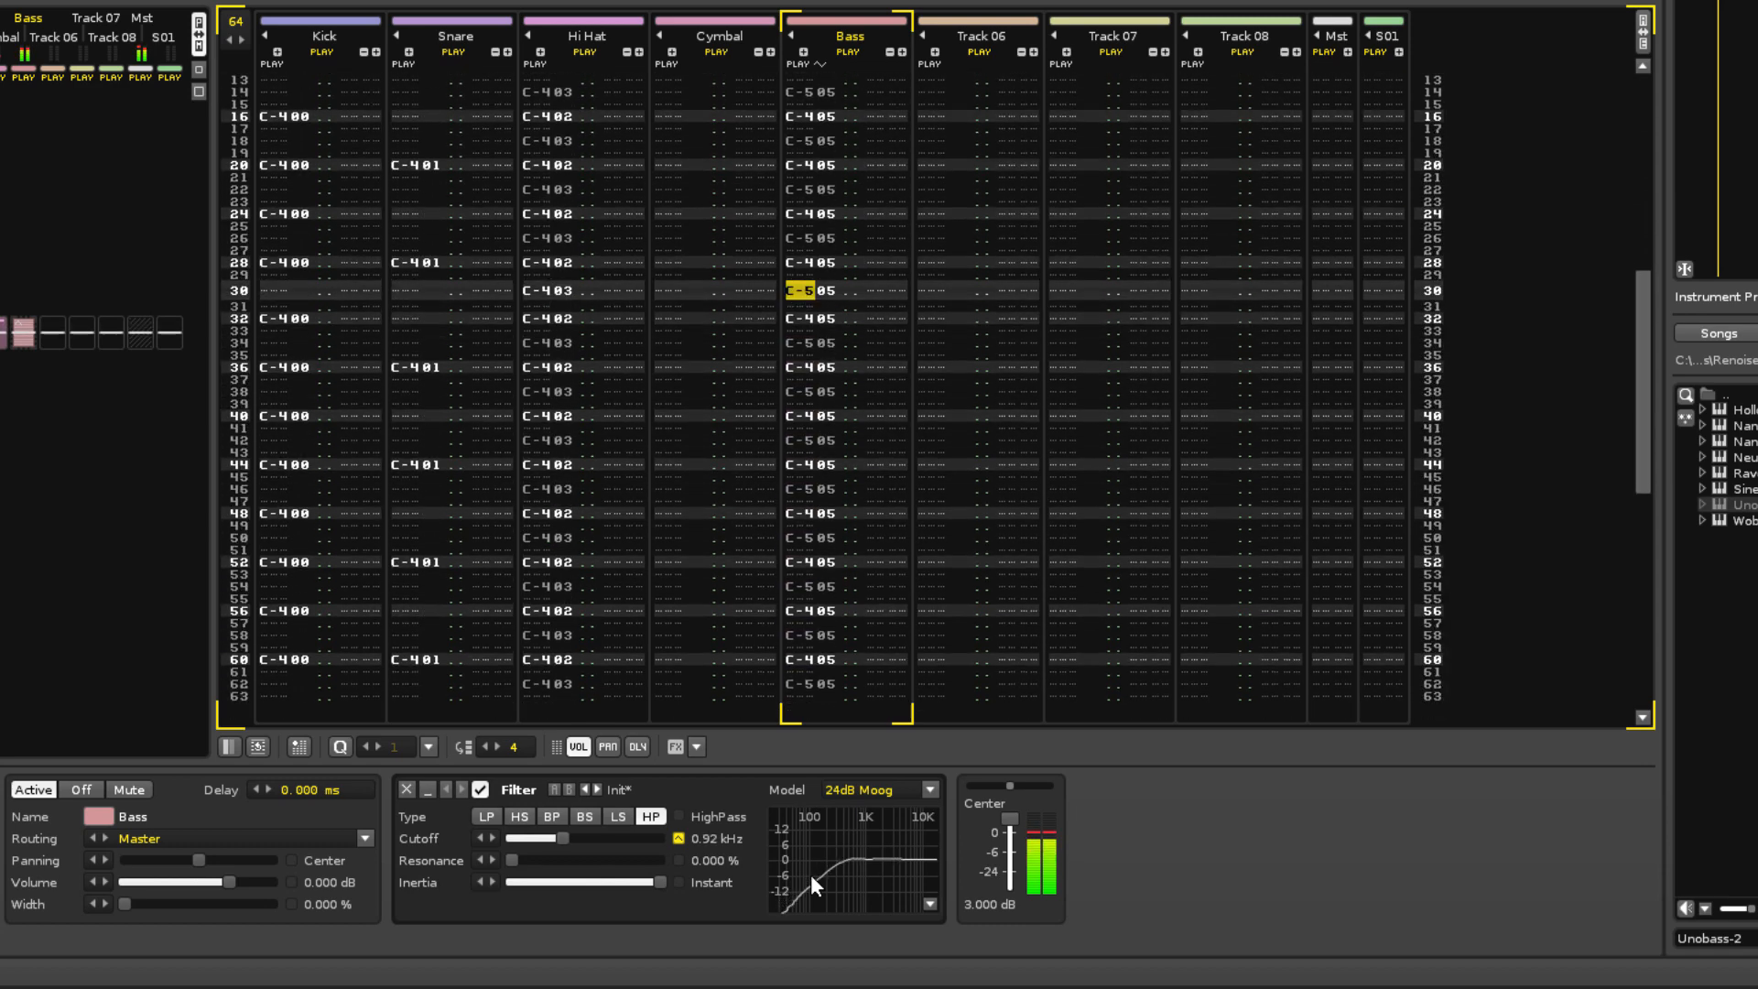
pyautogui.moveTo(514, 860); pyautogui.dragTo(584, 860)
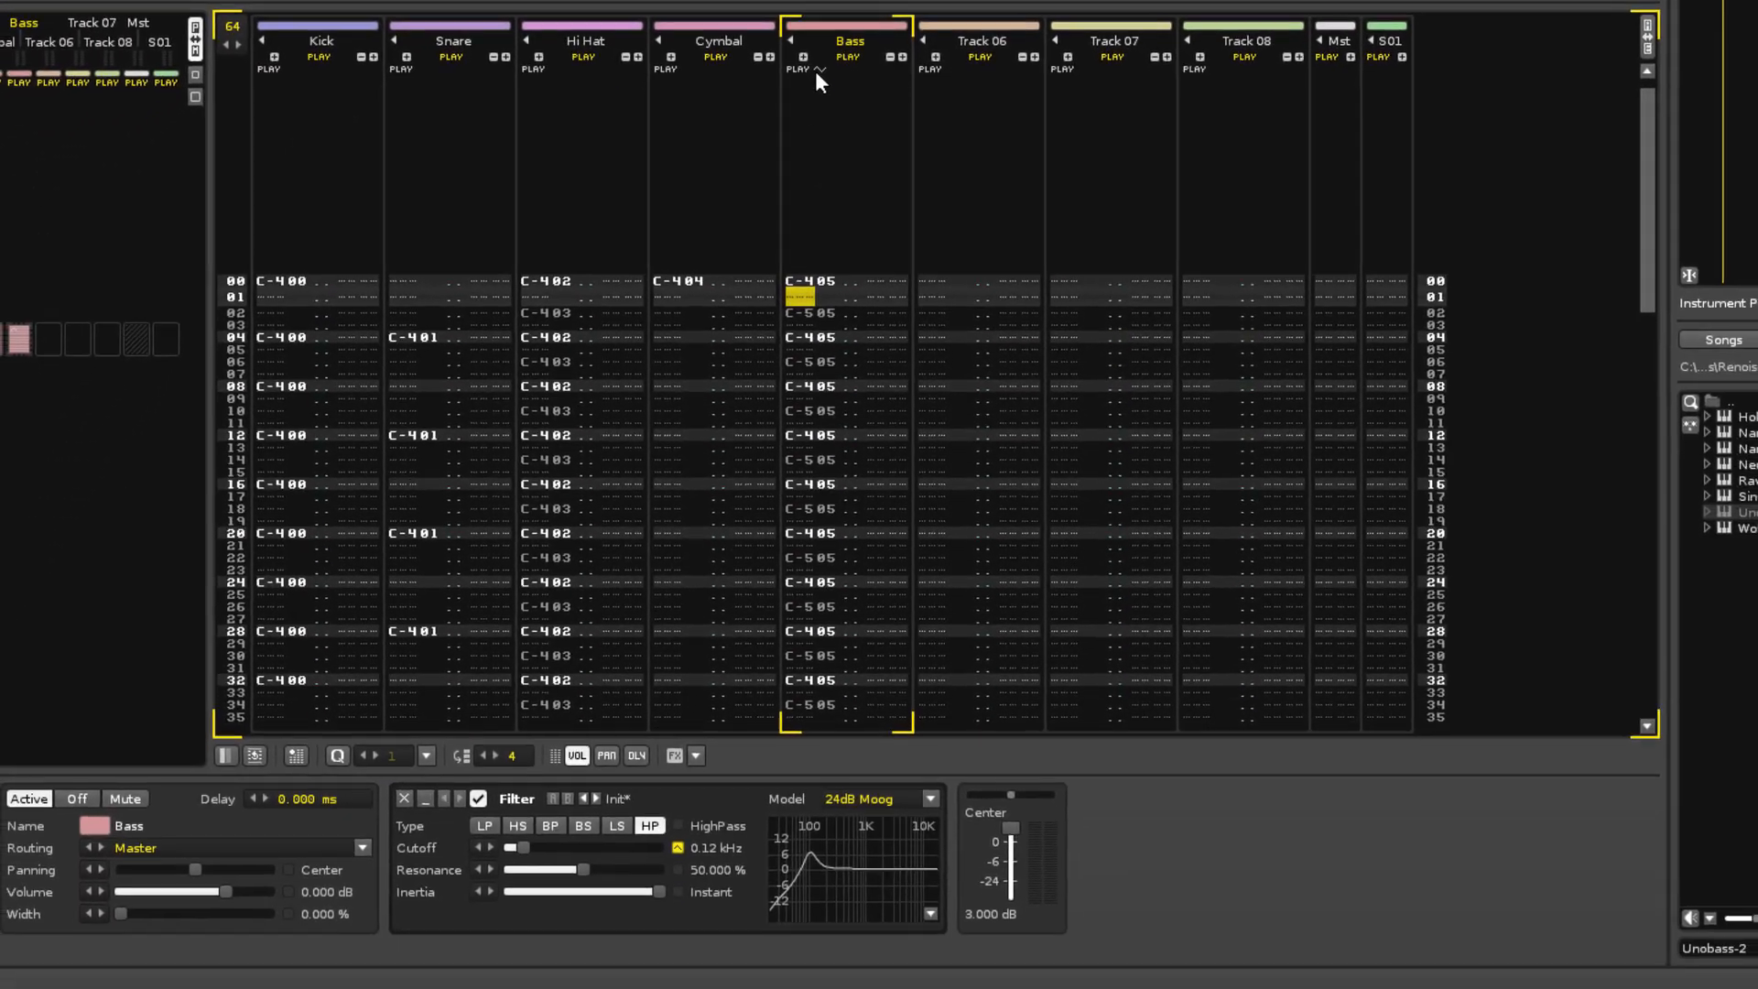
# Add a Distortion device to the Bass track and write a 30% Drive value as a pattern effect command at line 01
pyautogui.click(819, 64)
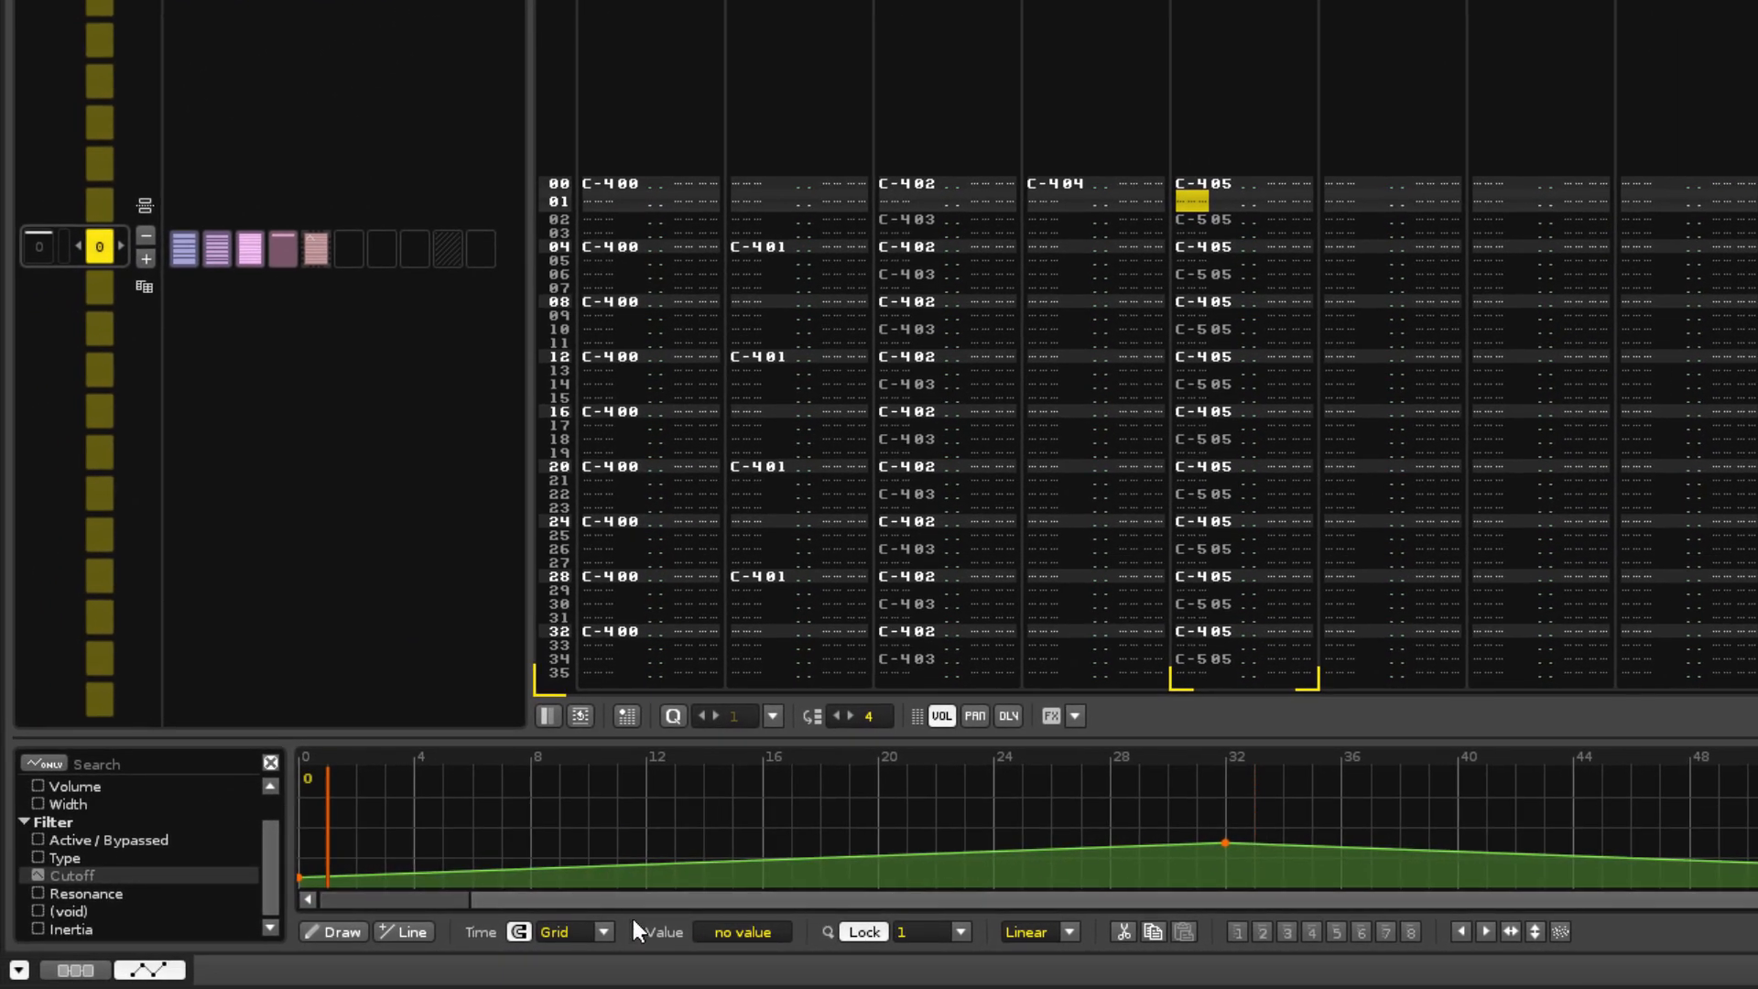
pyautogui.click(75, 970)
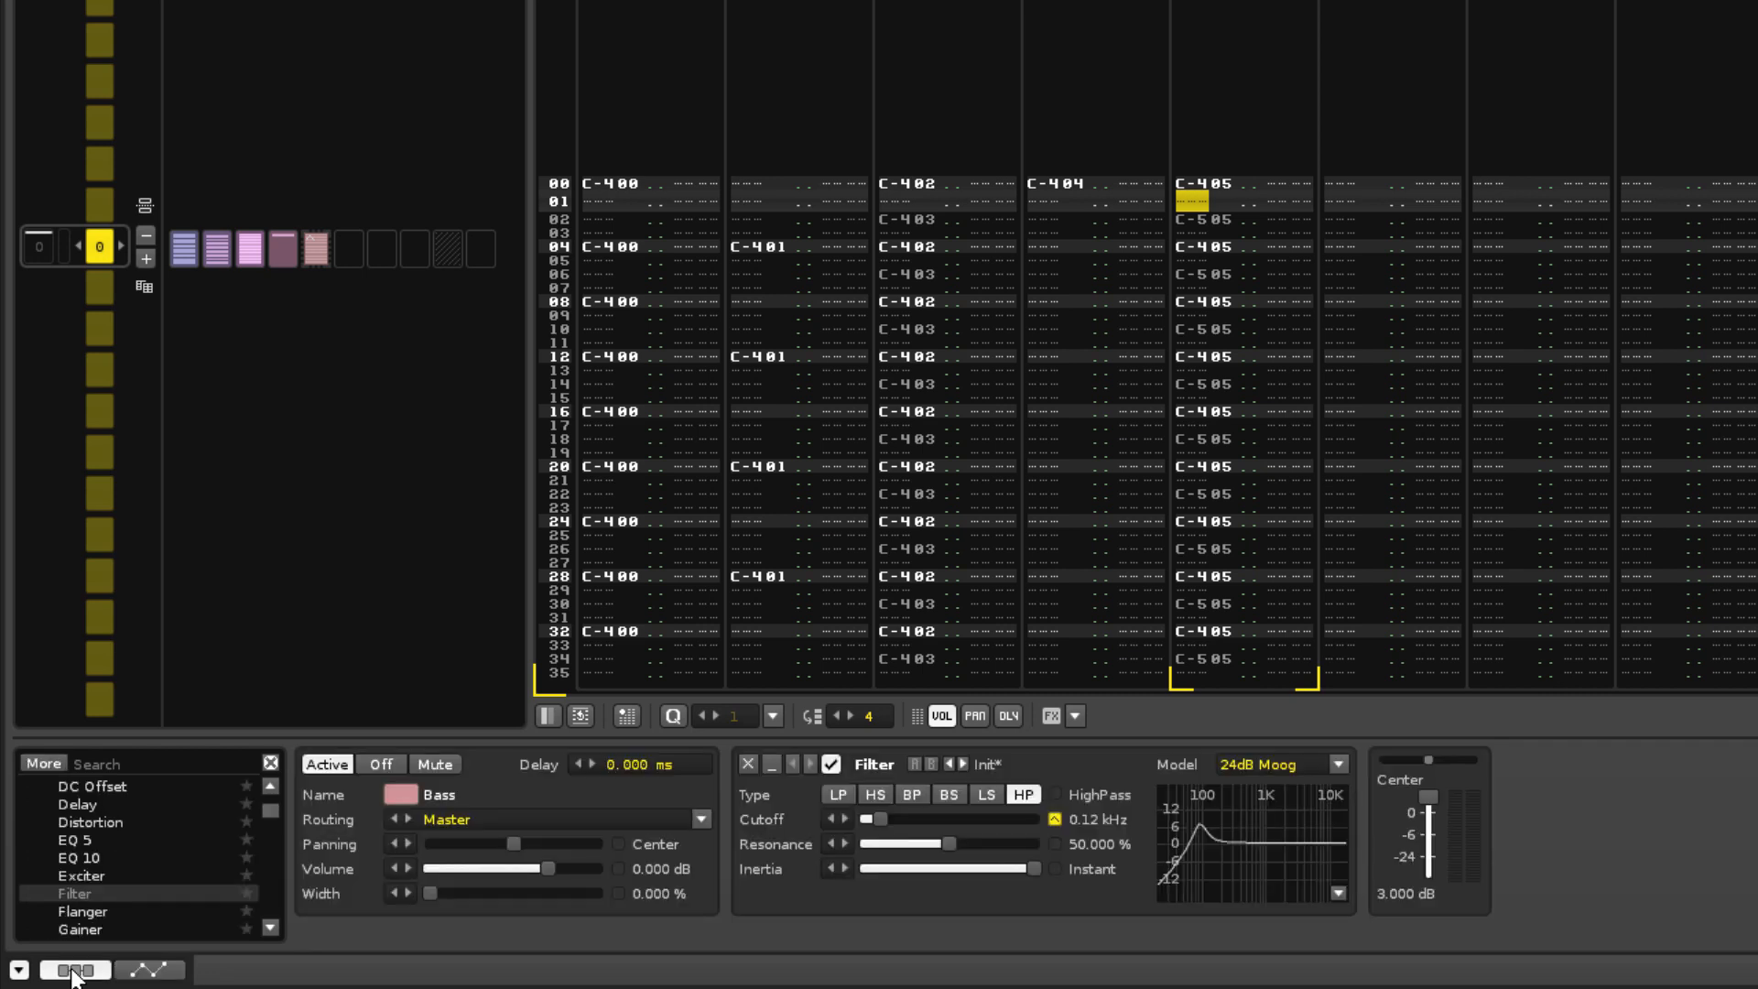
pyautogui.doubleClick(101, 821)
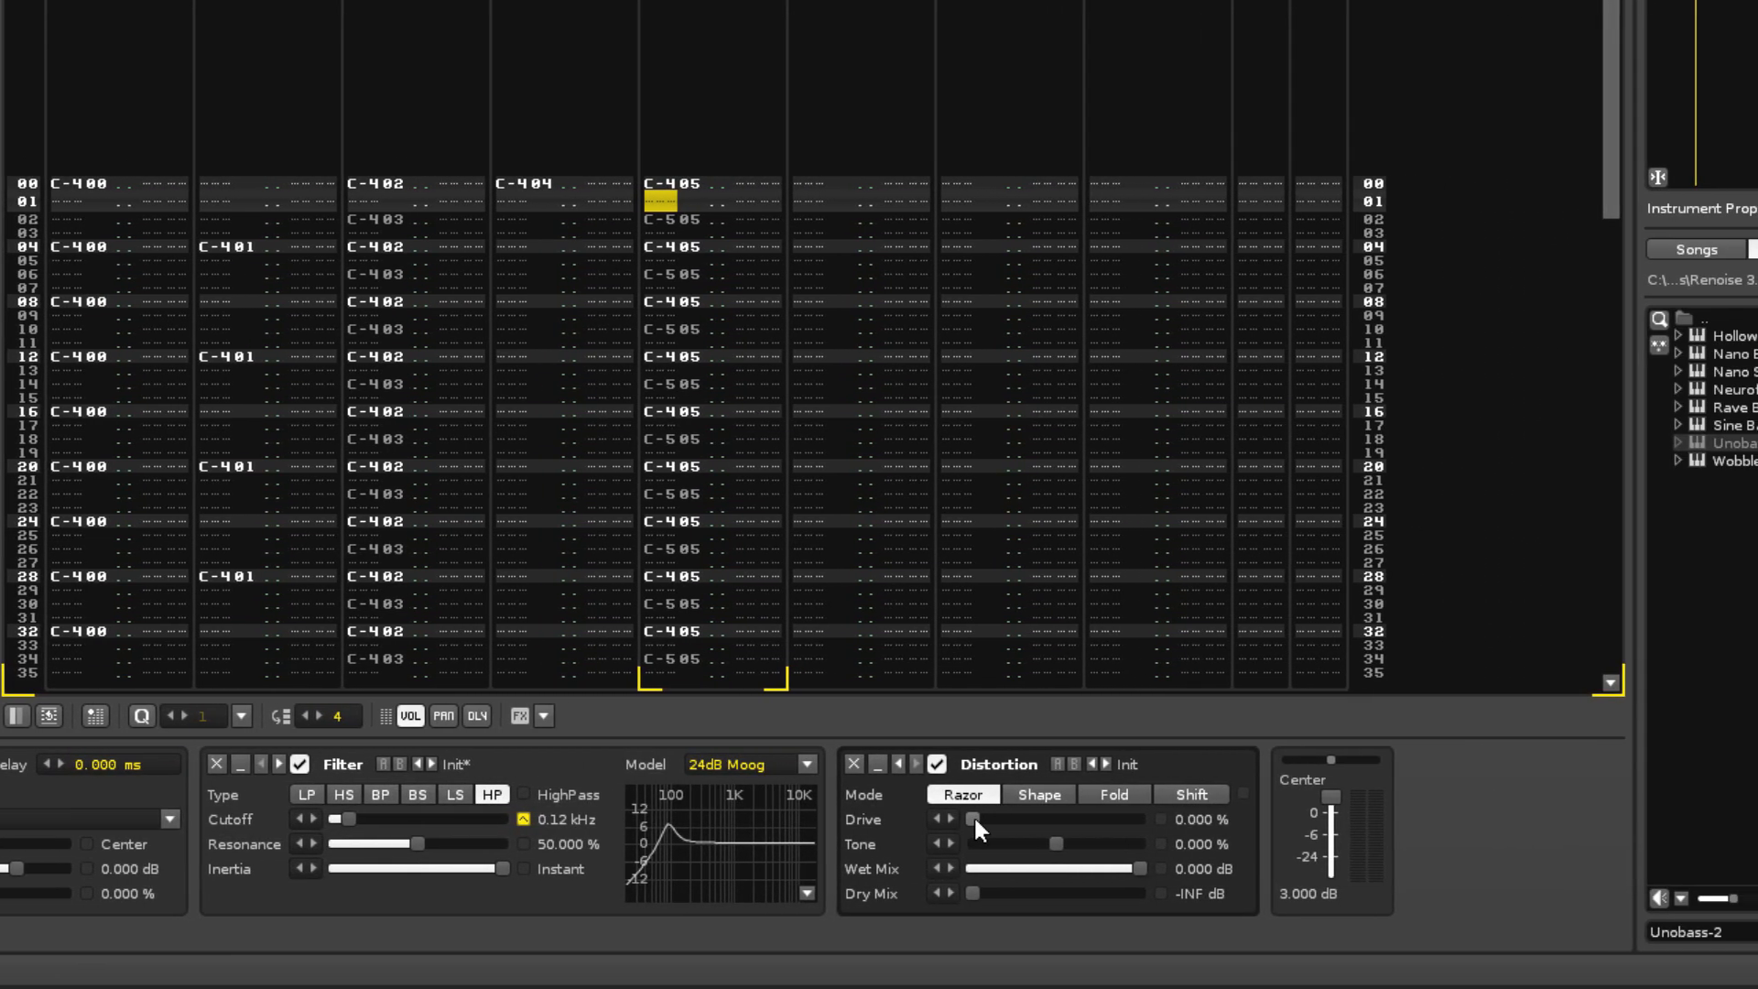
pyautogui.moveTo(974, 815); pyautogui.dragTo(870, 528)
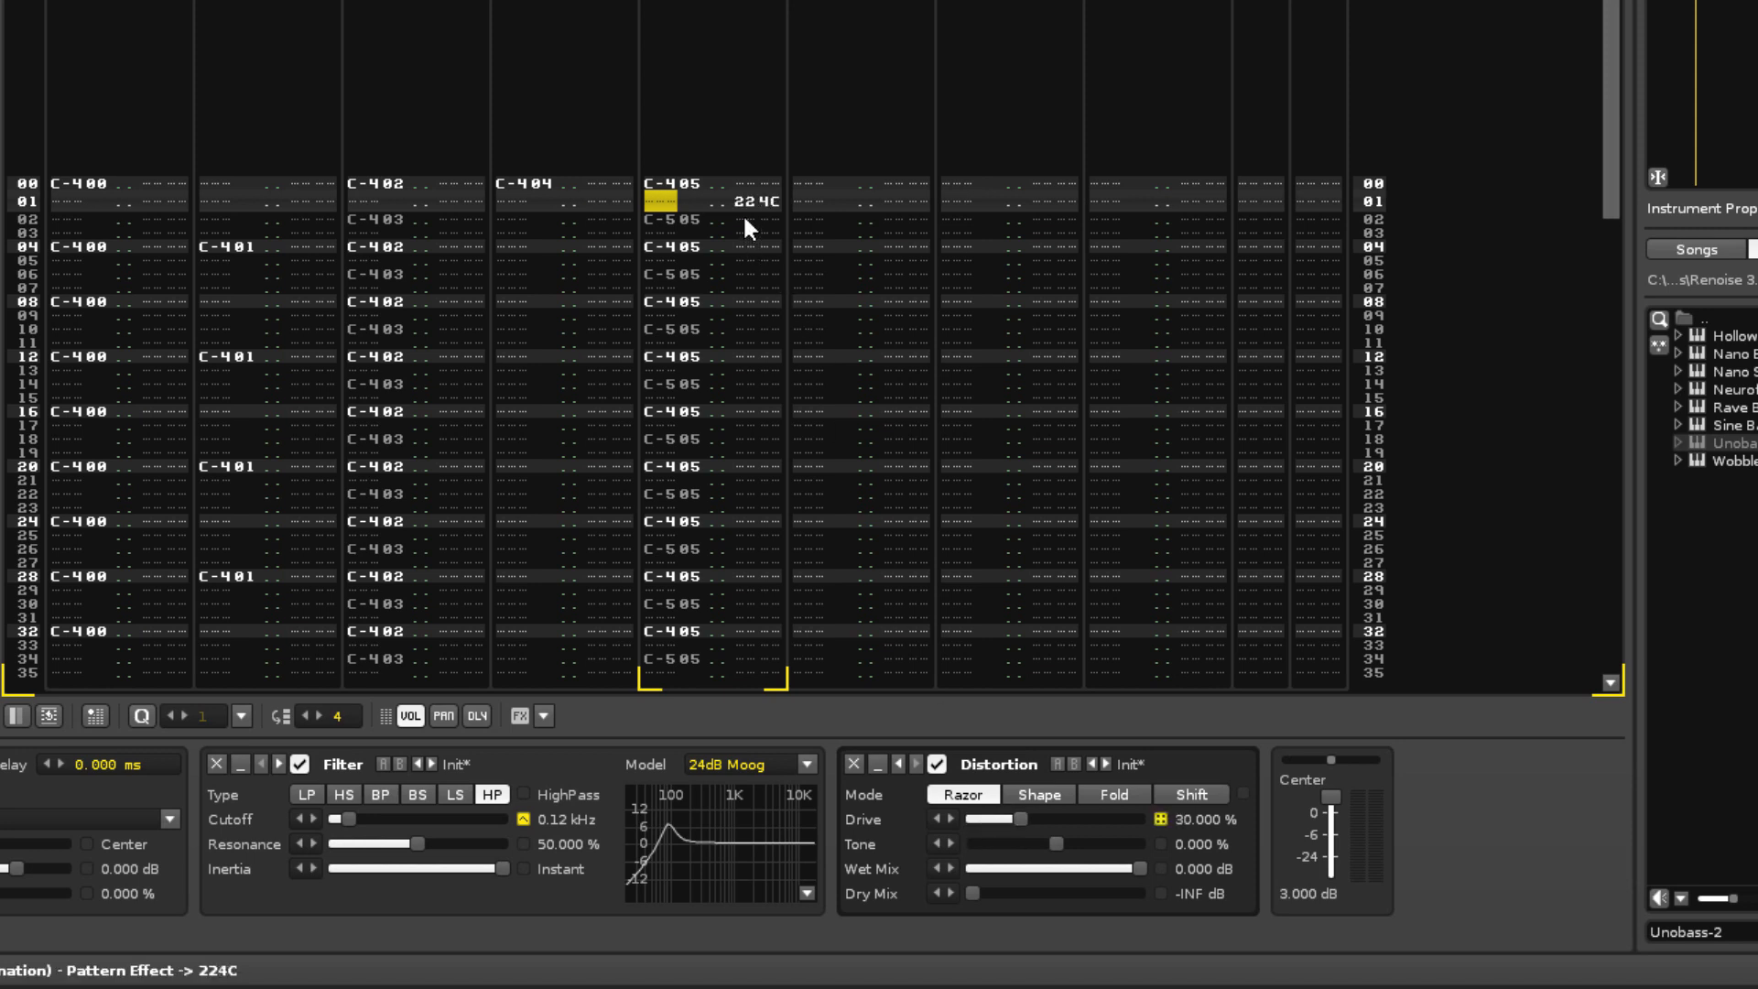
# Step down the Bass pattern to line 15, writing varied Distortion Drive commands and a Tone command of -44%
pyautogui.press('Down')
pyautogui.moveTo(1016, 820)
pyautogui.mouseDown()
pyautogui.moveTo(1096, 820)
pyautogui.moveTo(1017, 820)
pyautogui.moveTo(1088, 821)
pyautogui.moveTo(1017, 844)
pyautogui.mouseUp()
pyautogui.press('Down')
pyautogui.press('Down')
pyautogui.press('Down')
pyautogui.press('Down')
pyautogui.press('Down')
pyautogui.press('Down')
pyautogui.press('Down')
pyautogui.press('Down')
pyautogui.press('Down')
pyautogui.press('Down')
pyautogui.press('Down')
pyautogui.press('Down')
pyautogui.press('Down')
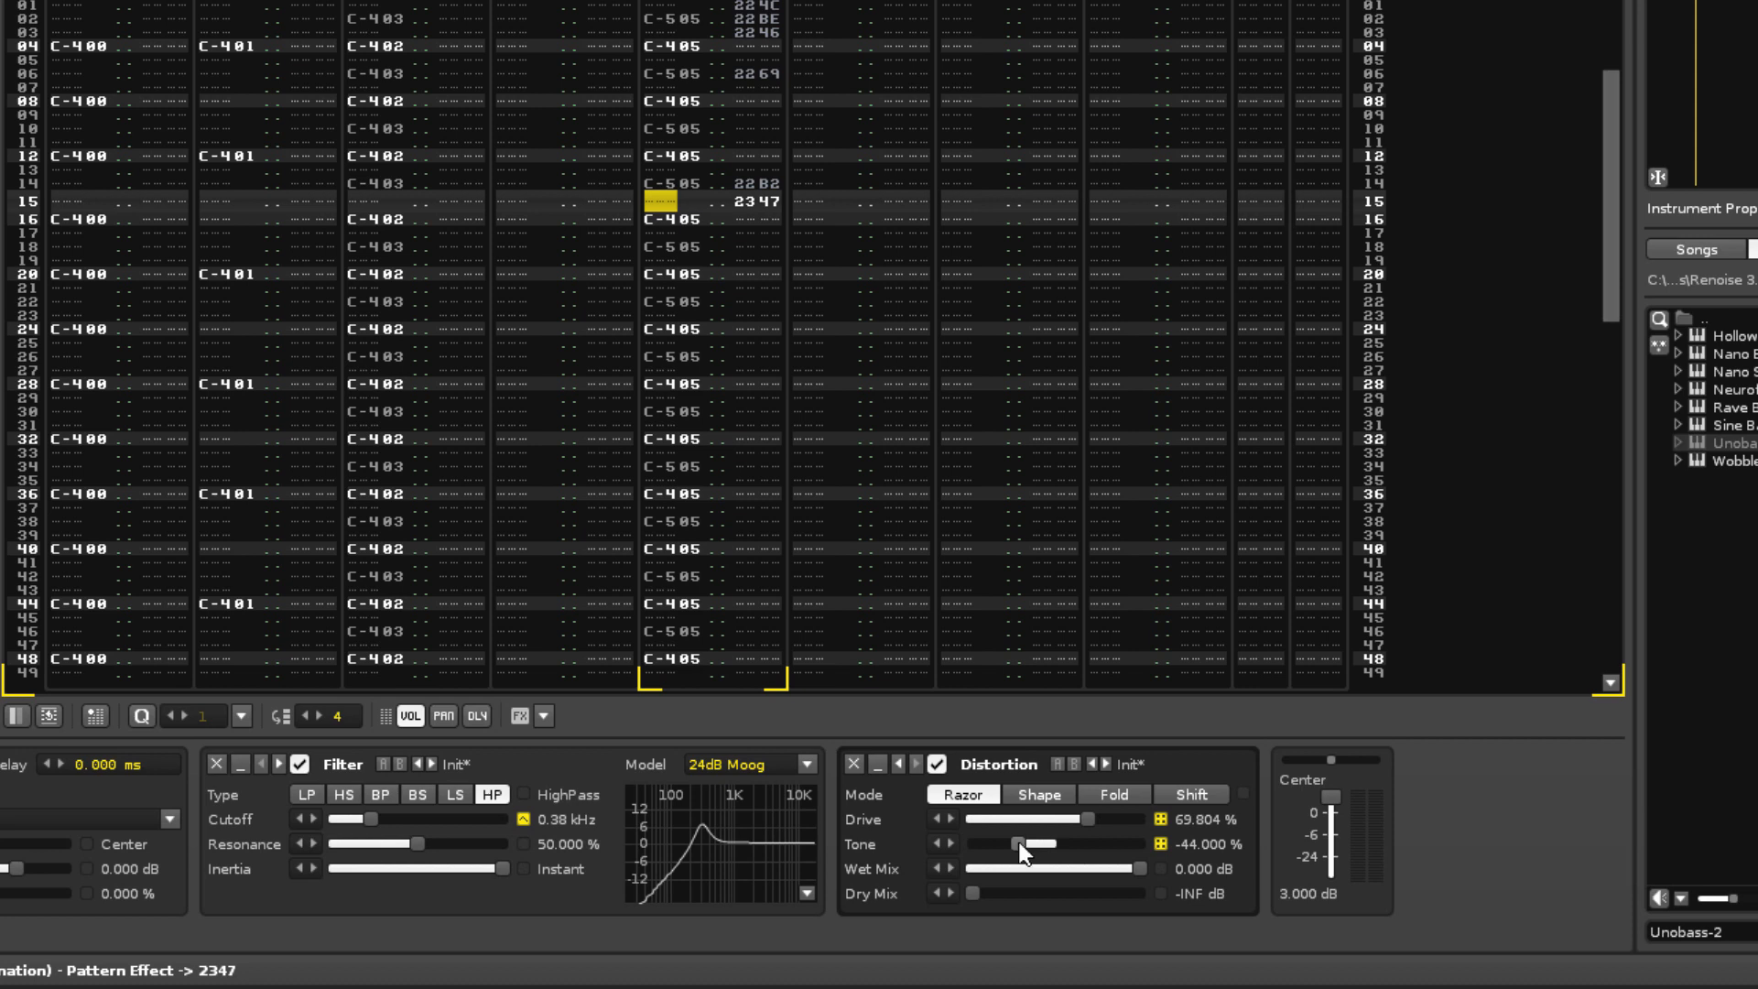
# Record Distortion sweeps into the pattern during playback, bringing Tone to -100% and Drive to about 29%
pyautogui.press('space')
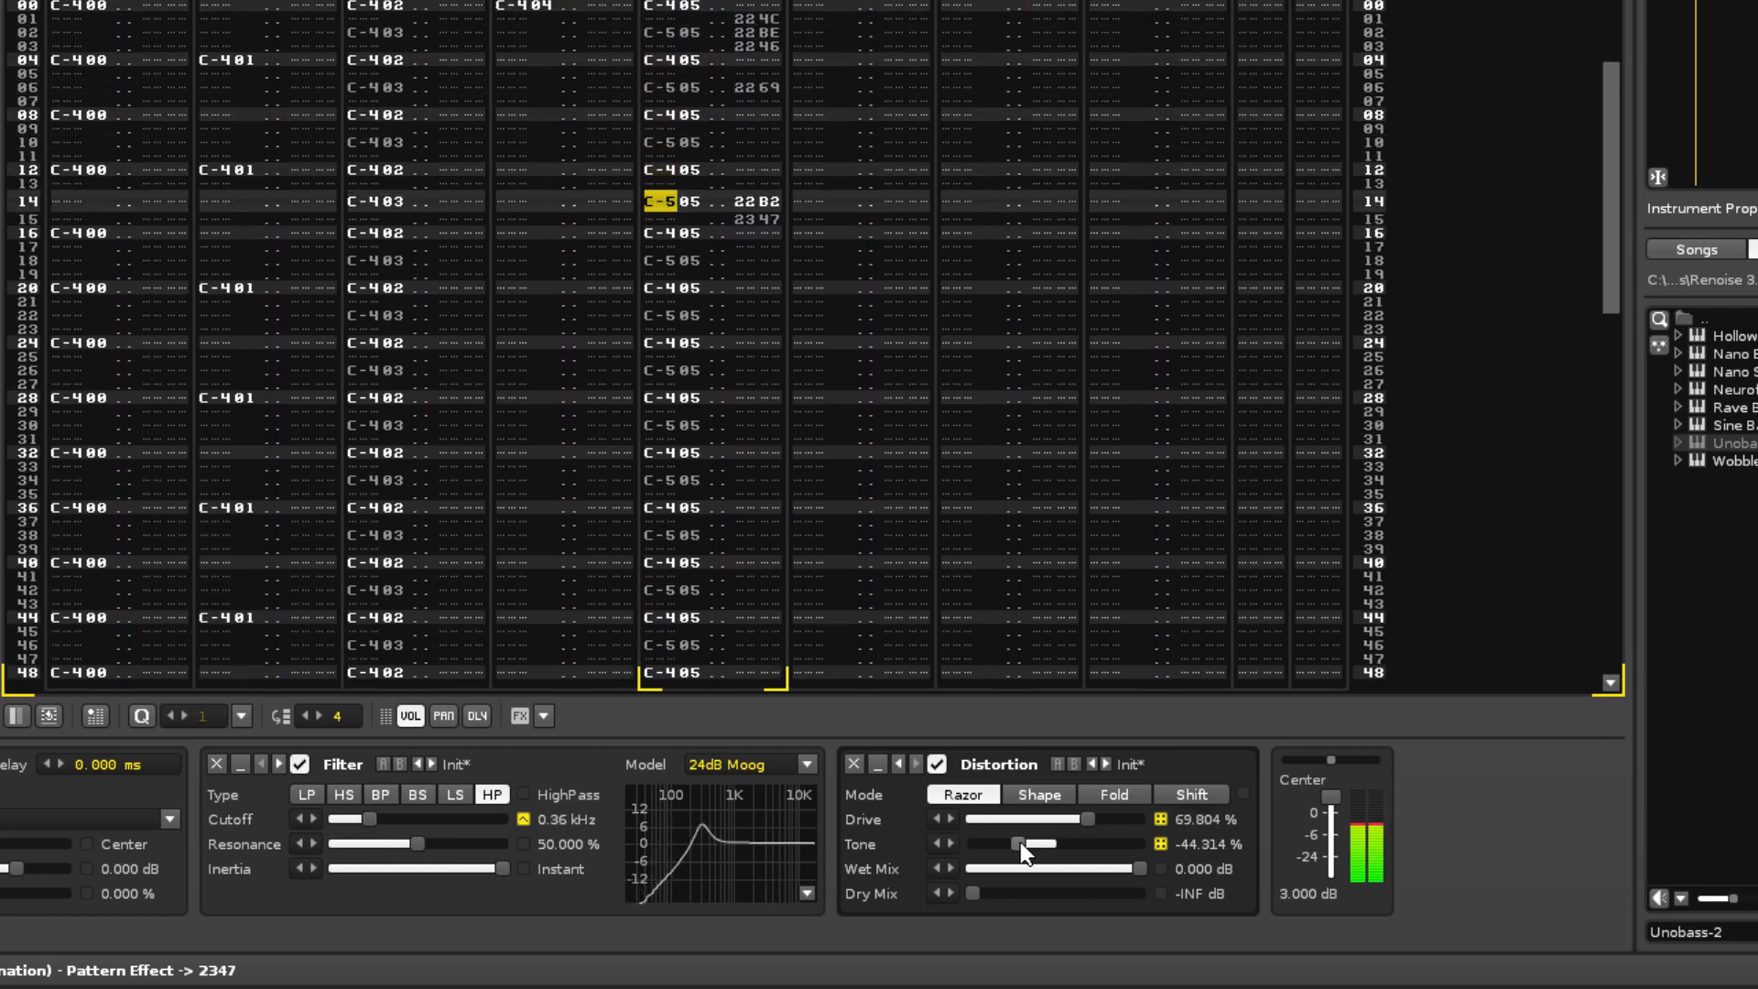
pyautogui.moveTo(1021, 844); pyautogui.dragTo(972, 844)
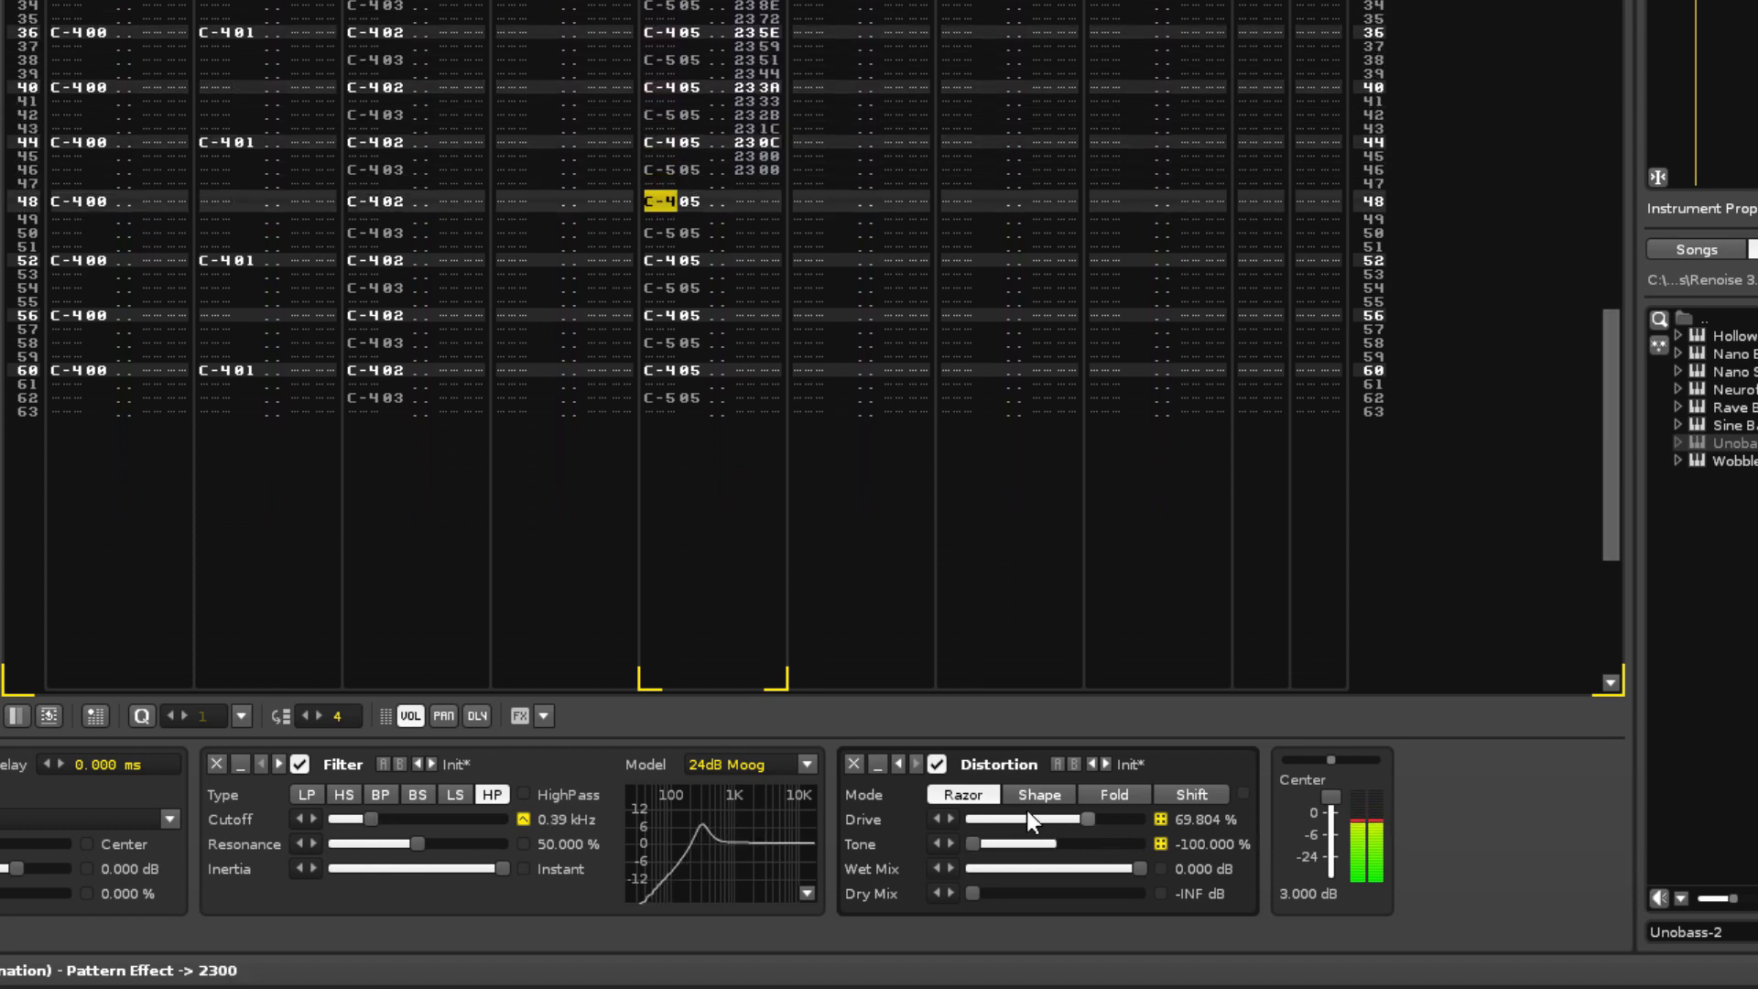
pyautogui.moveTo(1089, 818); pyautogui.dragTo(1019, 819)
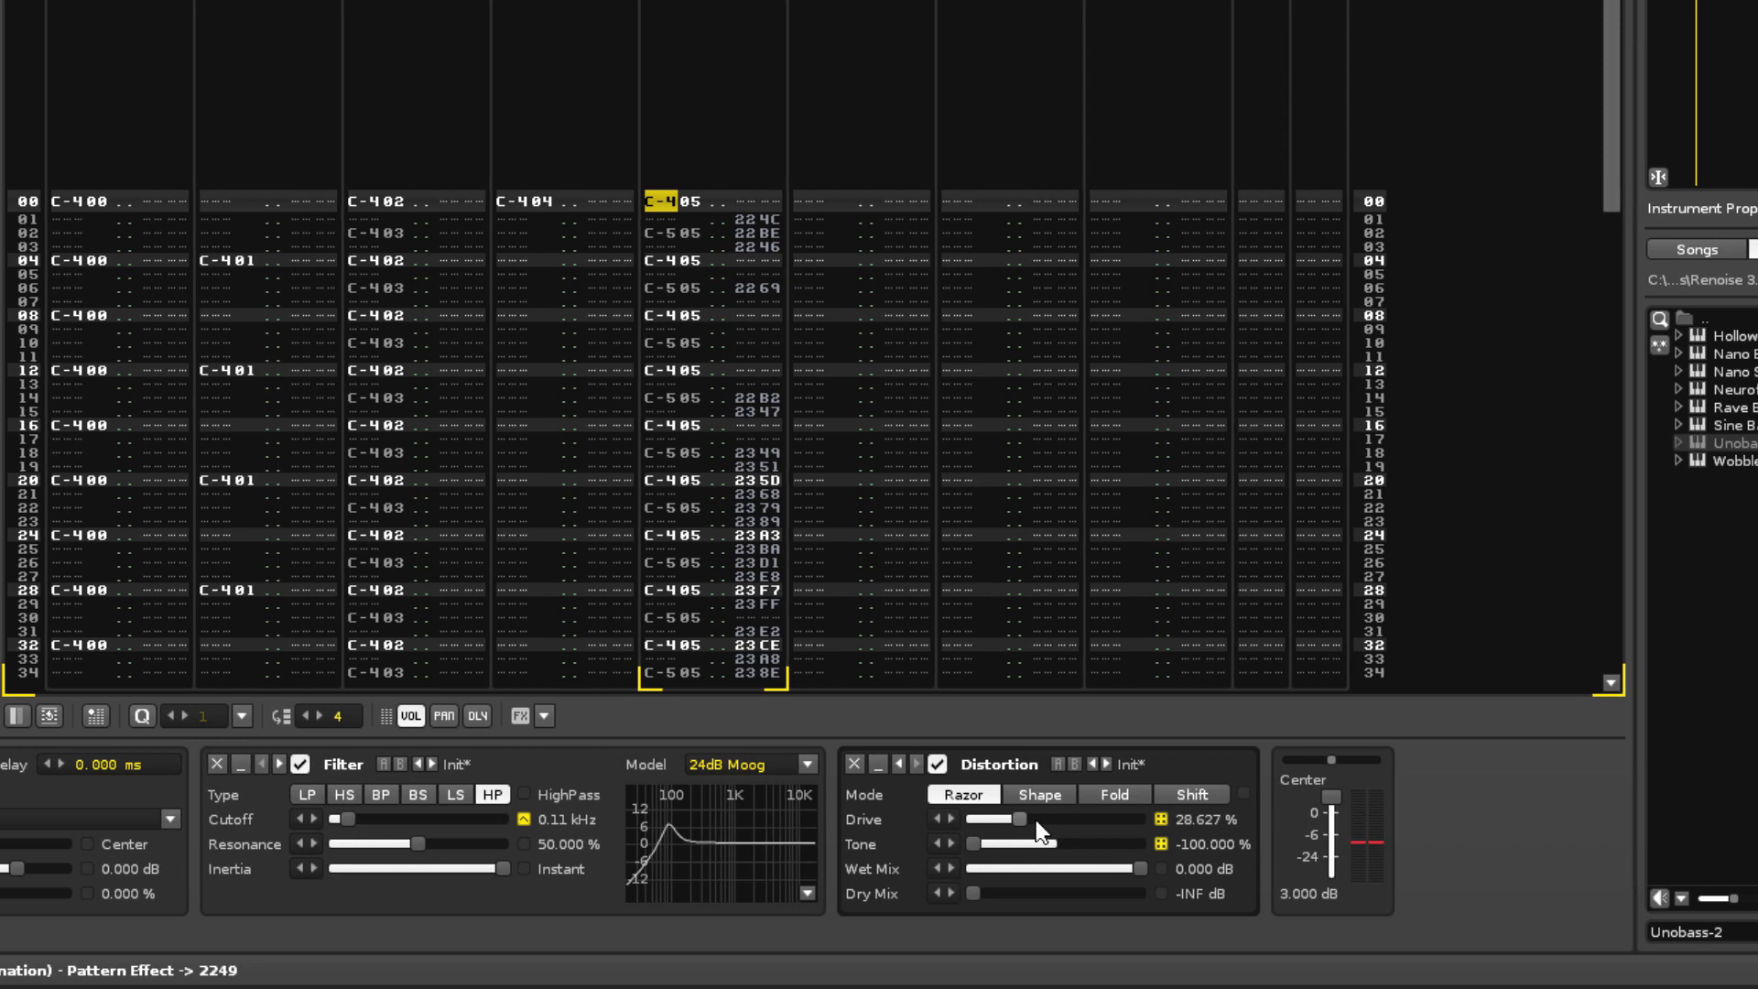
# Replace the automated Distortion on the Bass track with a fresh one placed before the Filter
pyautogui.click(855, 761)
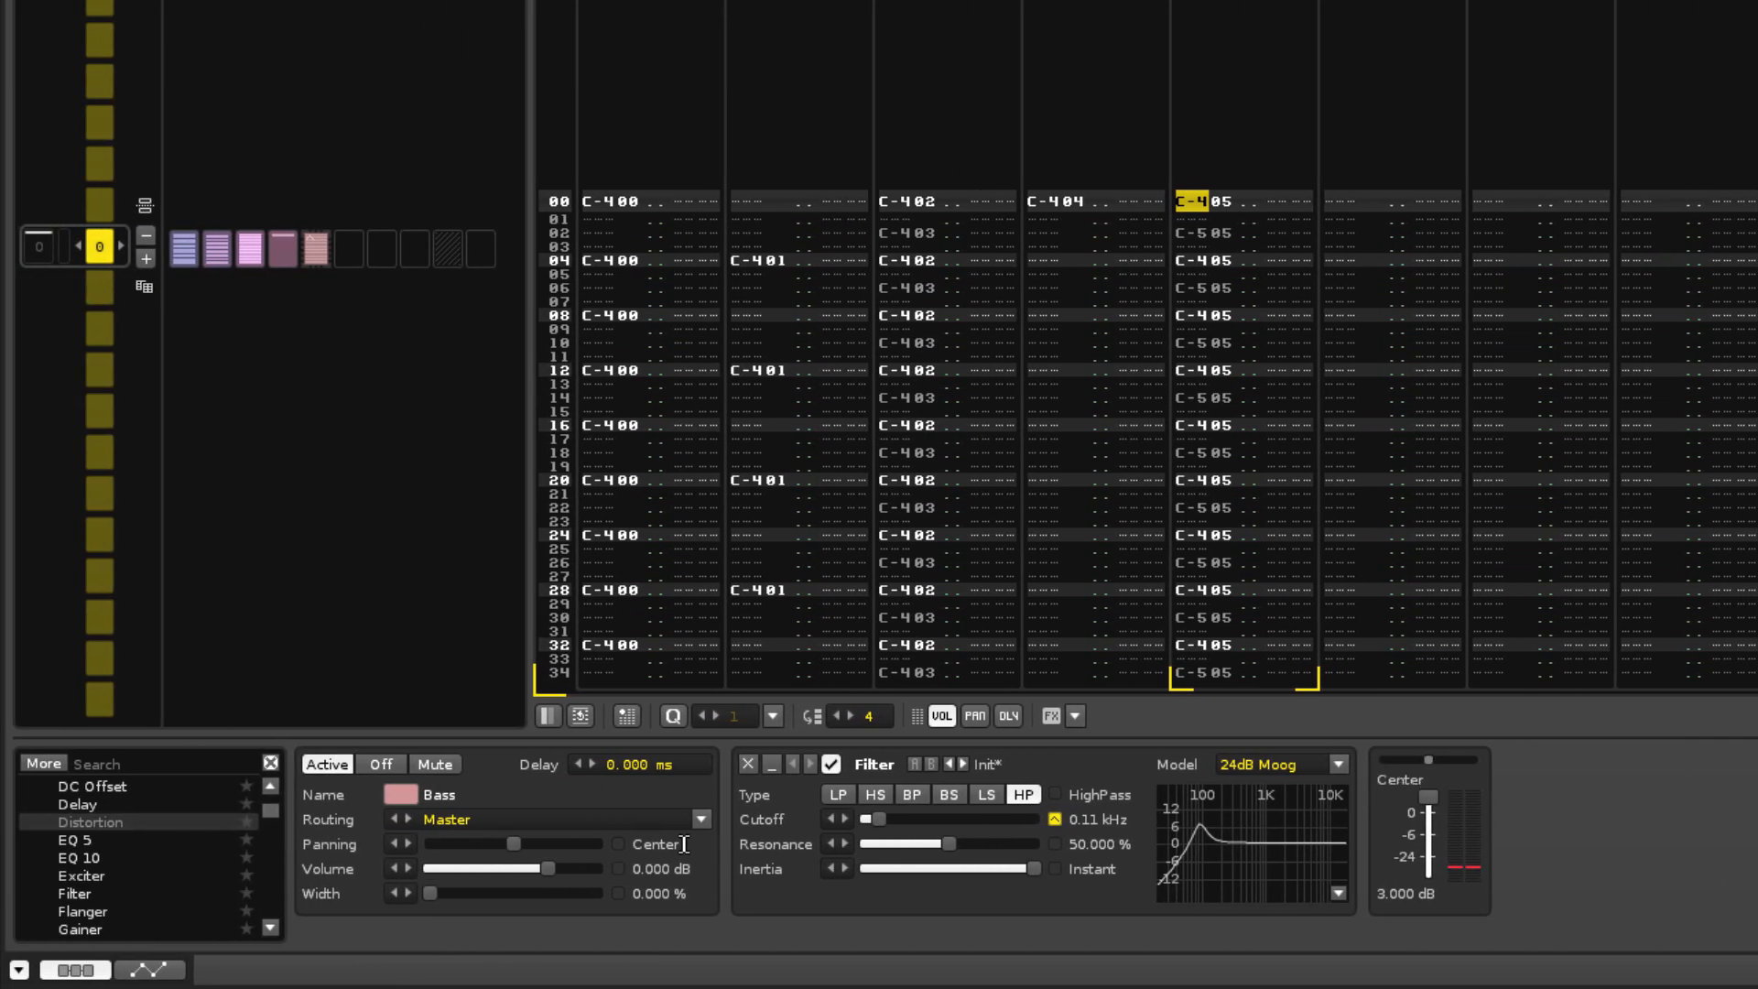
pyautogui.doubleClick(151, 822)
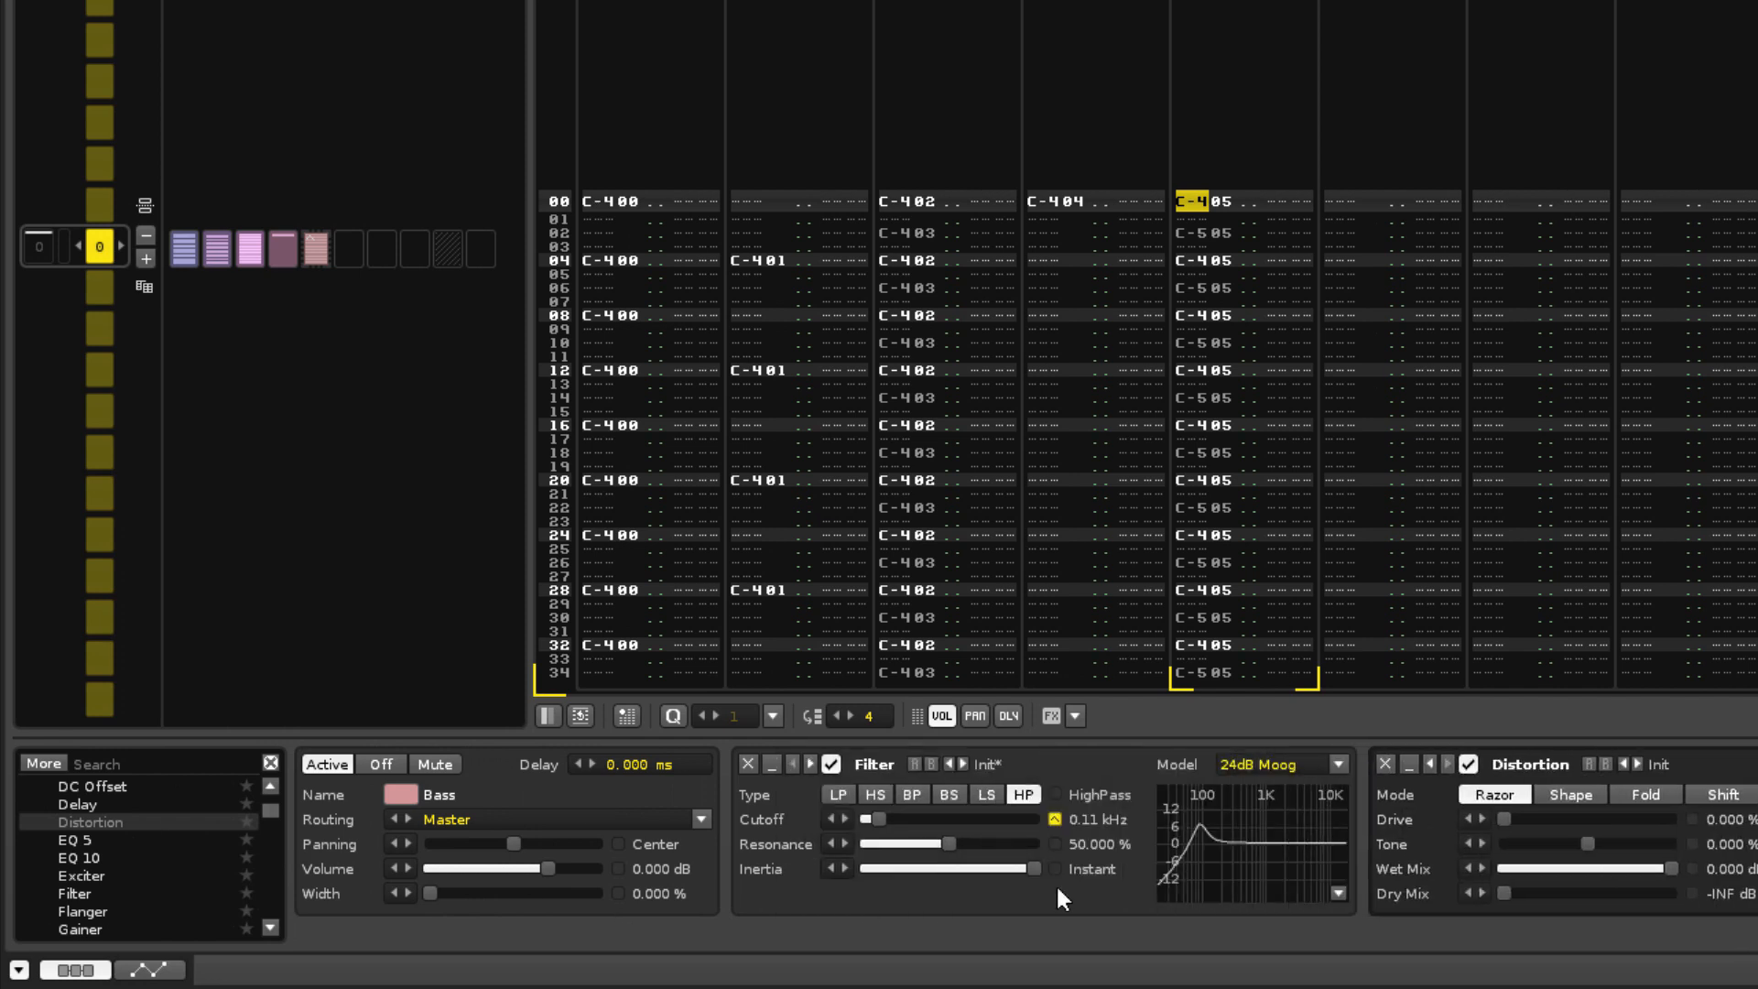
pyautogui.click(1428, 763)
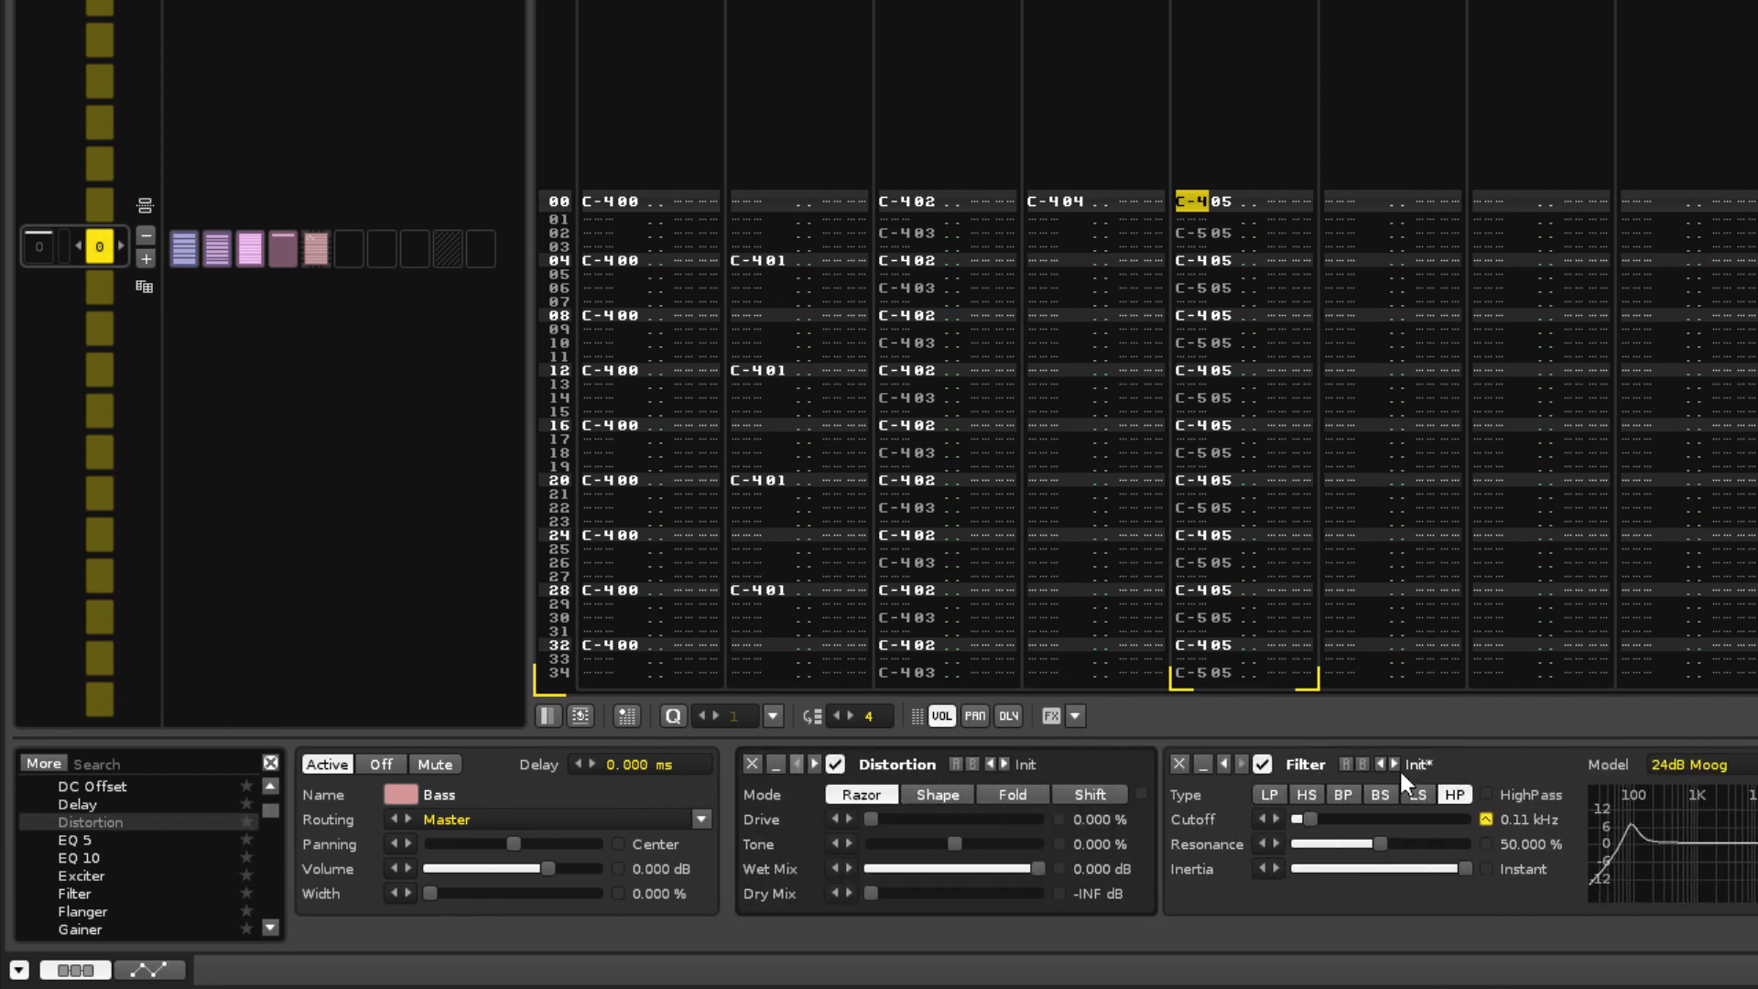
# Set the Distortion to Fold mode with Drive 95%, Tone -75%, Wet Mix -15 dB and Dry Mix 0 dB
pyautogui.click(1001, 791)
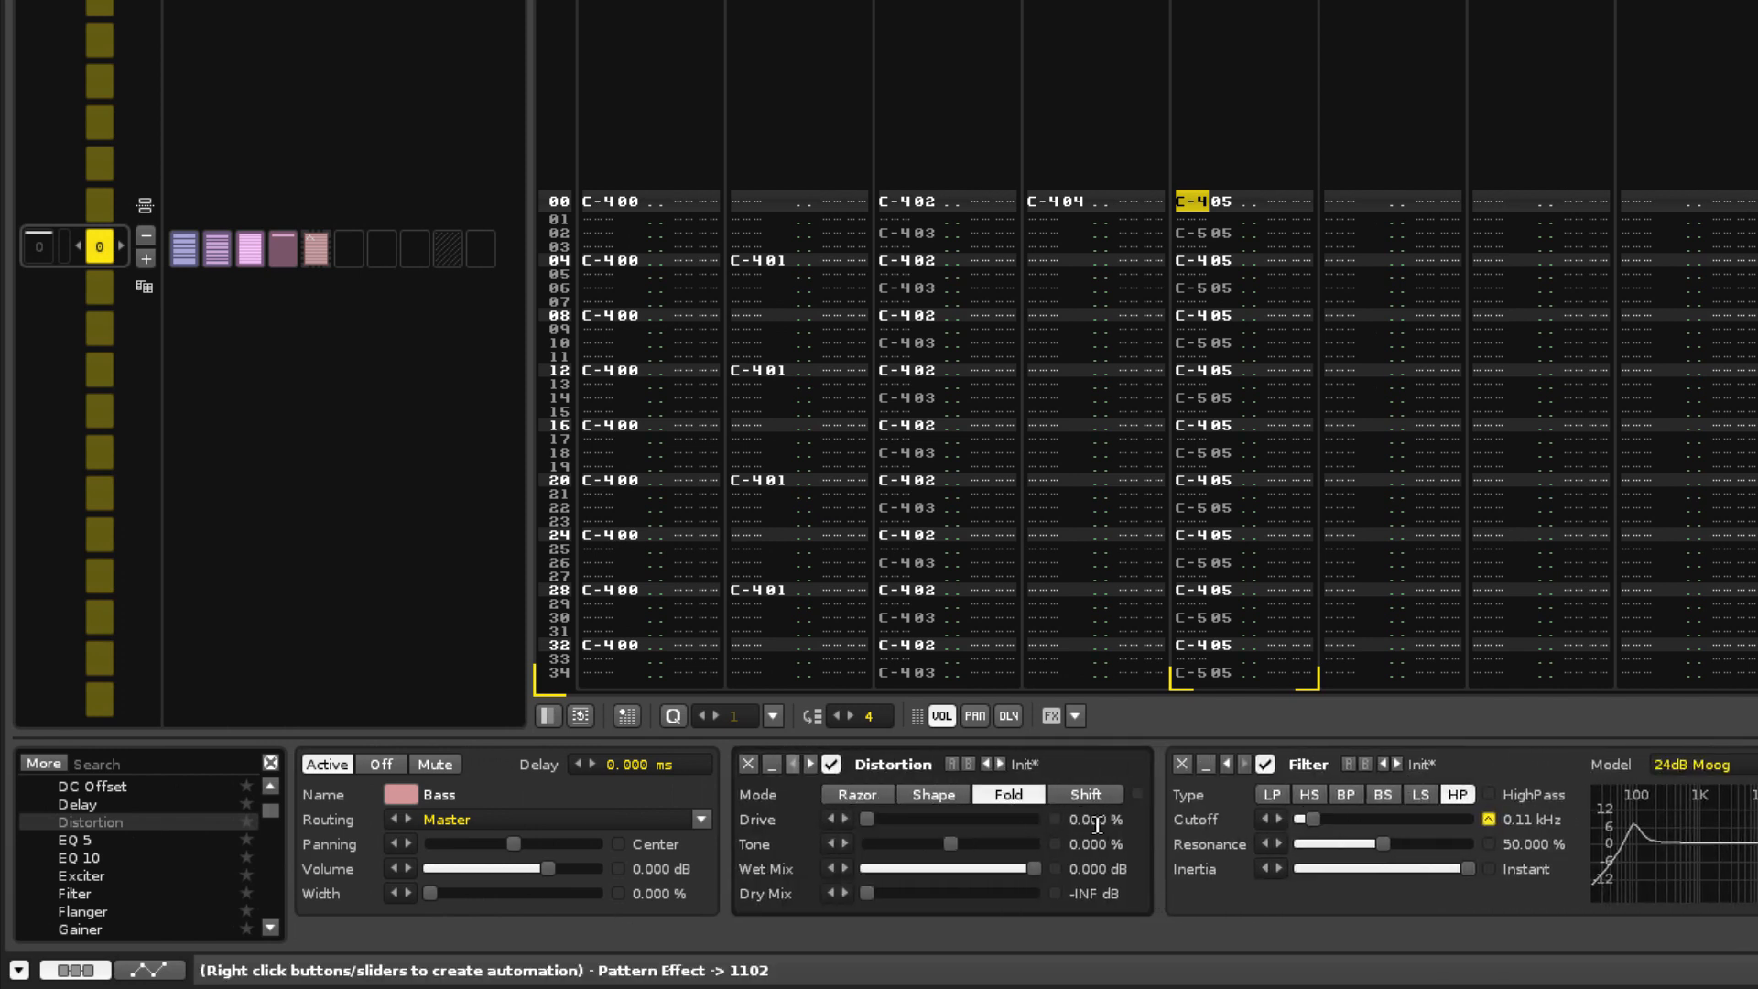
pyautogui.doubleClick(1095, 819)
pyautogui.write('95')
pyautogui.doubleClick(1106, 844)
pyautogui.write('-75')
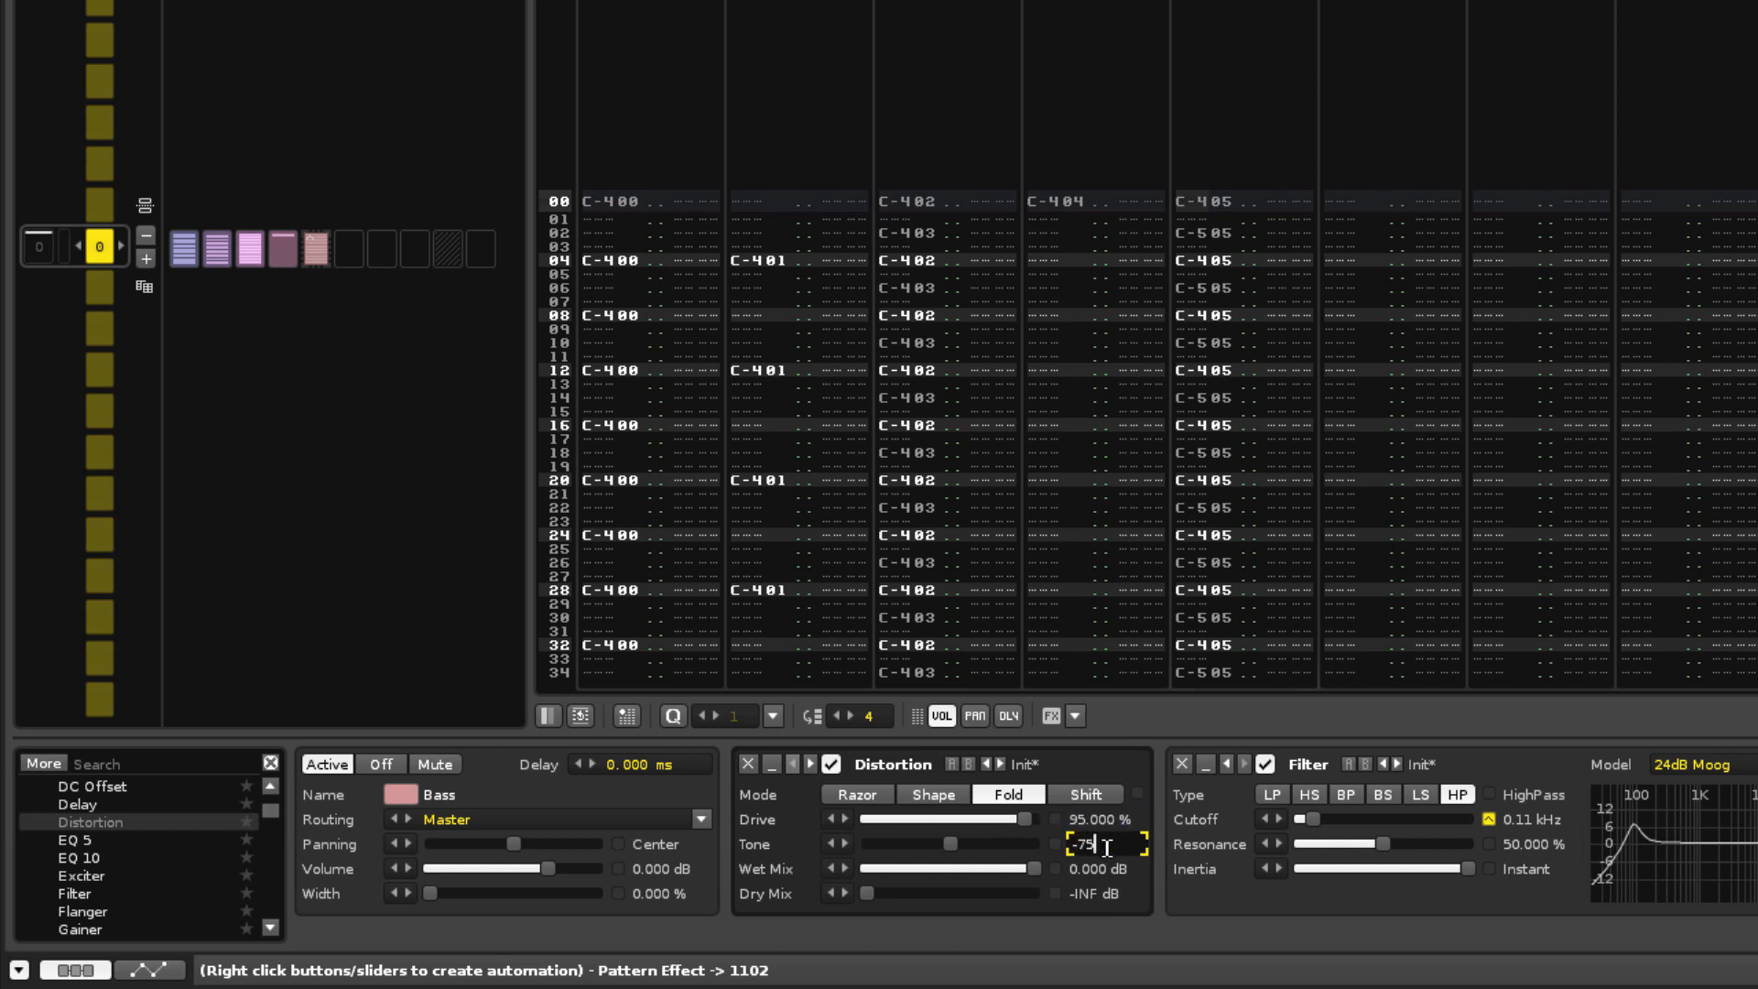
pyautogui.doubleClick(1106, 868)
pyautogui.write('-15')
pyautogui.press('Return')
pyautogui.moveTo(868, 893); pyautogui.dragTo(1034, 894)
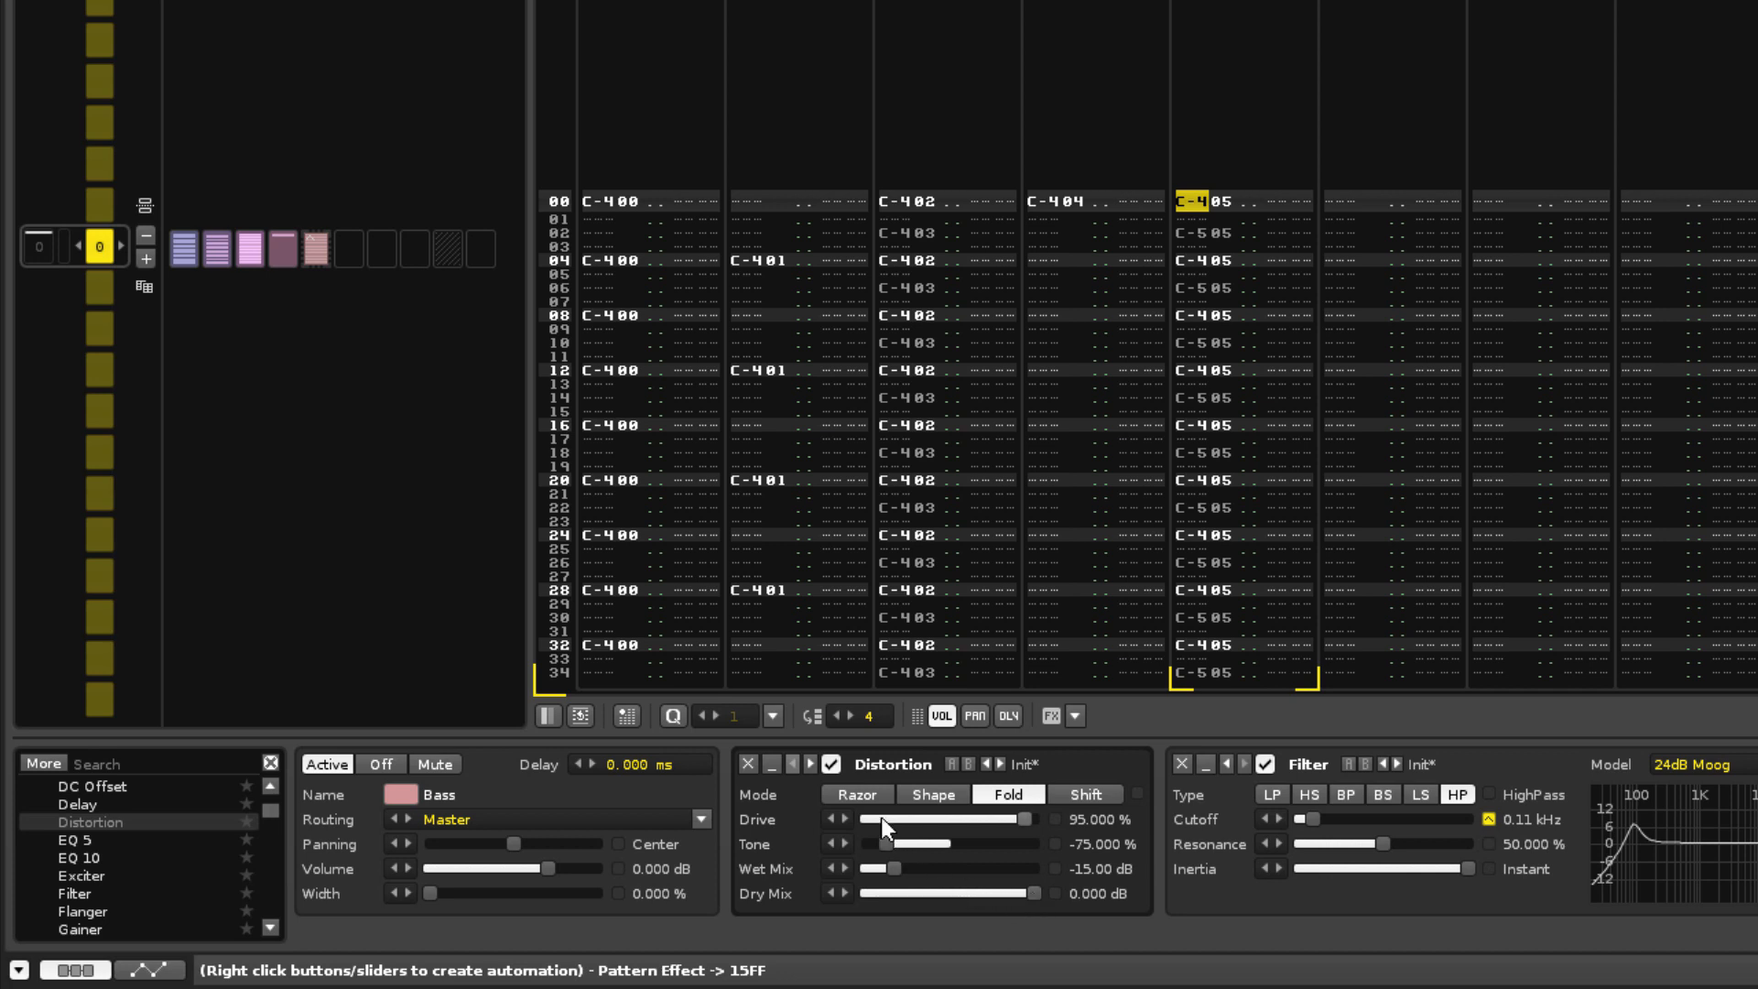
# Record the Distortion's bypass switching into the Bass pattern during playback: off at lines 16 and 32, on at lines 24 and 40
pyautogui.click(832, 764)
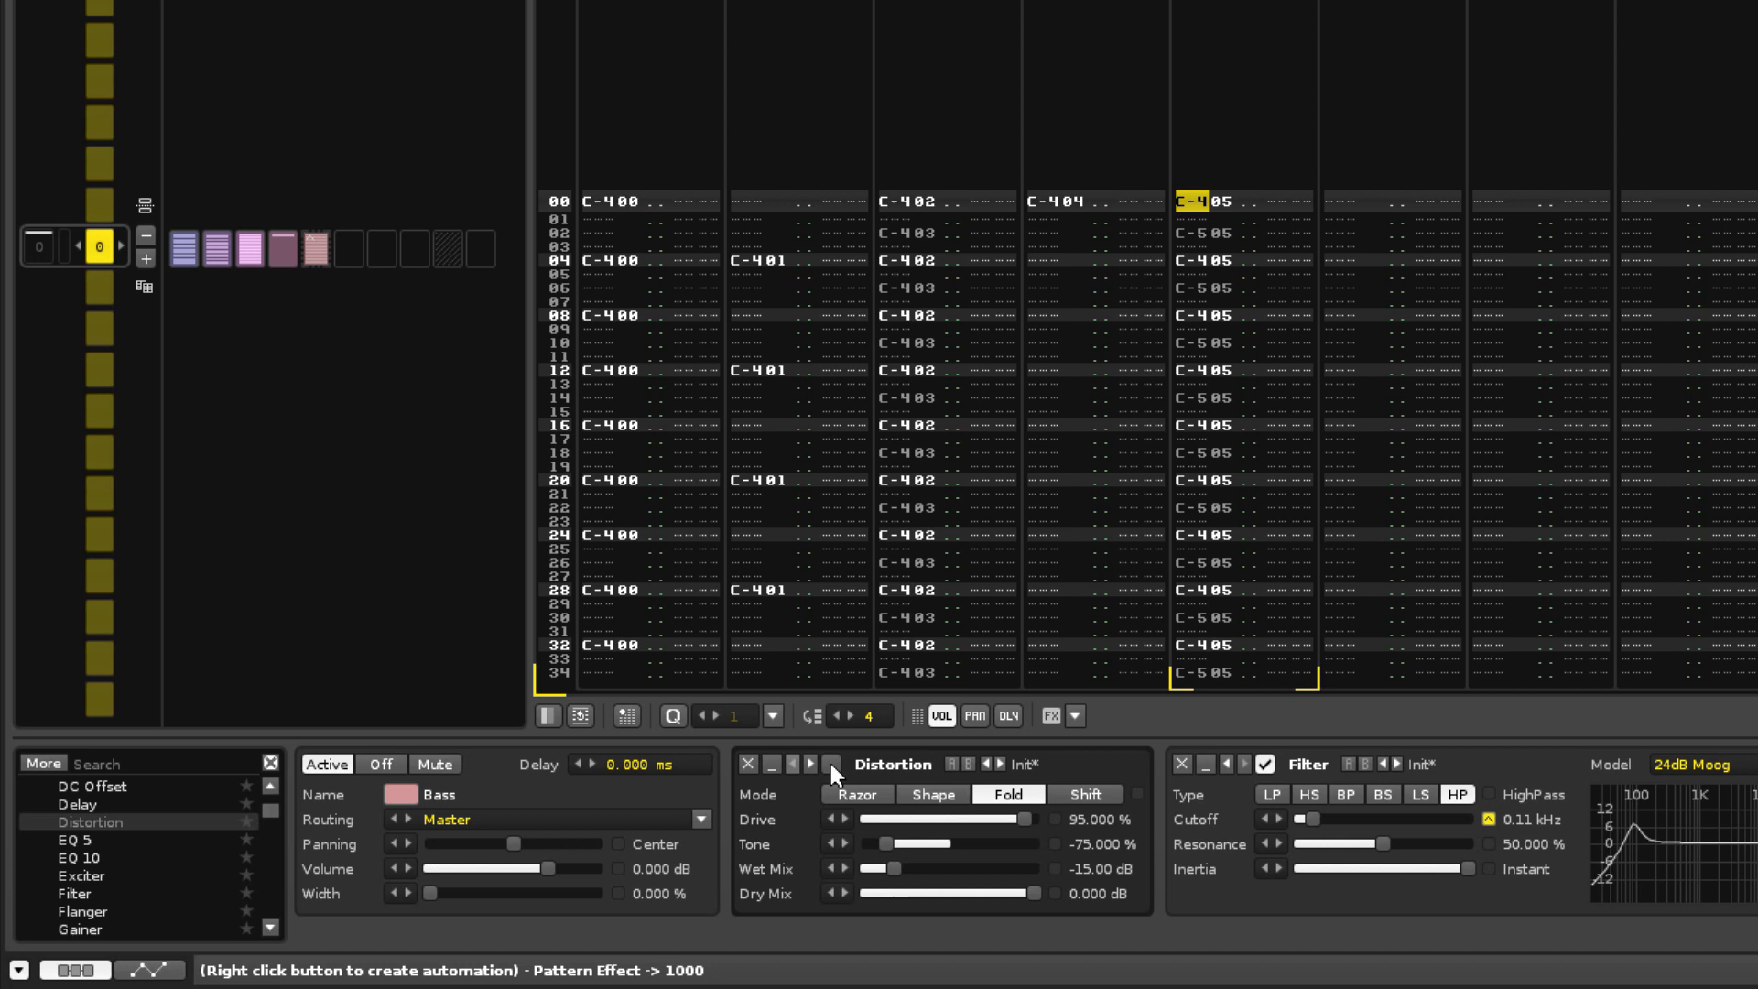
pyautogui.click(831, 763)
pyautogui.click(831, 763)
pyautogui.press('space')
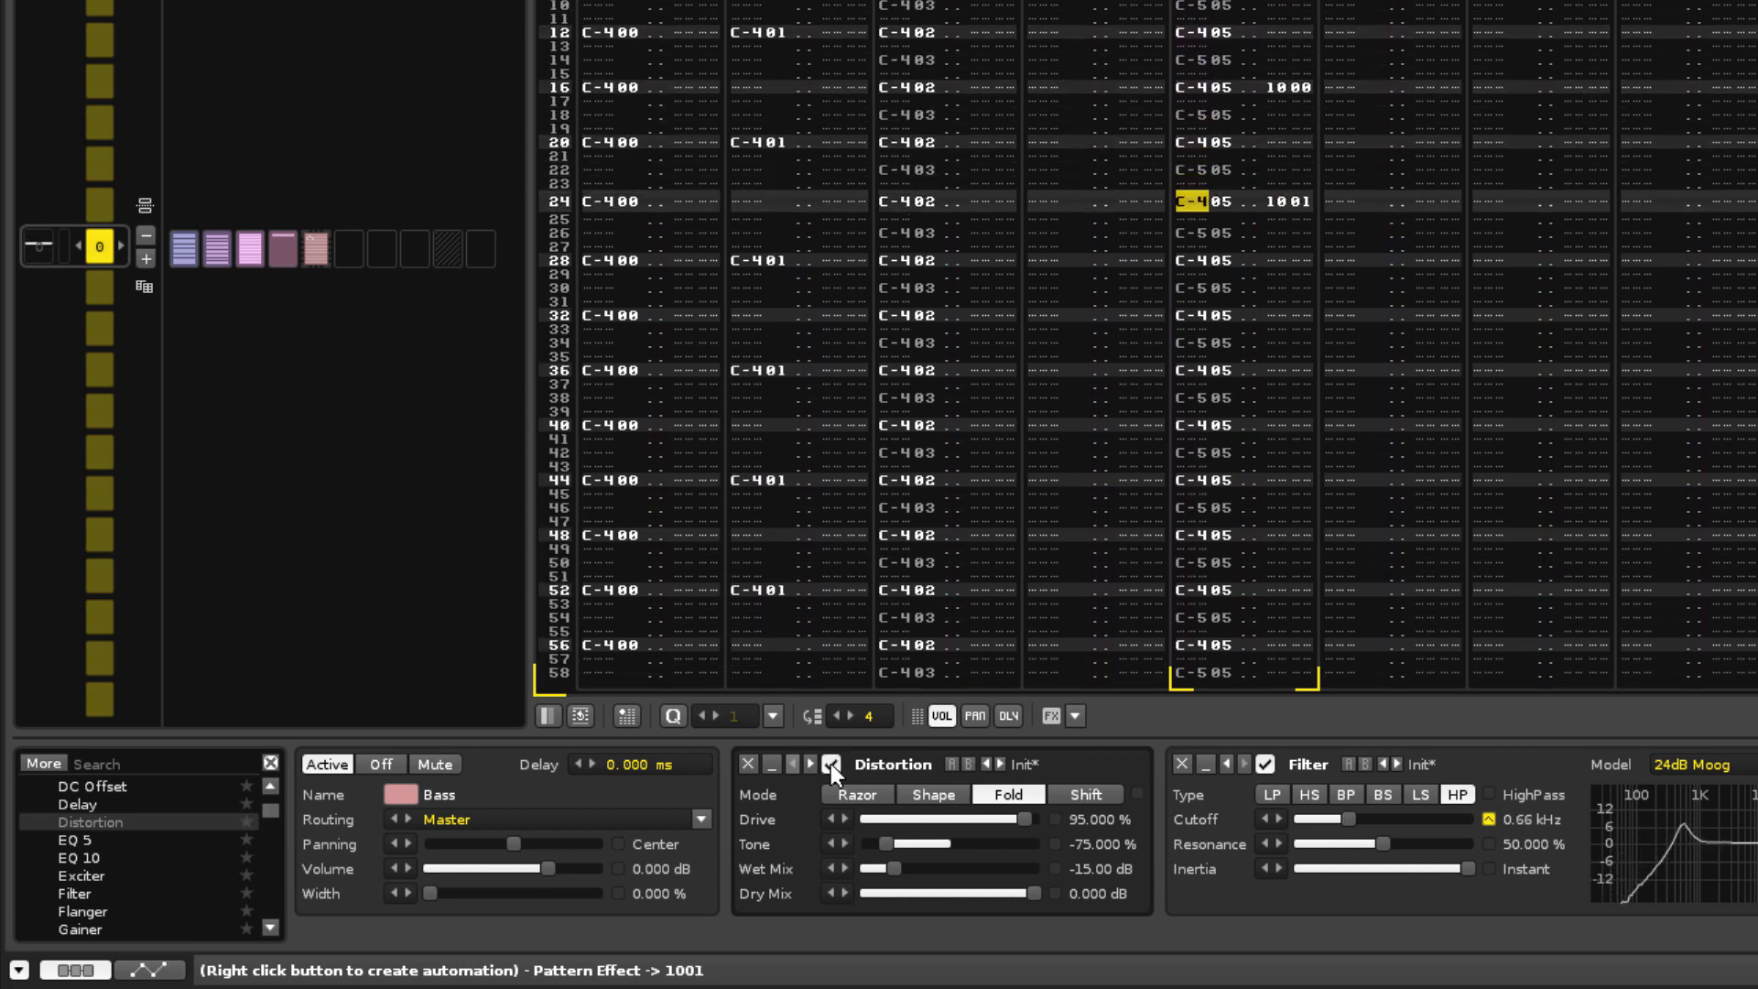
pyautogui.click(831, 764)
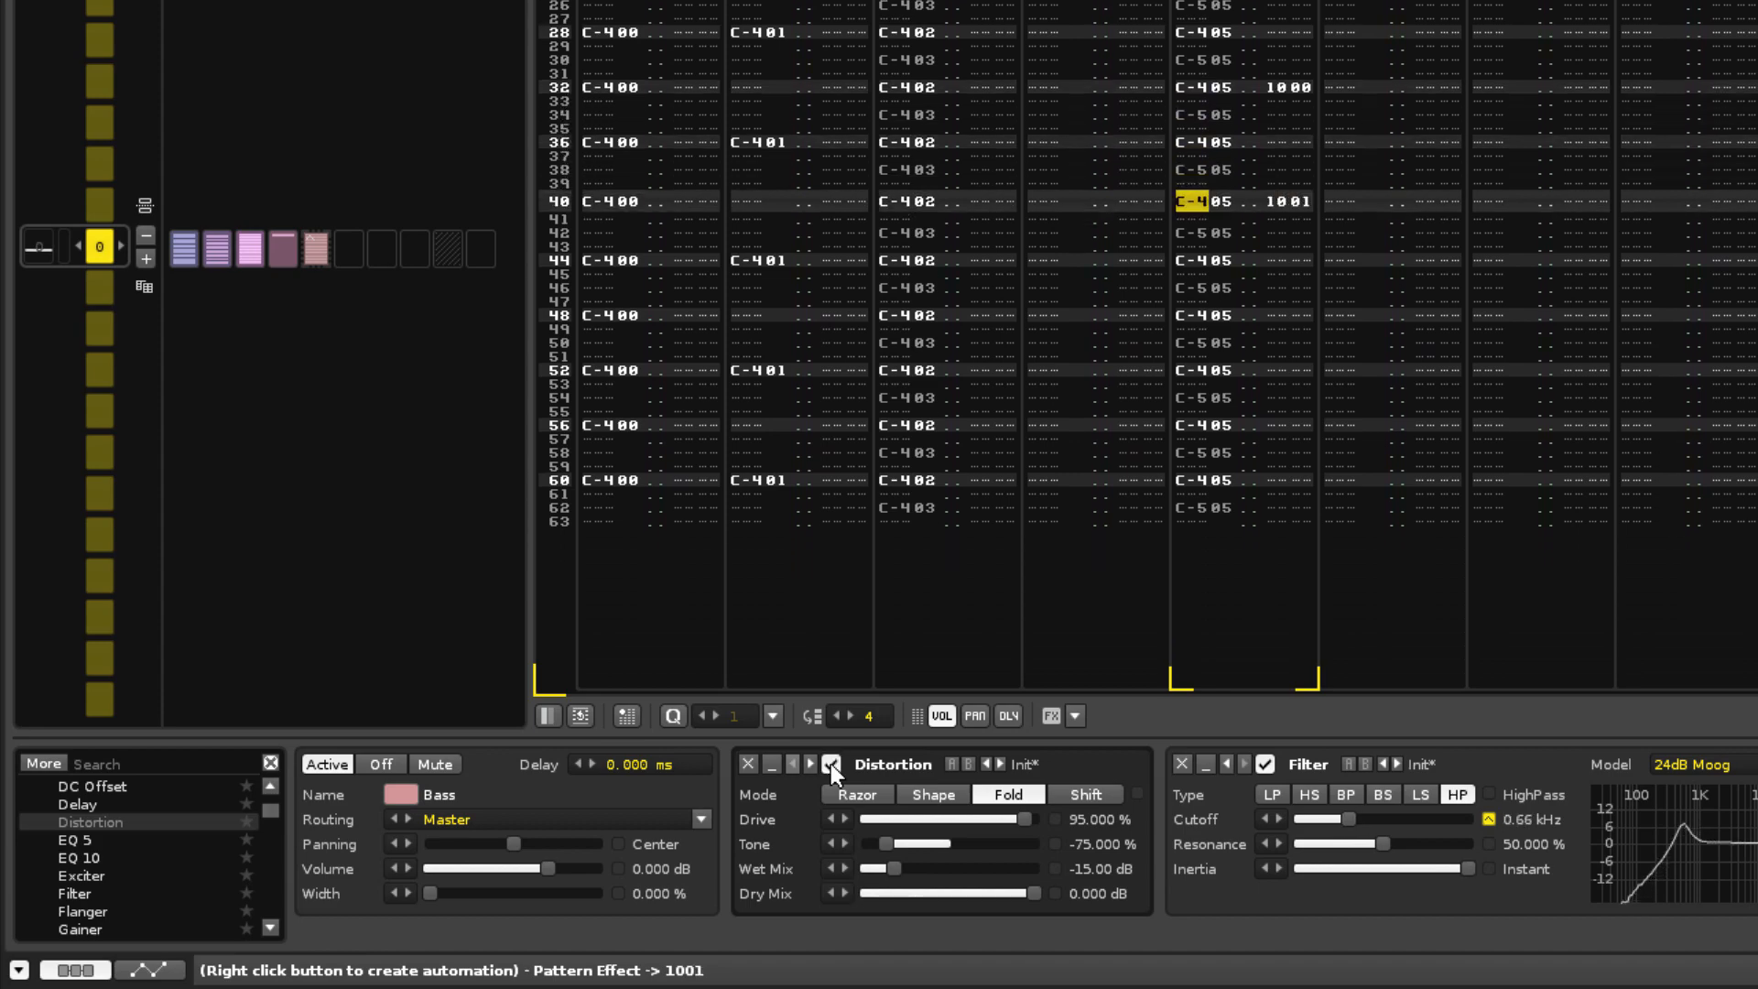